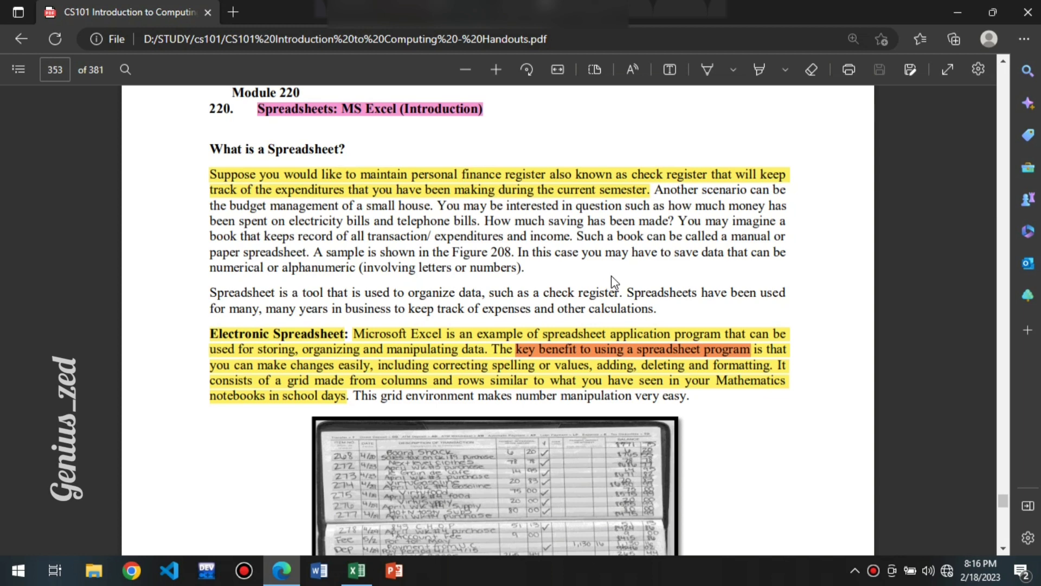
Step: Read the Module 220 introduction to spreadsheets on page 353, including the key benefit of a spreadsheet program
left_click(653, 282)
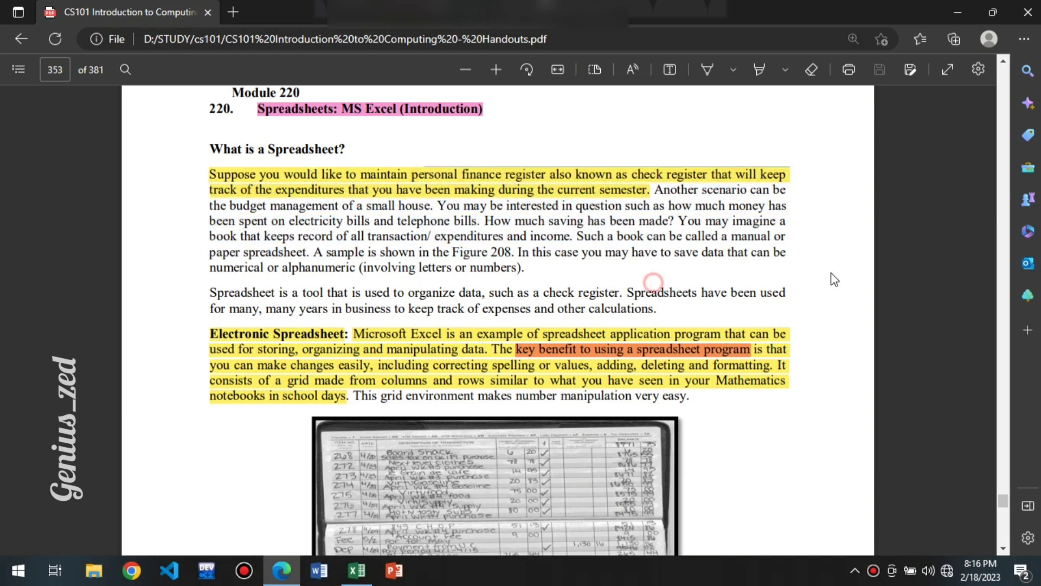
scroll(832, 235, "down", 4)
scroll(838, 239, "up", 1)
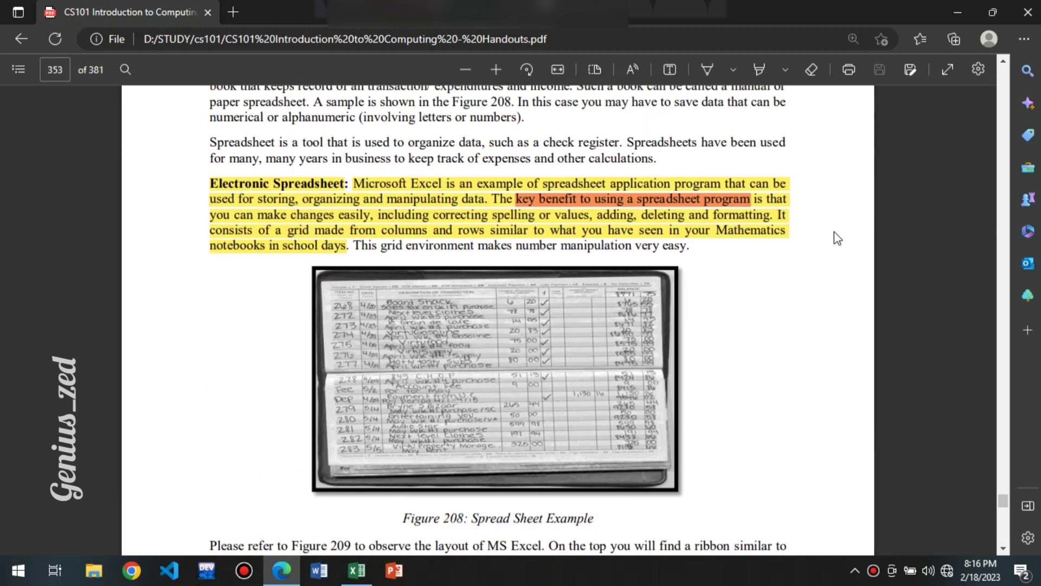
left_click(742, 313)
left_click_drag(366, 215, 802, 210)
left_click(725, 310)
left_click_drag(220, 180, 359, 244)
left_click(670, 249)
scroll(662, 288, "down", 3)
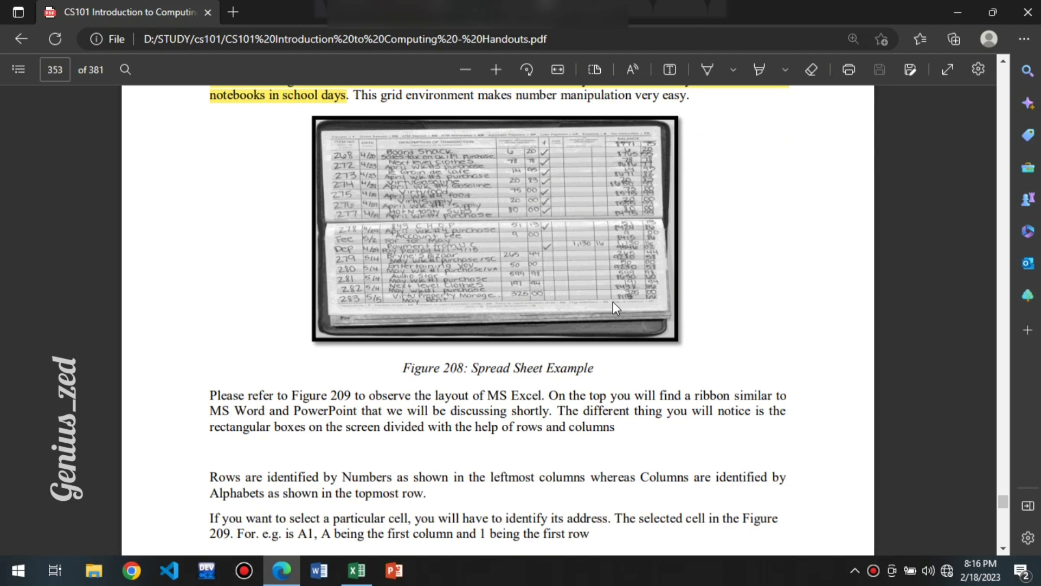
Step: Skim the handout's MS Excel modules on pages 353 to 358, covering layout, charts, formulas, functions and application scenarios
scroll(826, 201, "down", 12)
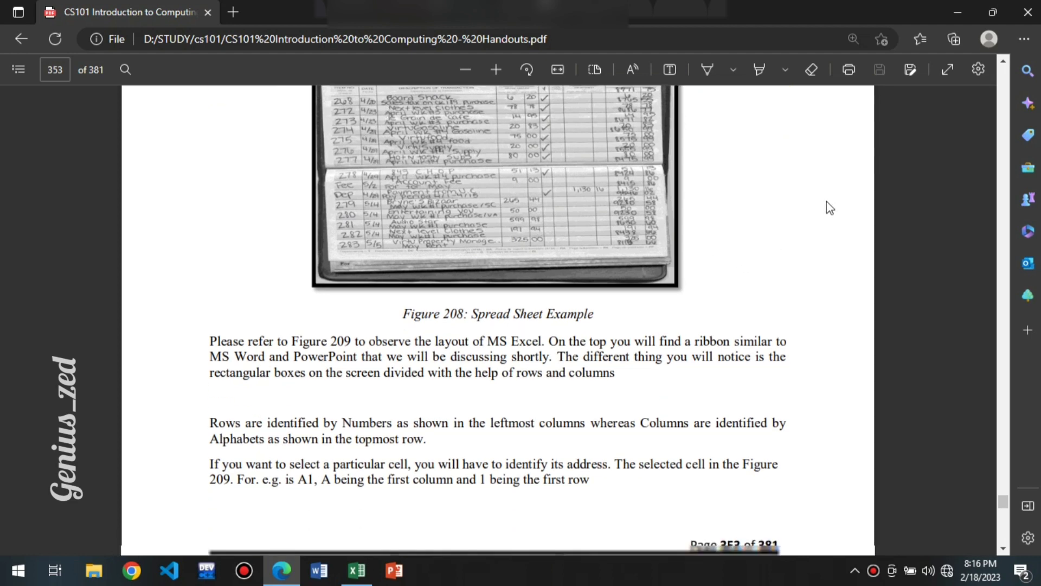
scroll(827, 202, "down", 3)
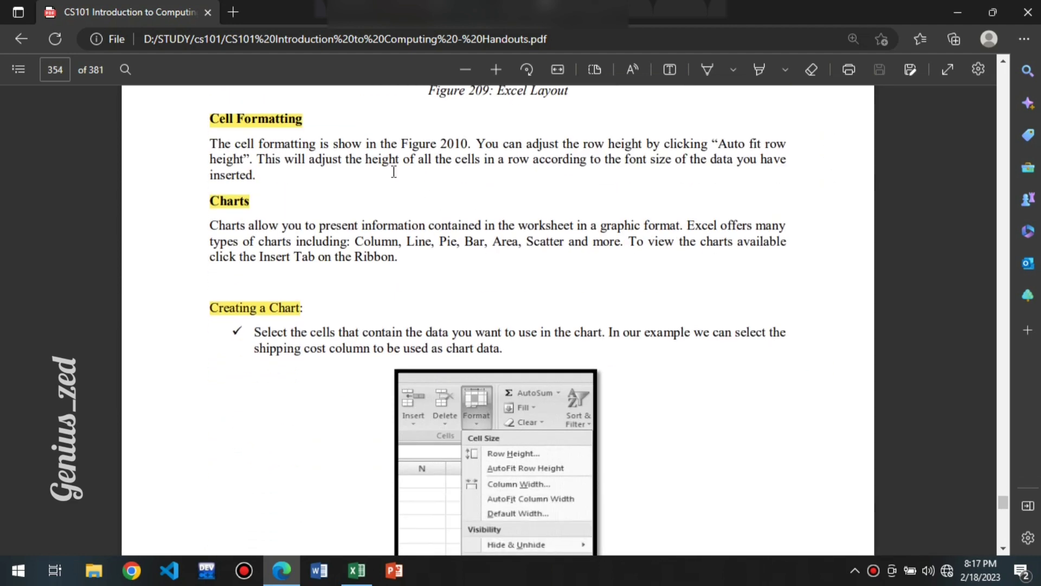
scroll(656, 213, "down", 20)
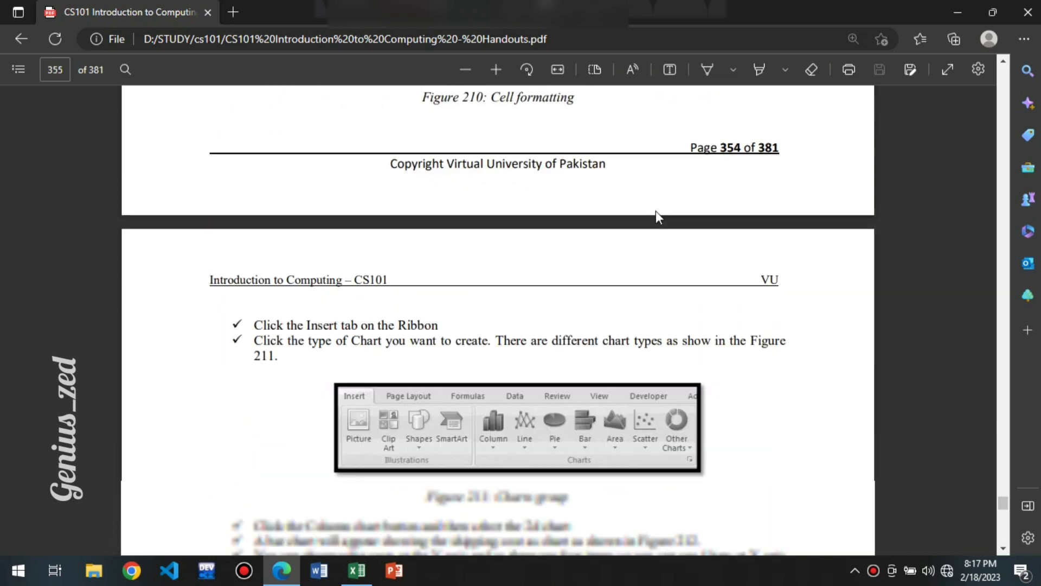
scroll(656, 212, "down", 15)
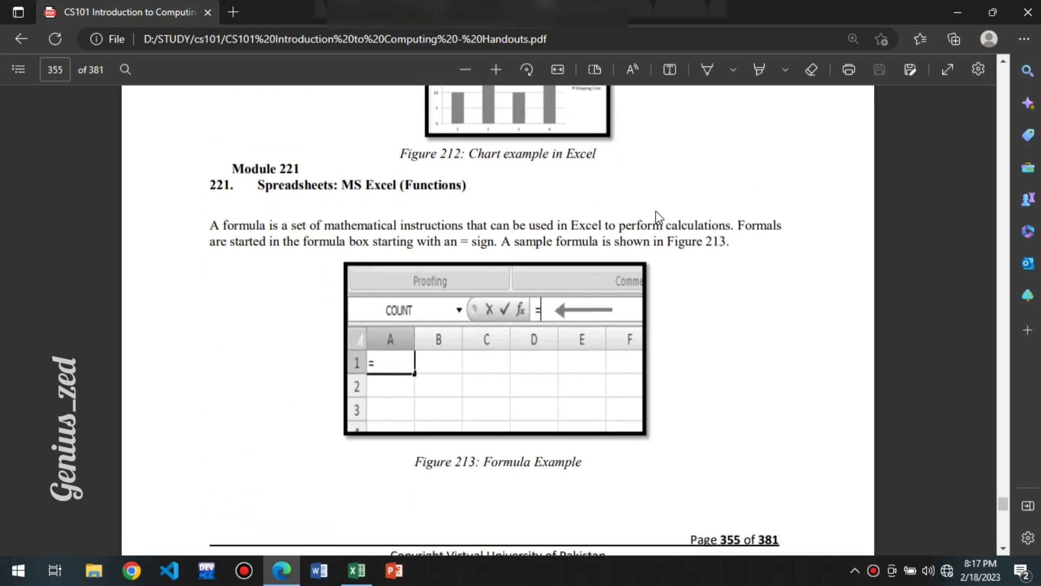
scroll(656, 211, "down", 20)
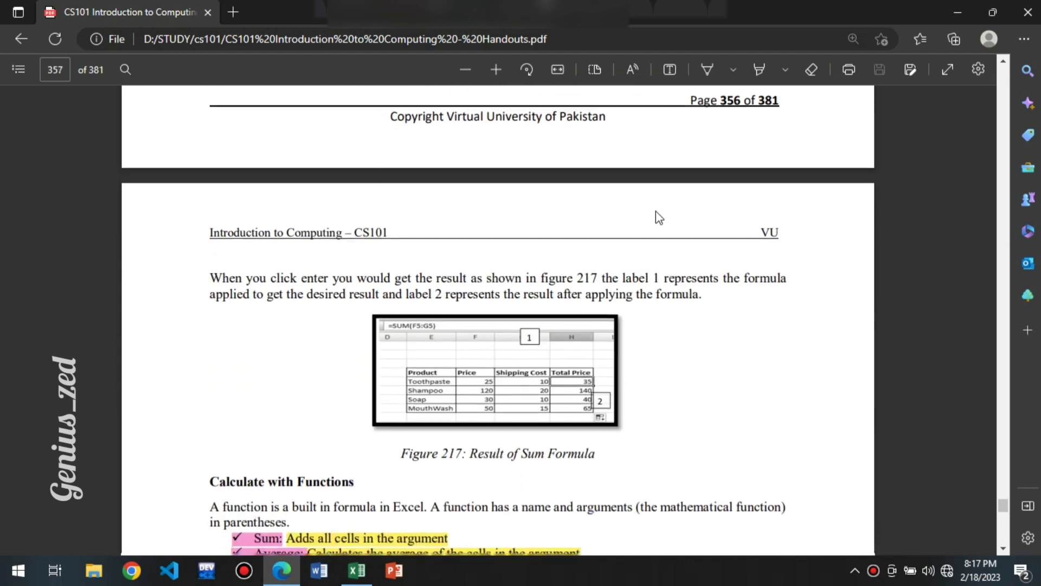
scroll(655, 211, "down", 10)
scroll(656, 210, "up", 5)
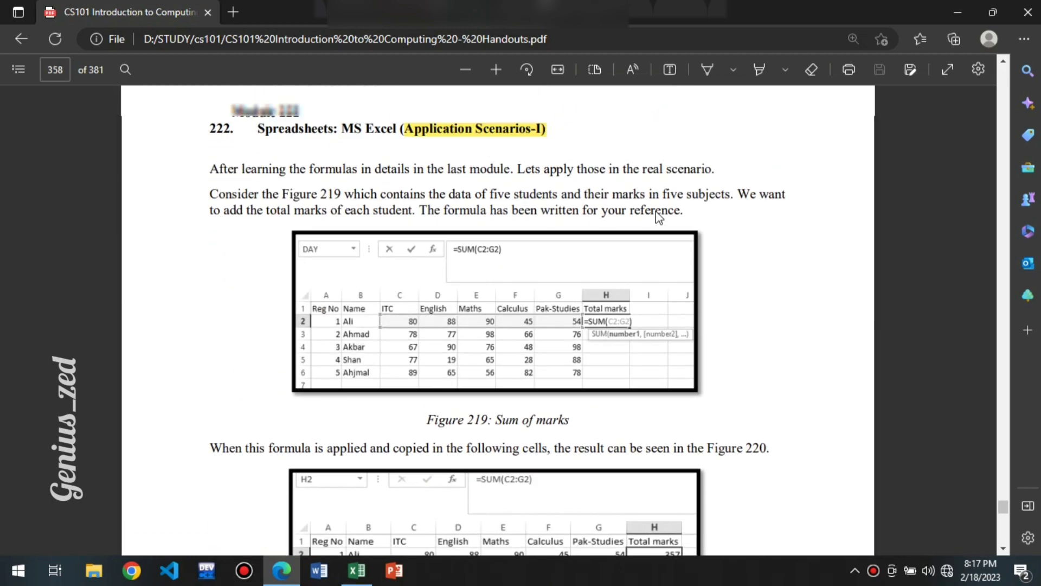
scroll(658, 217, "down", 12)
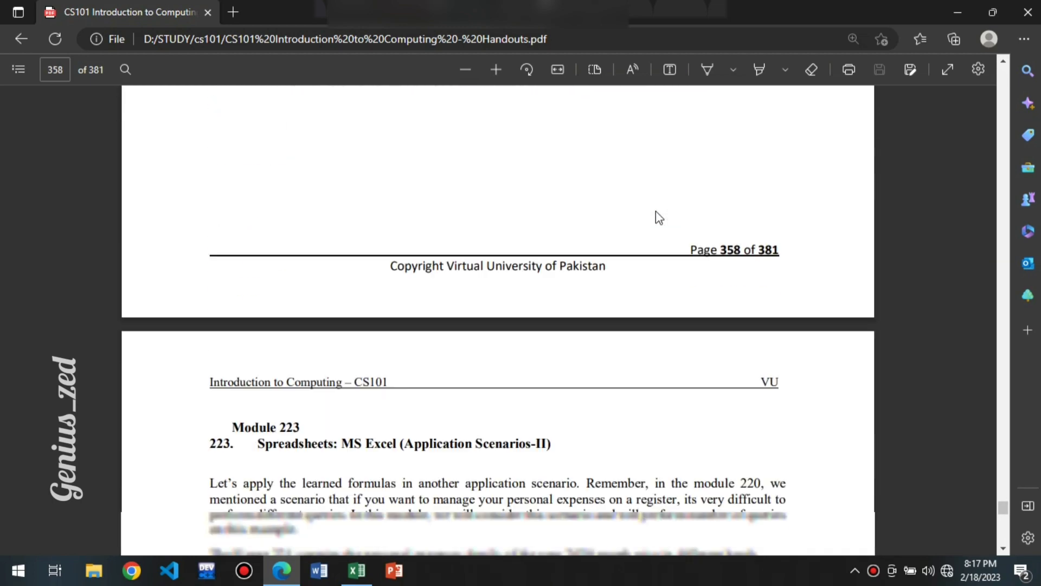
scroll(659, 217, "up", 6)
scroll(656, 211, "up", 10)
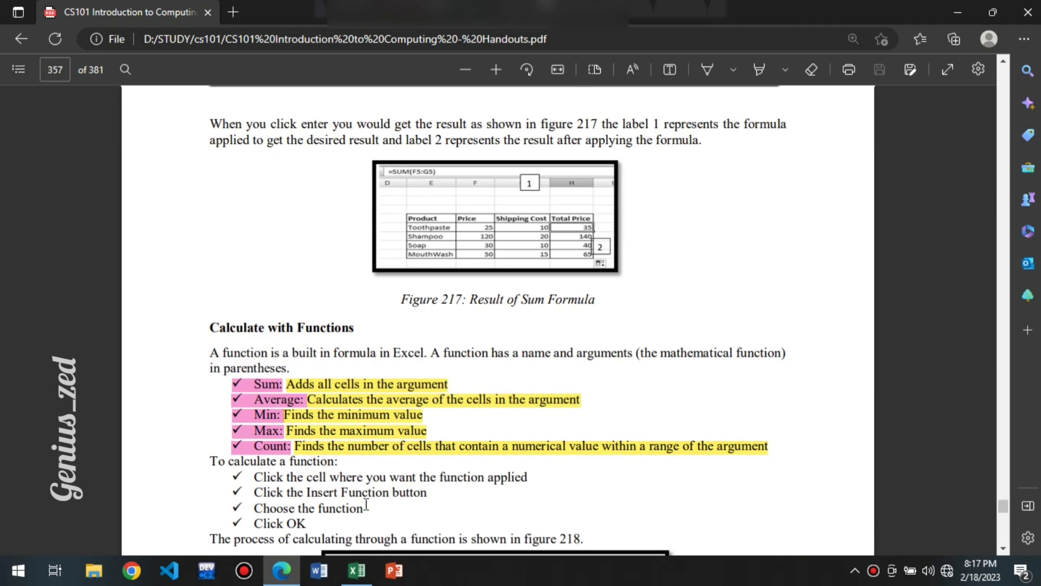
Step: Switch to the blank Excel workbook and examine how its grid is divided into lettered columns and numbered rows
left_click(357, 570)
left_click(245, 237)
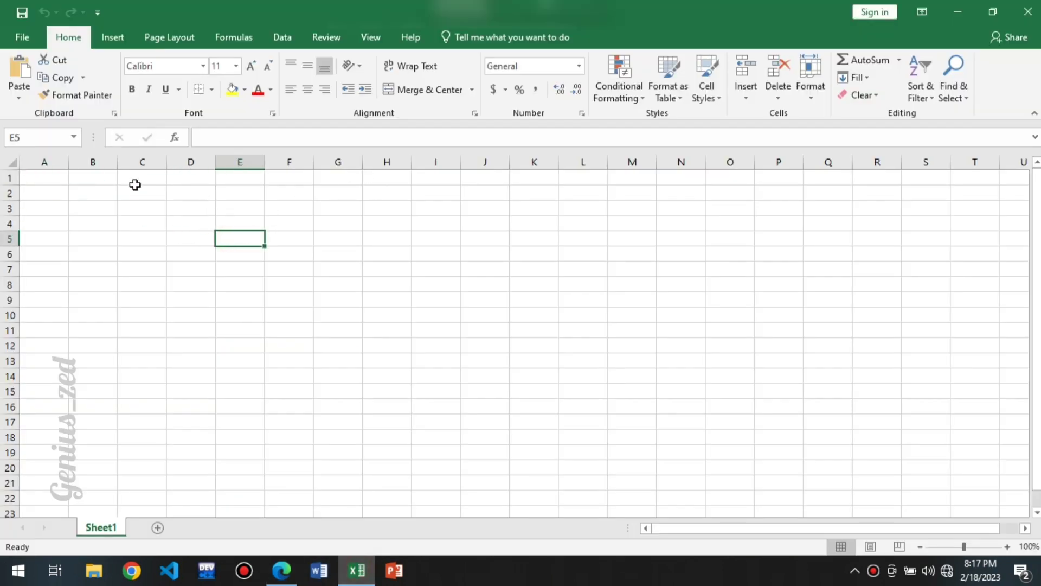
left_click(64, 183)
left_click_drag(66, 184, 537, 190)
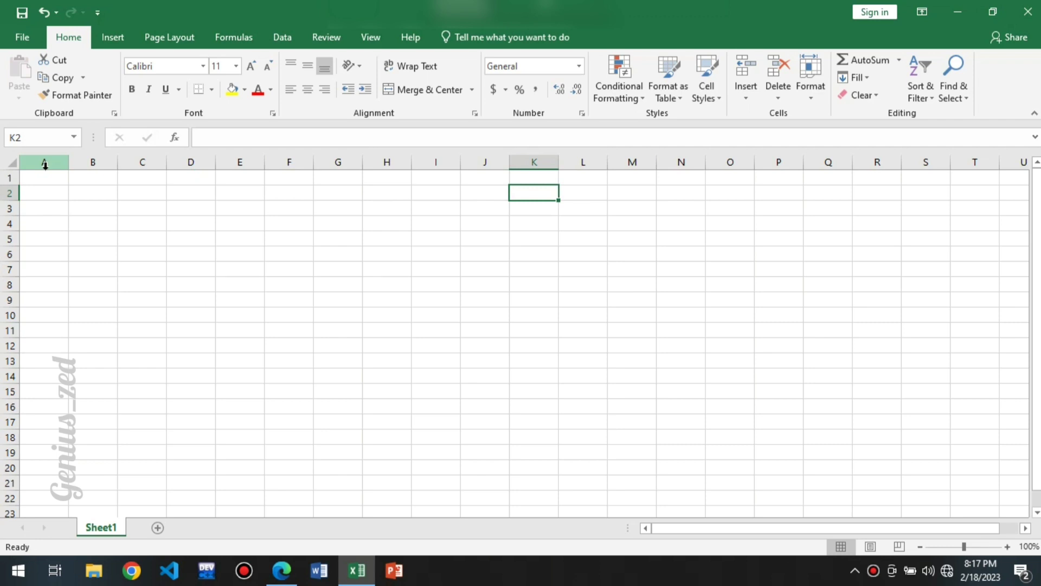
left_click(44, 193)
left_click_drag(68, 193, 368, 223)
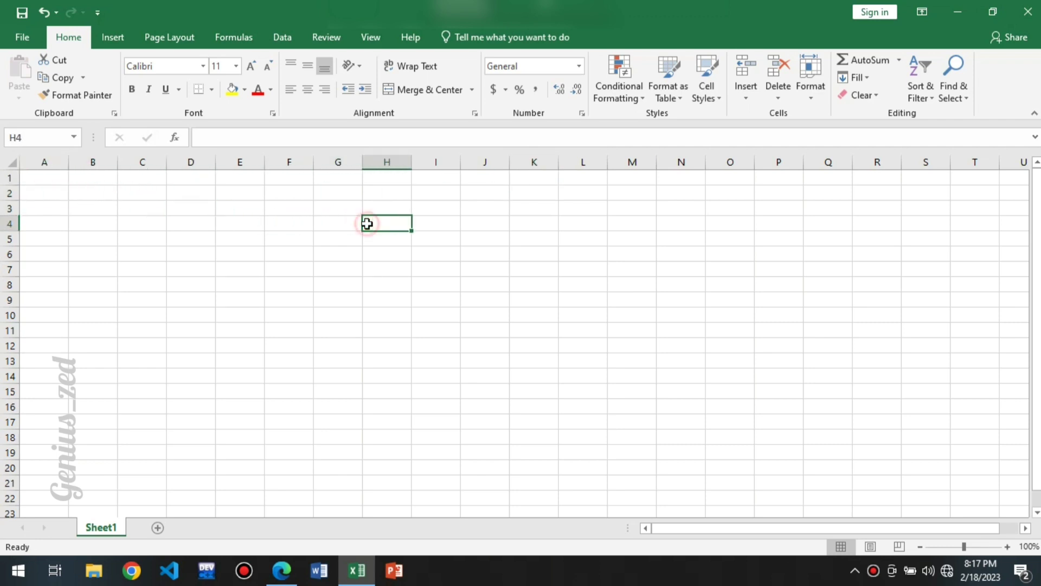
Step: Select various cells across the empty sheet, such as C4, D3, E5, G10 and H12, and check each cell's address
left_click(151, 218)
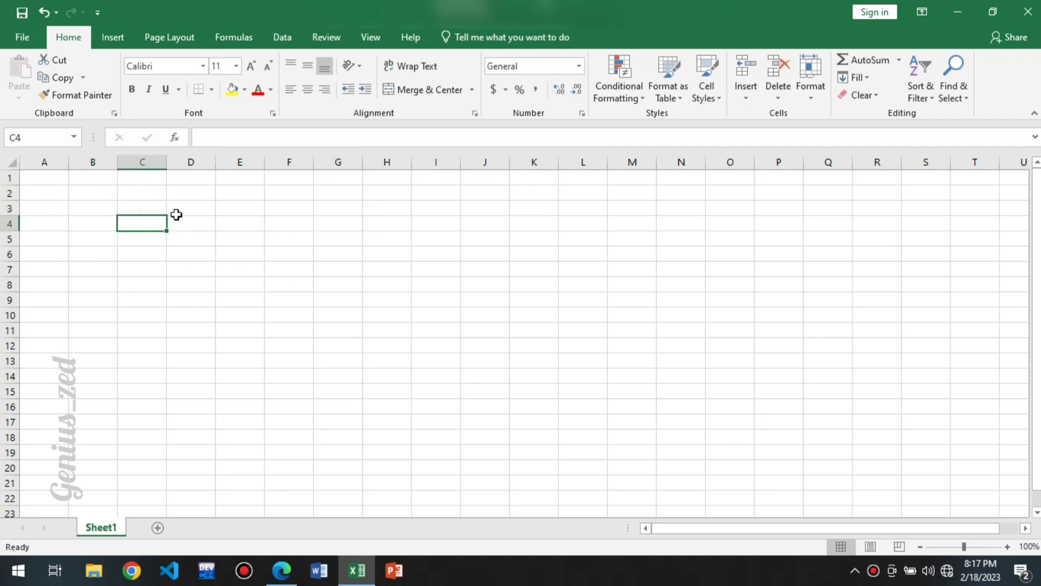
left_click(336, 245)
left_click(274, 223)
left_click(154, 208)
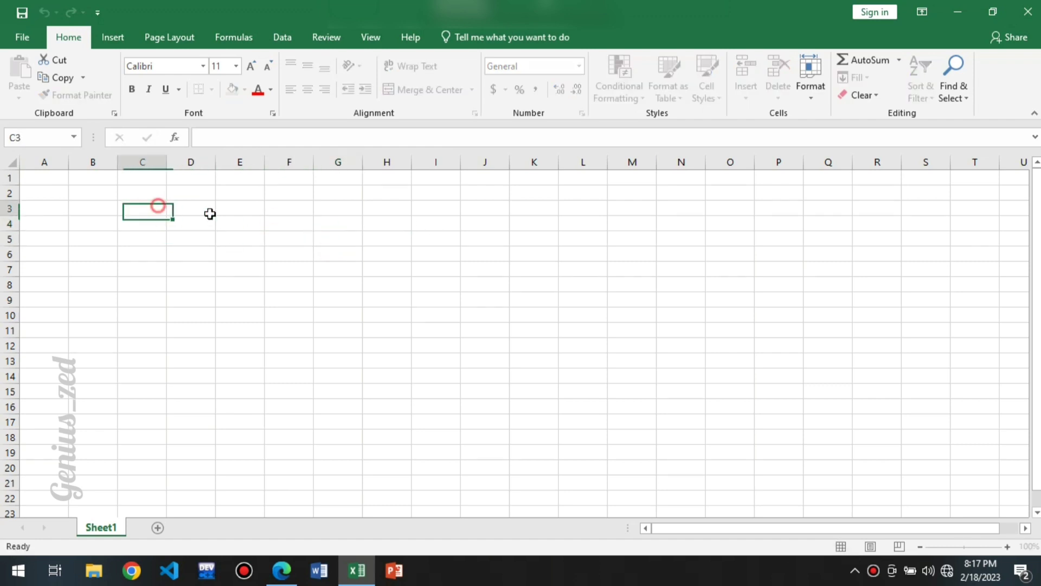
left_click(230, 235)
left_click(187, 209)
left_click(190, 232)
left_click(186, 212)
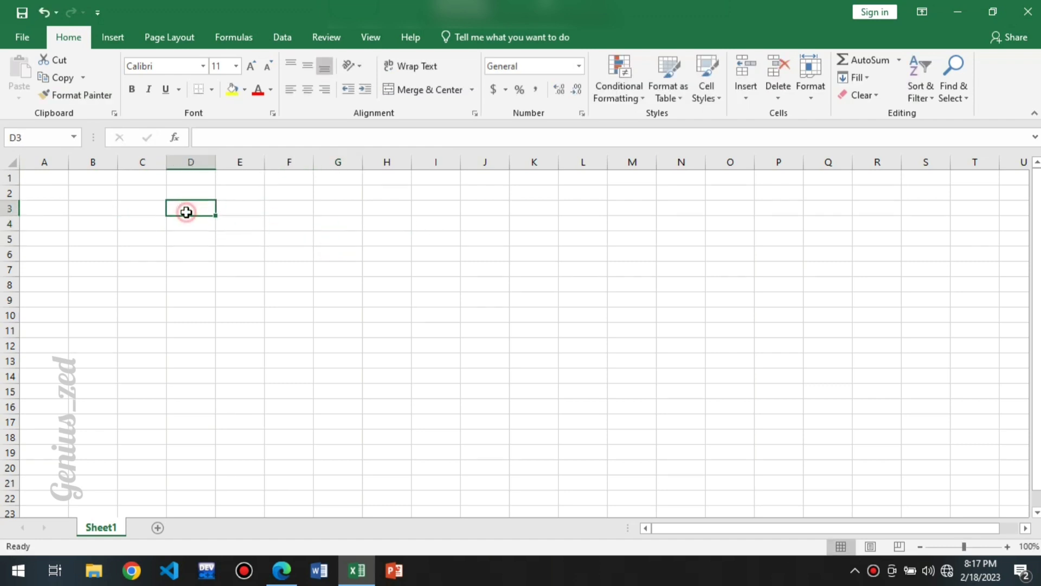
left_click(26, 138)
left_click(340, 227)
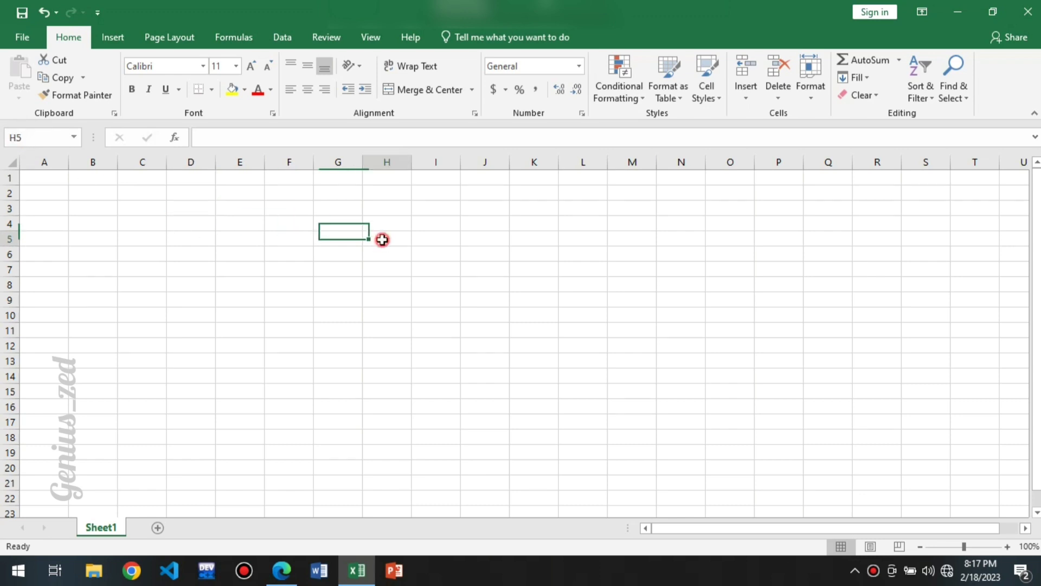
left_click(225, 242)
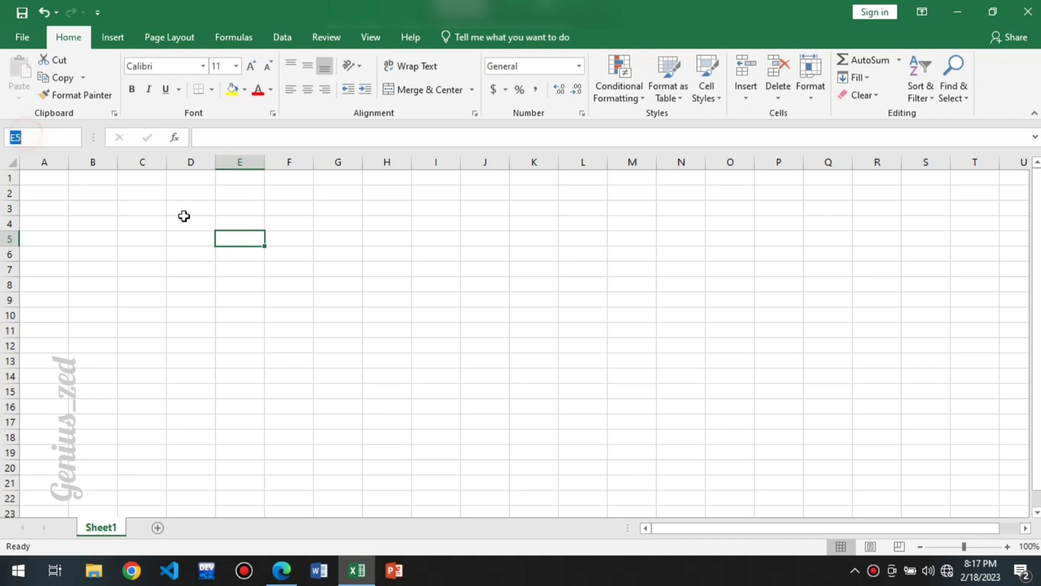
left_click(292, 247)
left_click(420, 264)
left_click(337, 314)
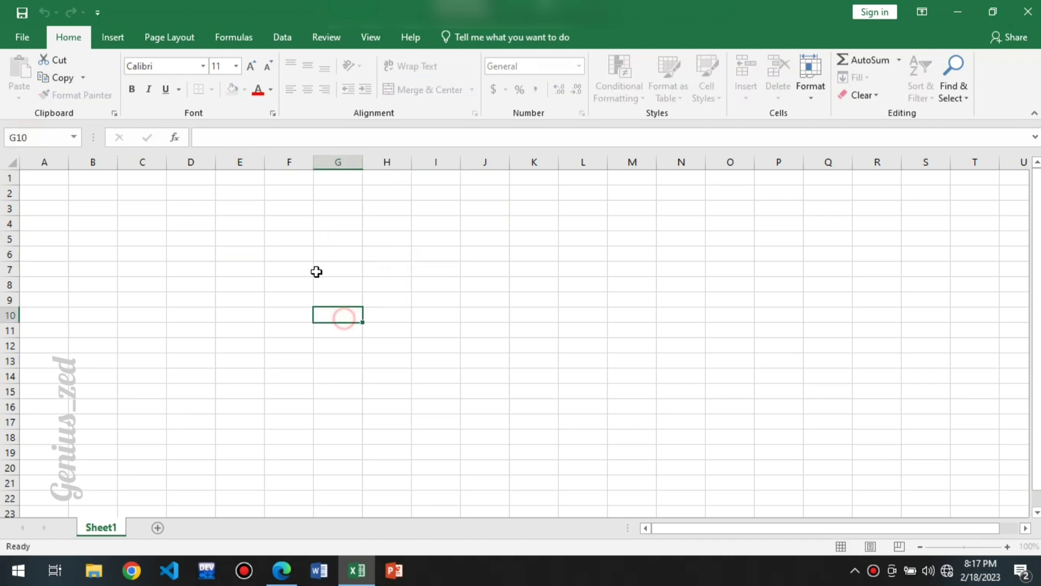
left_click(387, 313)
left_click(484, 300)
left_click(300, 300)
left_click(269, 342)
left_click(393, 341)
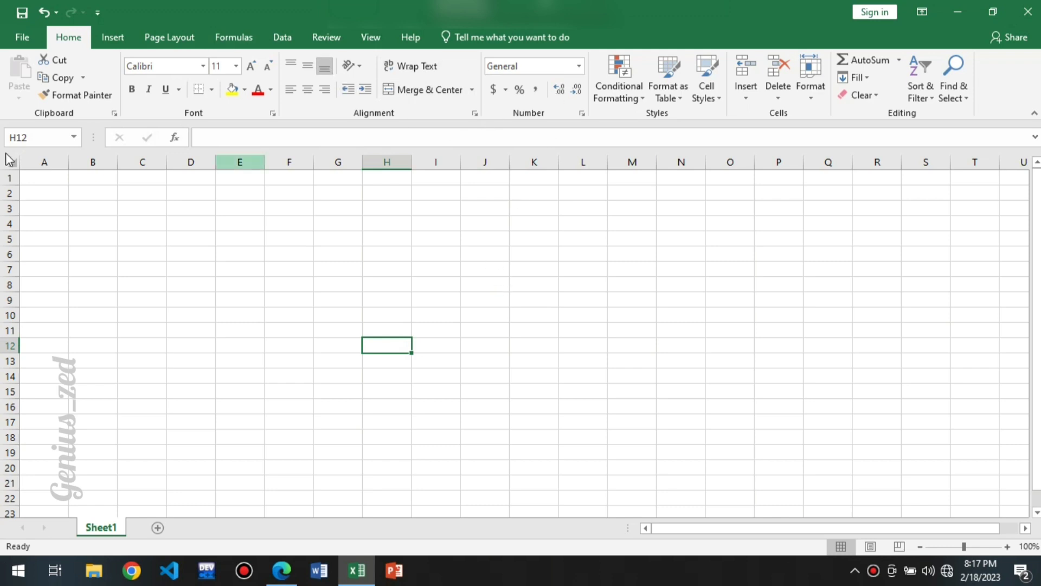
Step: Examine the chart types available for insertion, including the 2-D and 3-D column and bar charts
left_click(114, 38)
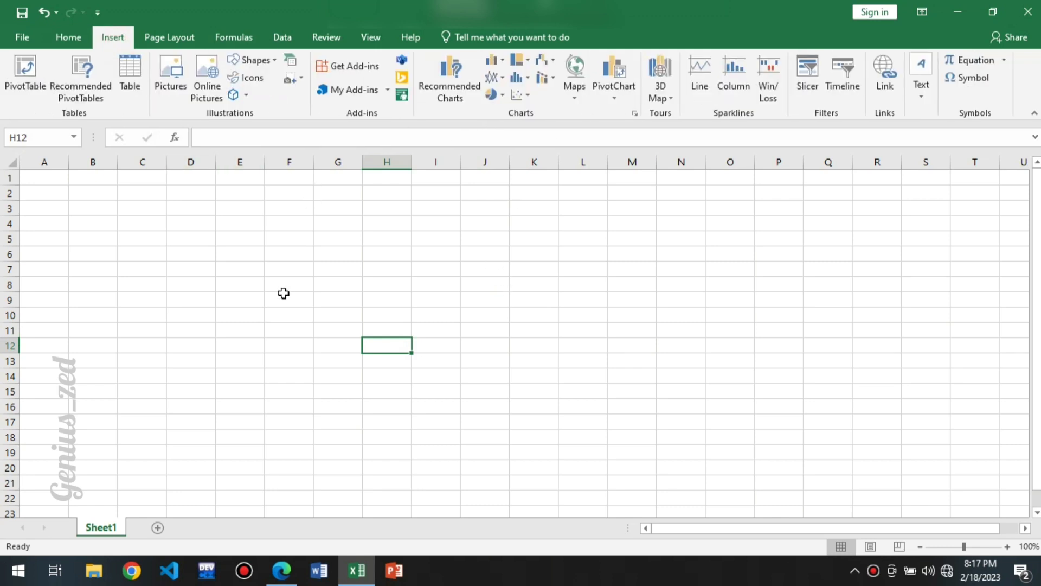
left_click(483, 279)
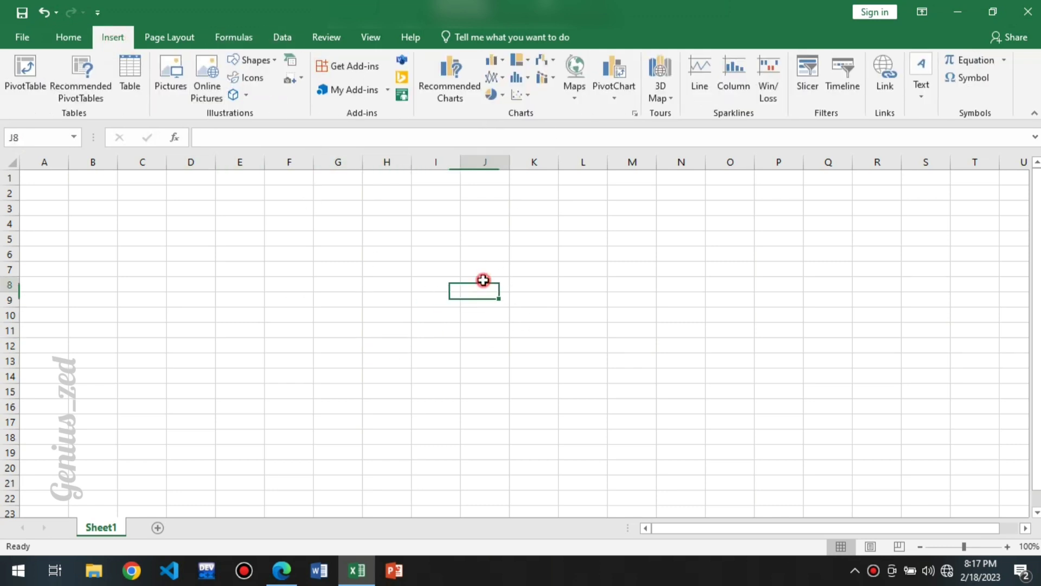
left_click(274, 280)
left_click(495, 61)
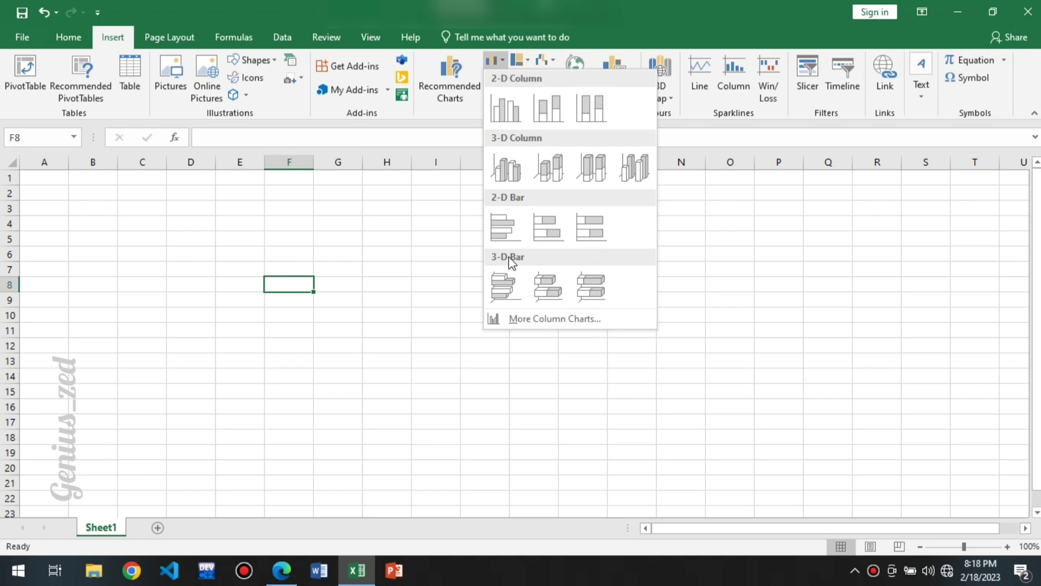
left_click(210, 341)
left_click(130, 269)
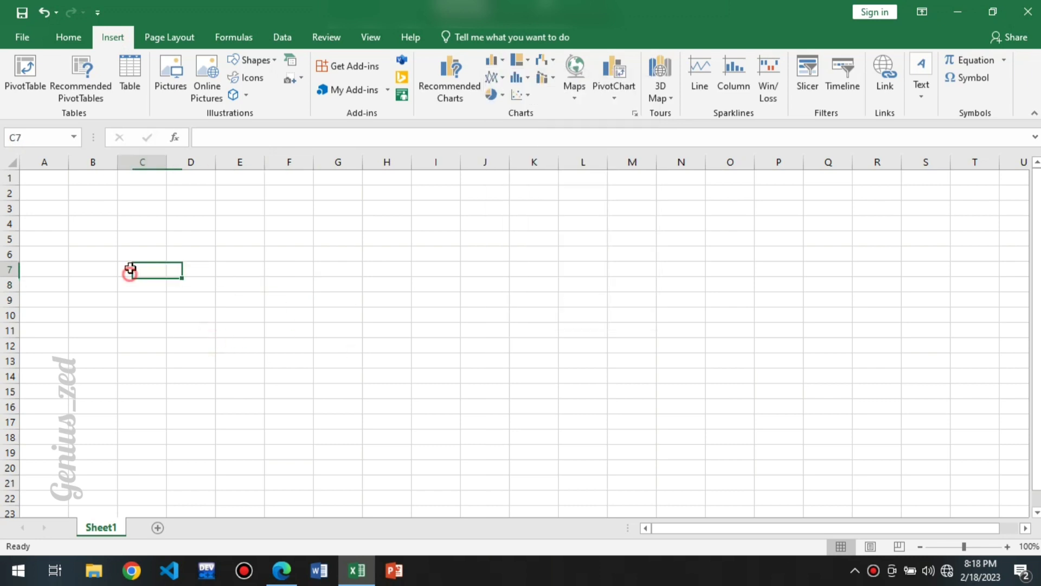
Step: Review the basic cell formatting commands, including Font Color
left_click(69, 38)
left_click(382, 224)
left_click(146, 283)
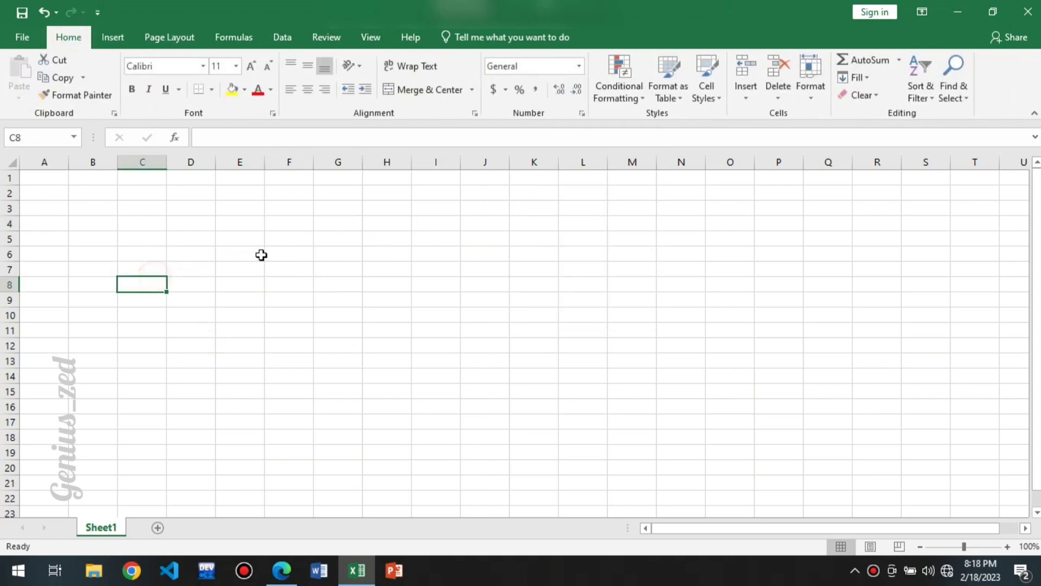
left_click(364, 264)
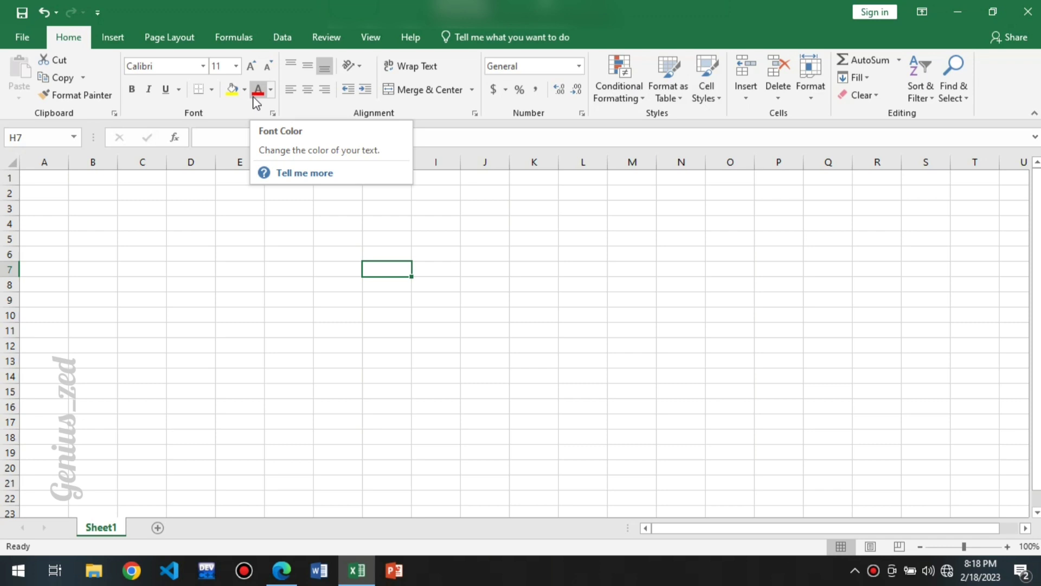
left_click(160, 251)
left_click(103, 219)
Step: Fill cells B3 through B10 with the values 1, 1, 2, 3, 4, 5, 6 and 7
left_click(108, 208)
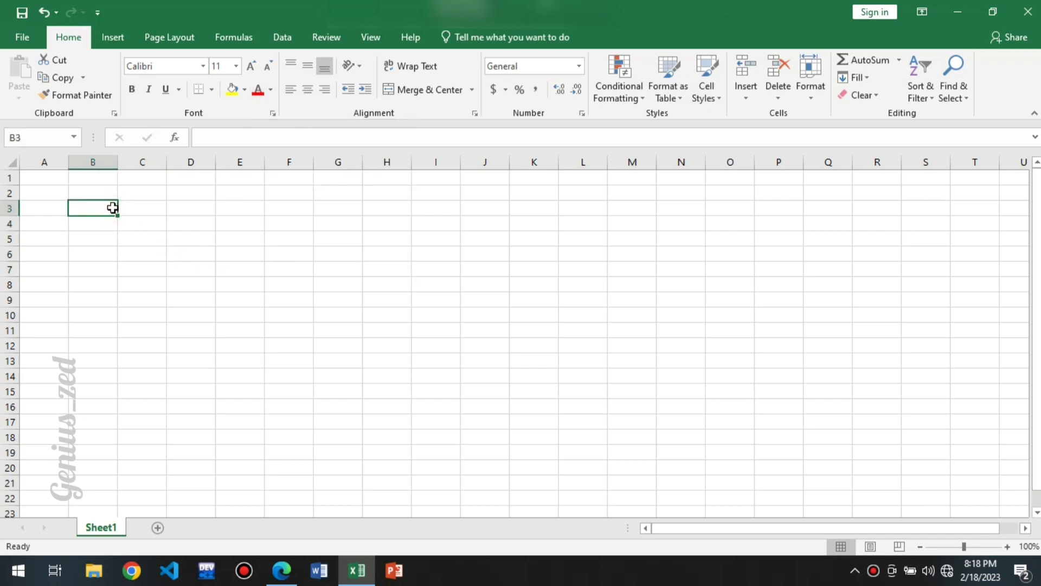
type("1")
key("Return")
type("1")
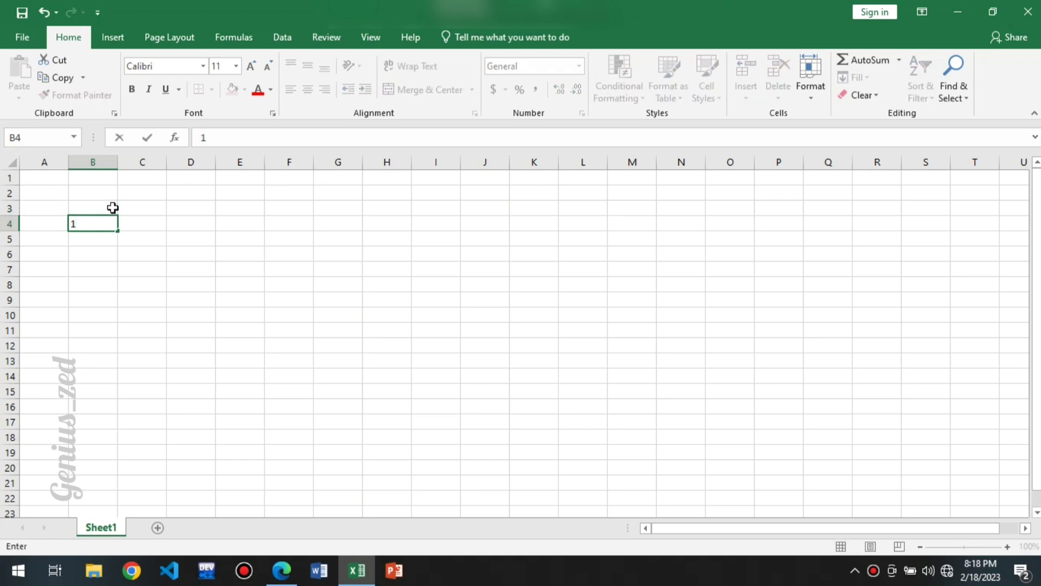
key("Return")
type("2")
key("Return")
type("3")
key("Return")
type("4")
key("Return")
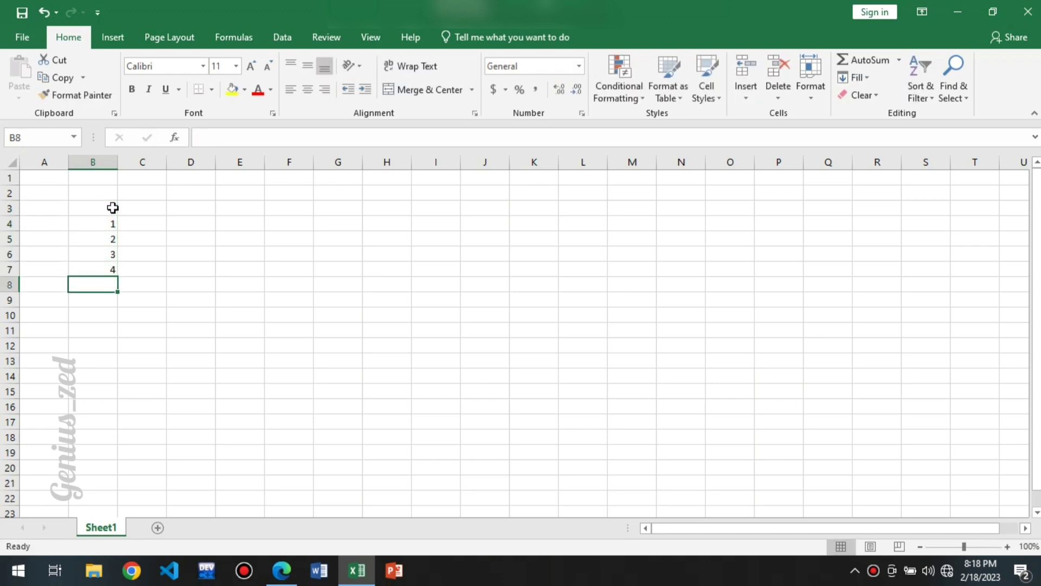
type("5")
key("Return")
type("6")
key("Return")
type("7")
key("Return")
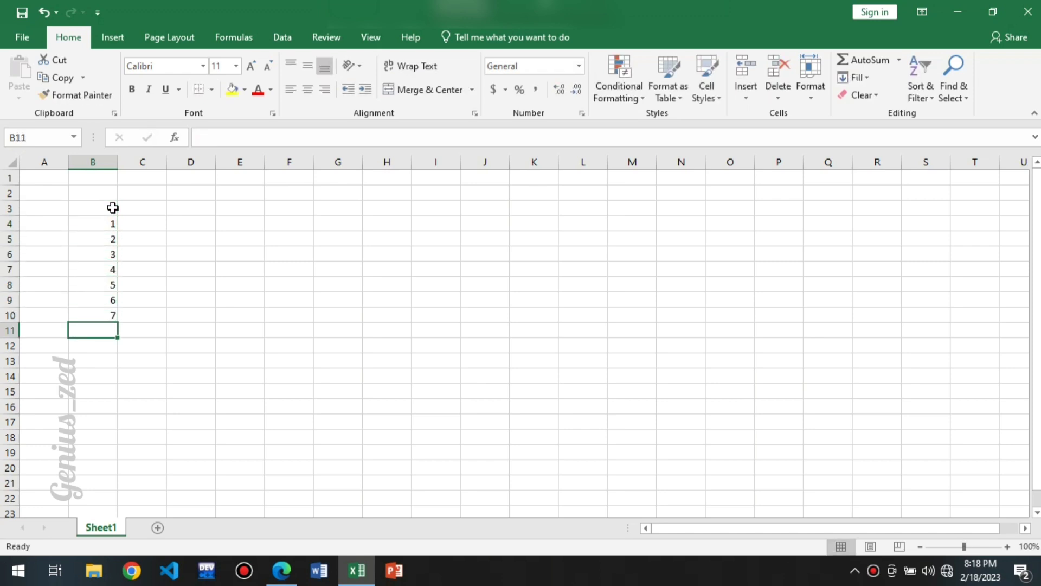
Step: Enter 2 in cell D3, 4 in D8, and 5 in both D6 and D7
left_click(151, 218)
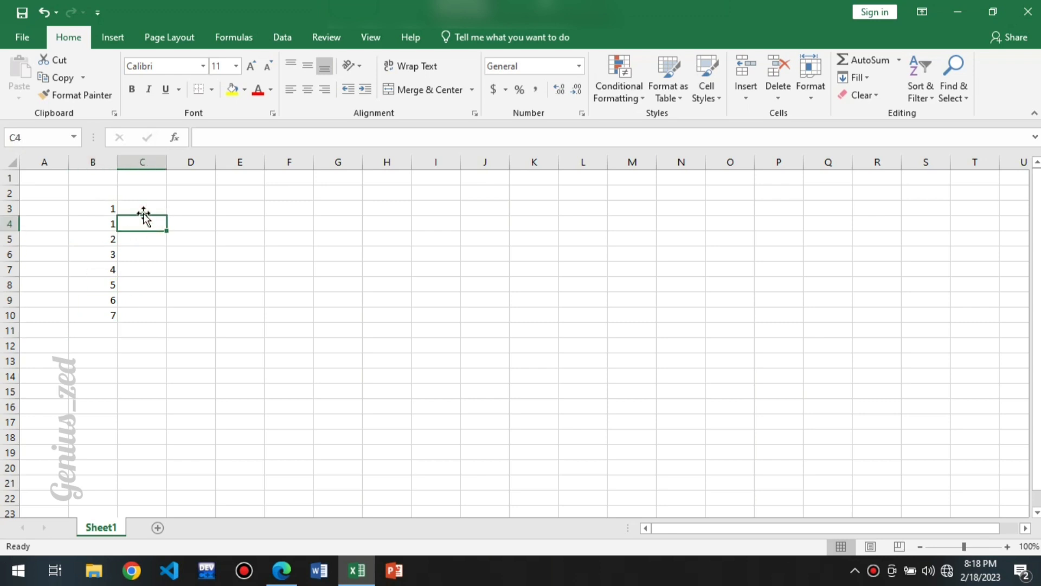
left_click(169, 213)
type("2")
left_click(169, 249)
left_click(191, 284)
type("4")
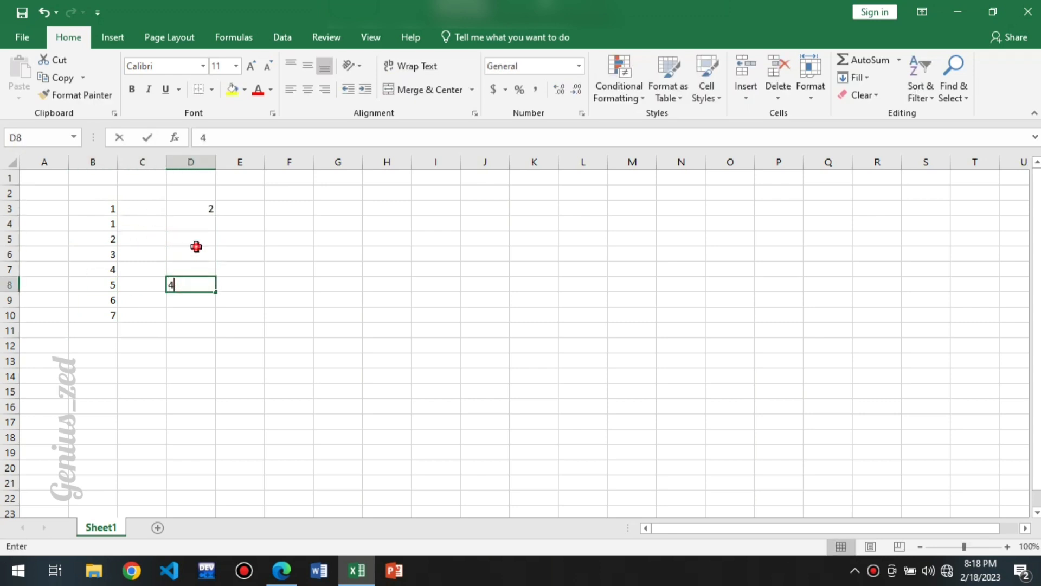
left_click(191, 254)
type("5")
left_click(190, 223)
left_click(193, 267)
type("5")
left_click(198, 239)
Step: Enter 3 in cell D4 and 8 in cell D10
left_click(203, 224)
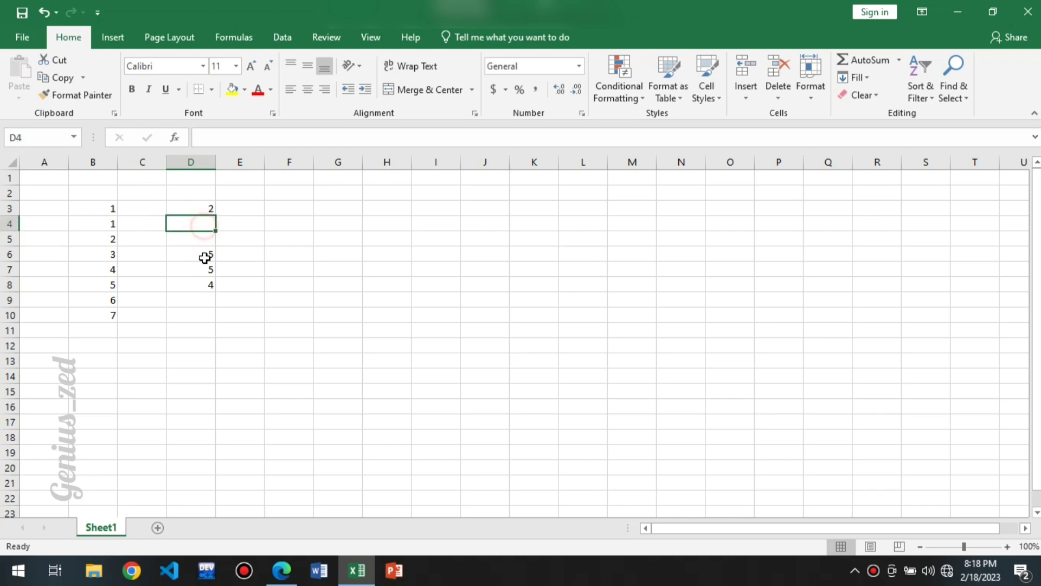
type("3")
left_click(197, 298)
left_click(206, 315)
type("d")
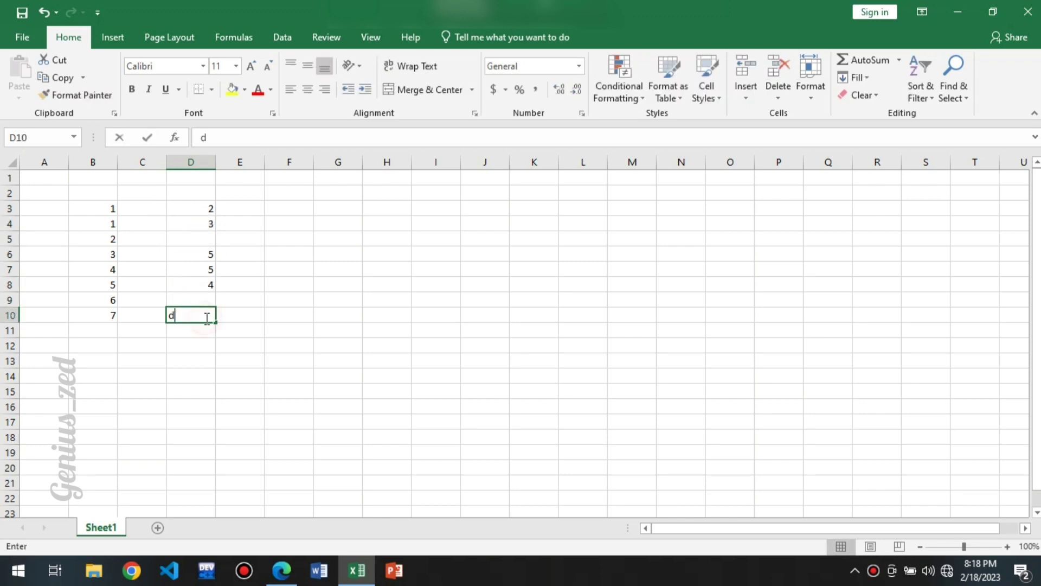
left_click(243, 307)
left_click(207, 321)
key("BackSpace")
type("8")
left_click(256, 313)
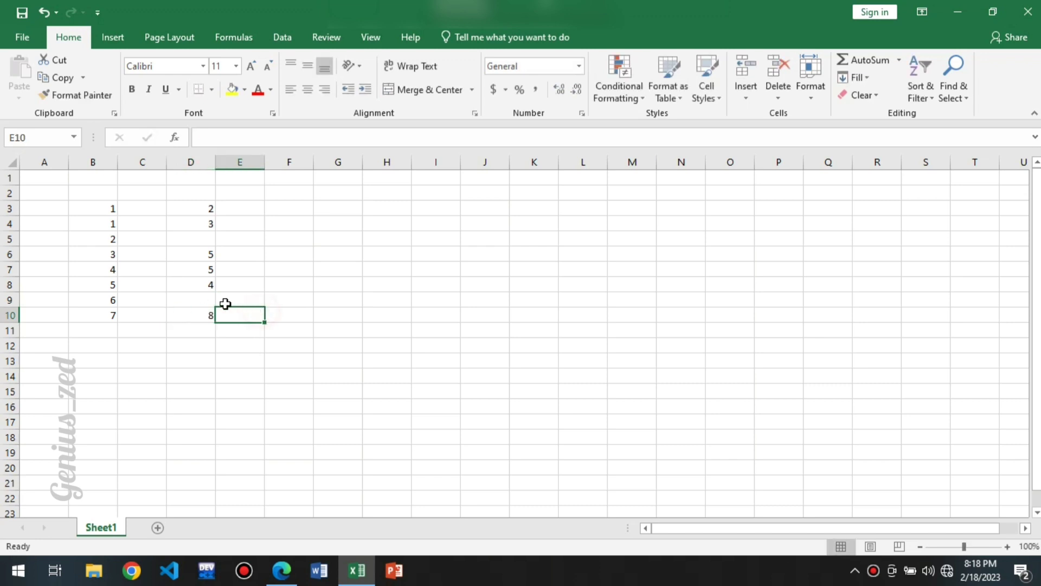
Step: Fill the remaining gaps in column D with 5 in D9 and 3 in D5
left_click(197, 300)
type("5")
left_click(248, 297)
left_click(191, 237)
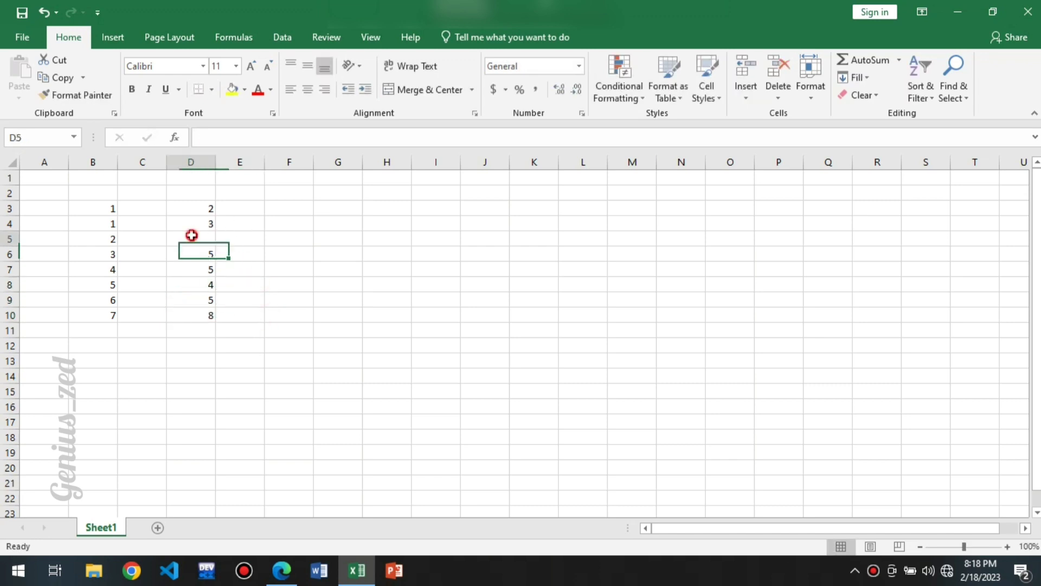
type("3")
left_click(244, 223)
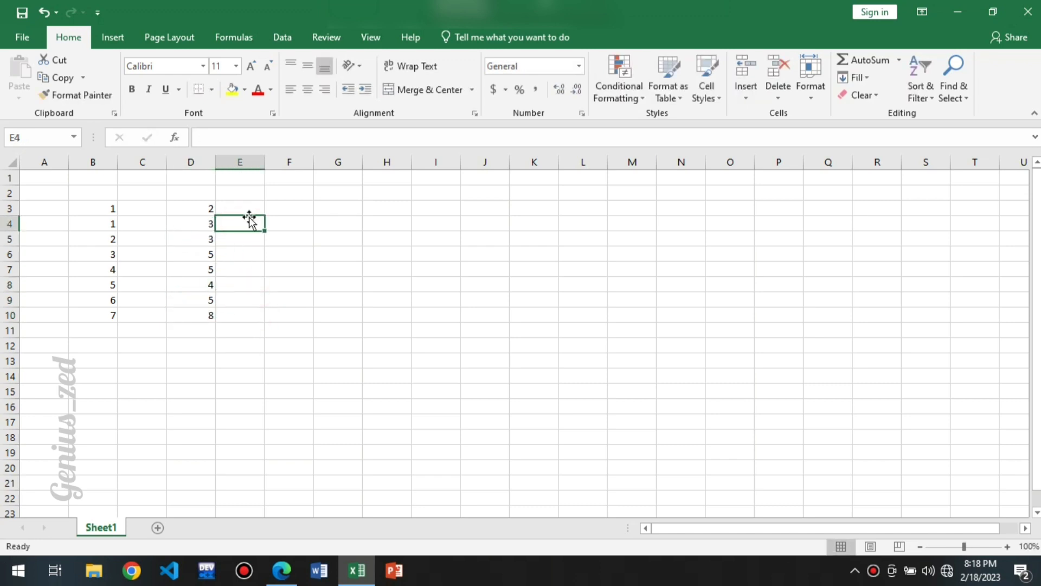
Step: Enter the value 5678 in cell E3
left_click(252, 210)
type("5678")
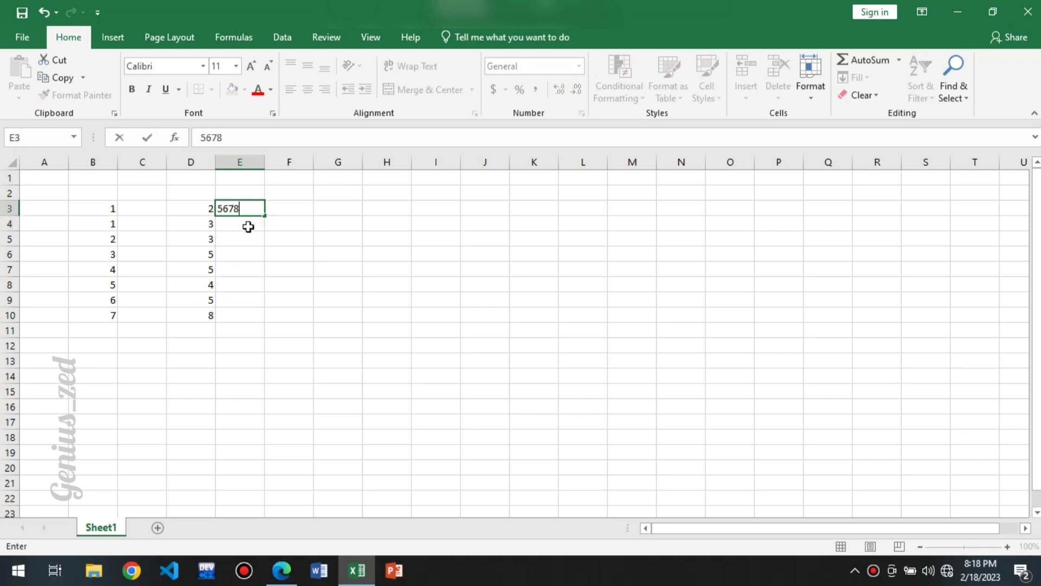
double_click(249, 209)
left_click(223, 250)
type("y")
left_click(244, 267)
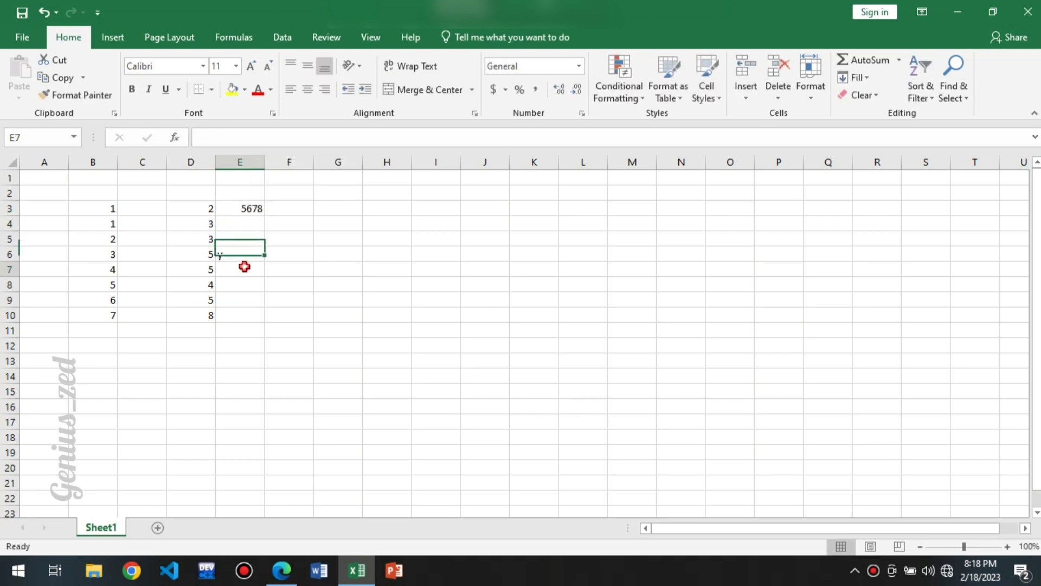
left_click(243, 252)
key("BackSpace")
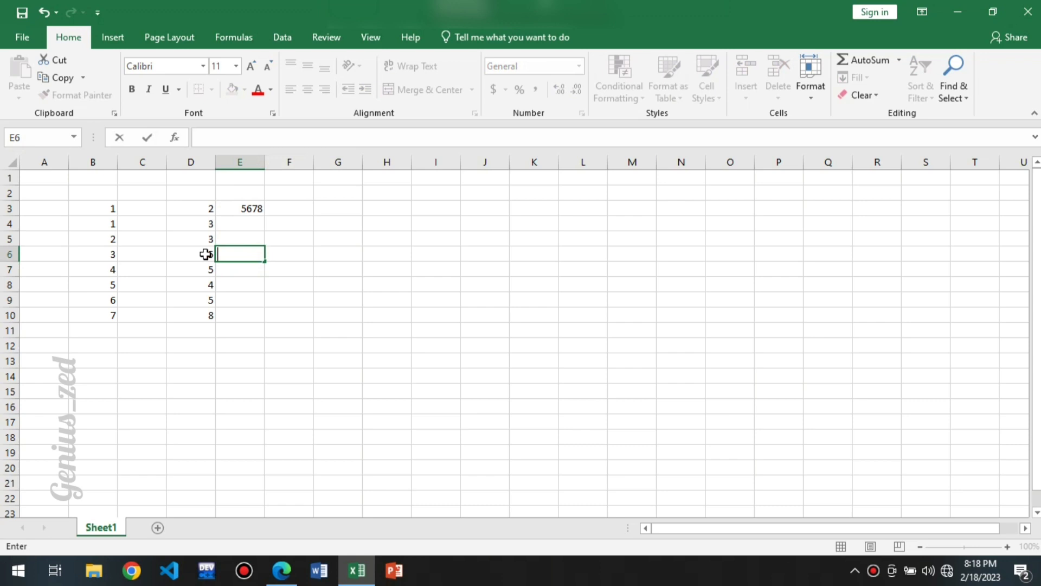
left_click(249, 235)
Step: Fill the value of cell E3 down column E through E10
left_click(253, 209)
left_click_drag(263, 216, 266, 326)
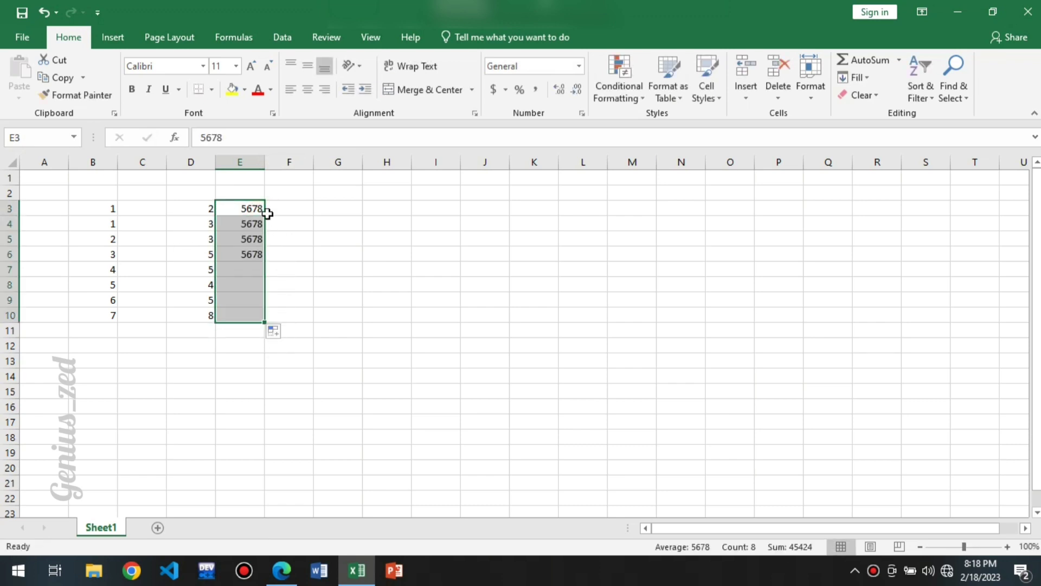
left_click(302, 251)
Step: Copy the values of D3 through D10 into column C, starting at C3
left_click(206, 210)
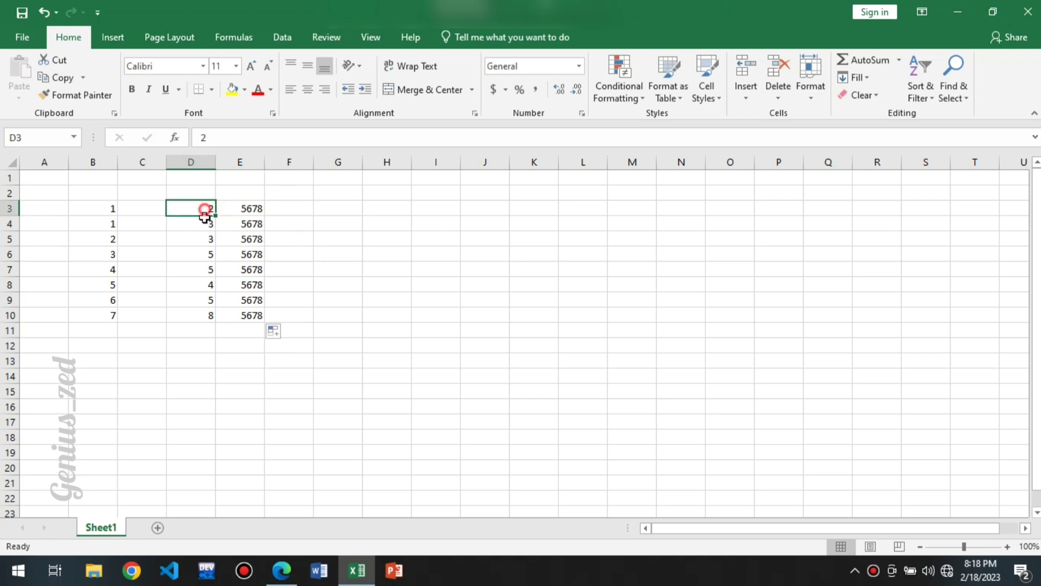
left_click_drag(205, 216, 210, 312)
key("ctrl+c")
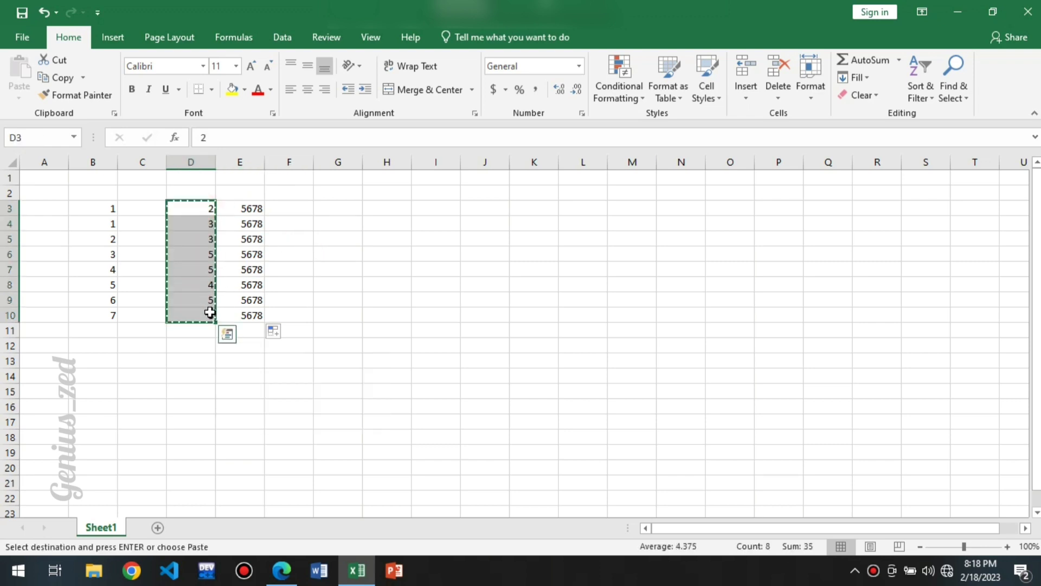
left_click(145, 213)
key("ctrl+v")
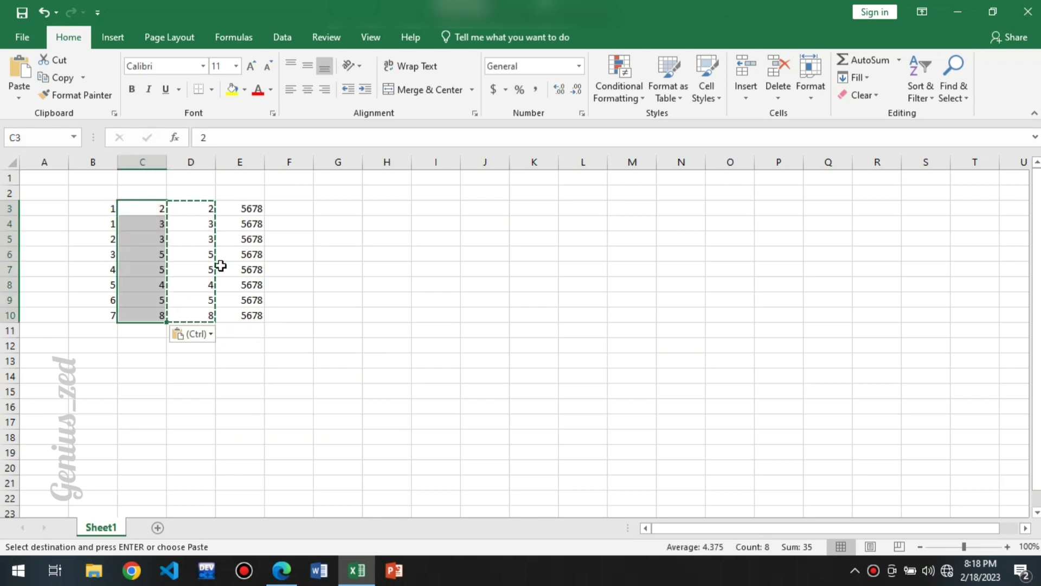
left_click(288, 341)
Step: Copy the values of B3 through B10 into cells F3 through F10
left_click(94, 207)
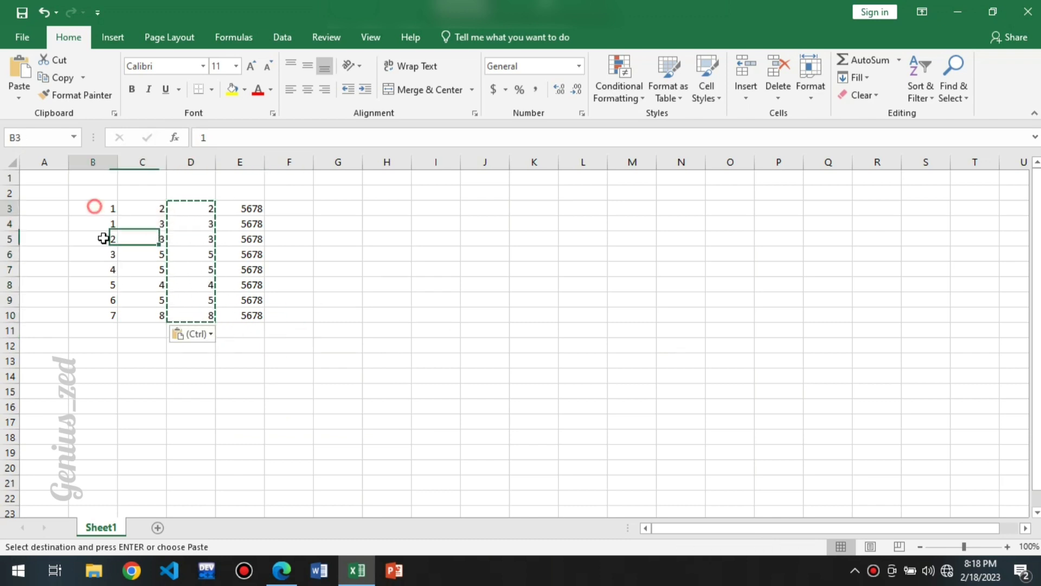
left_click_drag(103, 239, 107, 314)
key("ctrl+c")
left_click(294, 209)
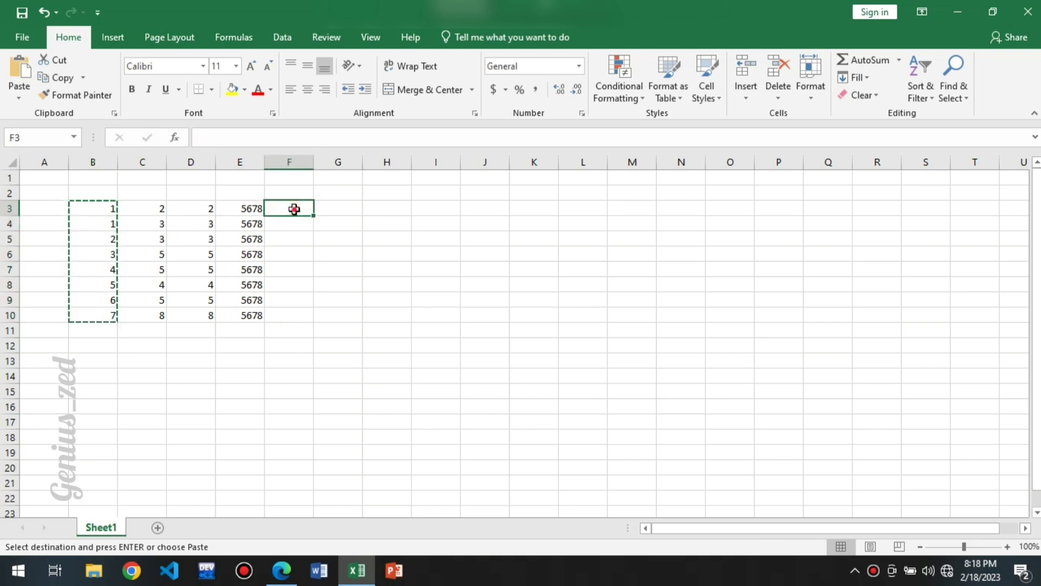
left_click_drag(294, 209, 303, 316)
key("ctrl+v")
left_click(442, 311)
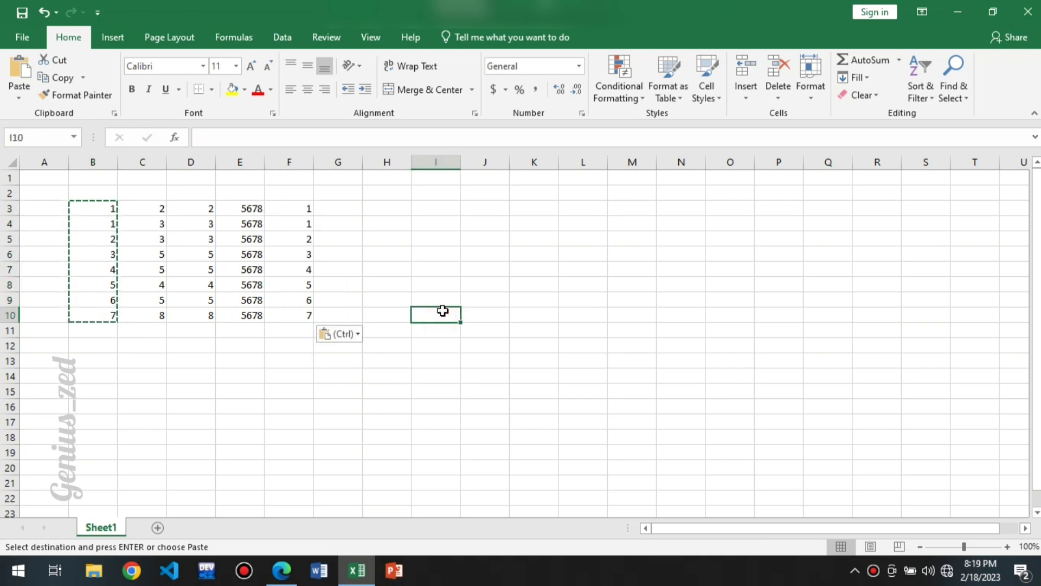
Step: Shade the data range B3:F10 with the gold theme fill color
scroll(409, 330, "up", 3, "ctrl")
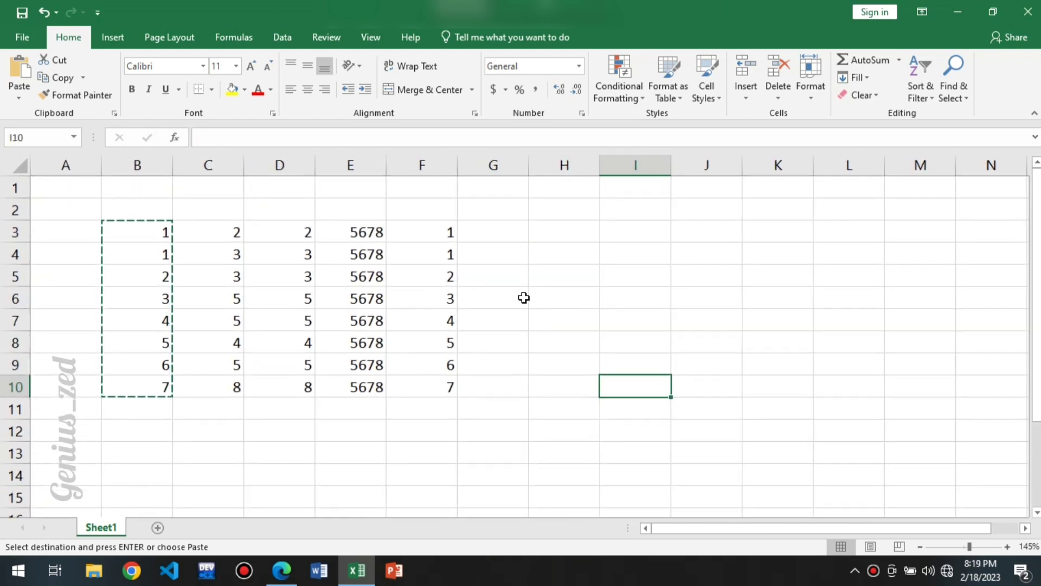
left_click(542, 280)
left_click(539, 409)
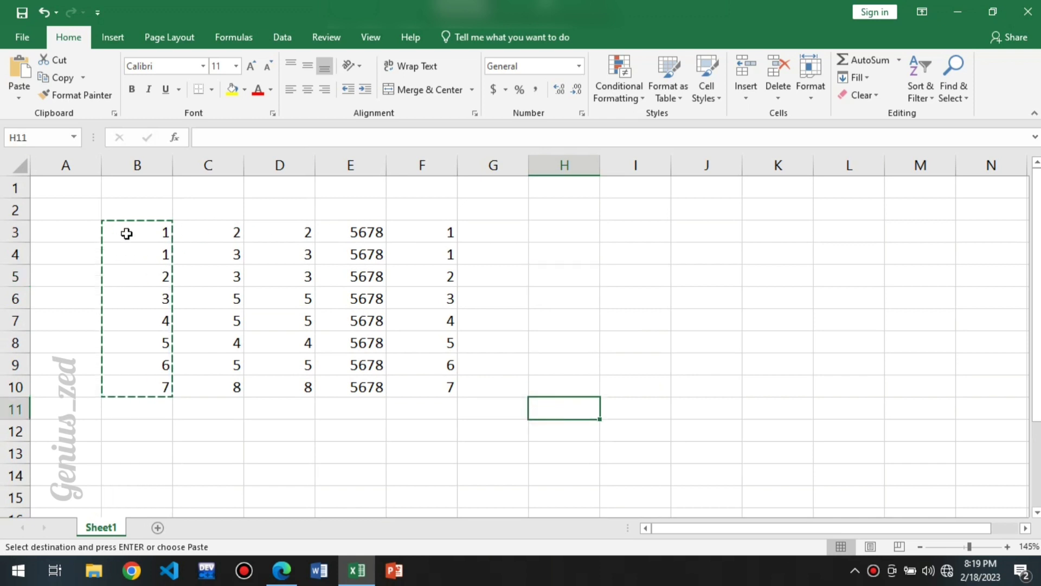
left_click_drag(127, 233, 456, 389)
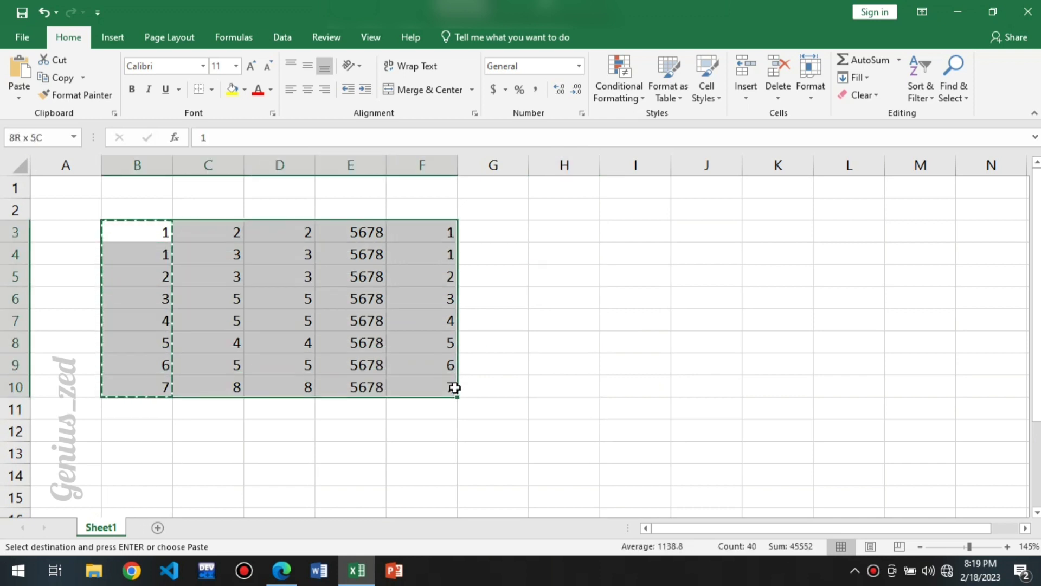
left_click(243, 91)
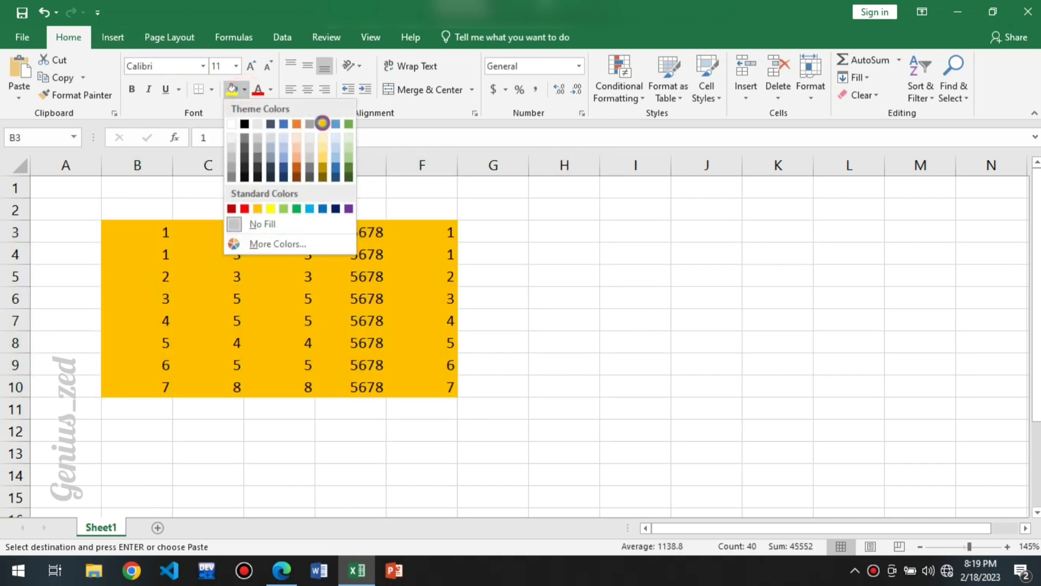
left_click(322, 124)
left_click(558, 319)
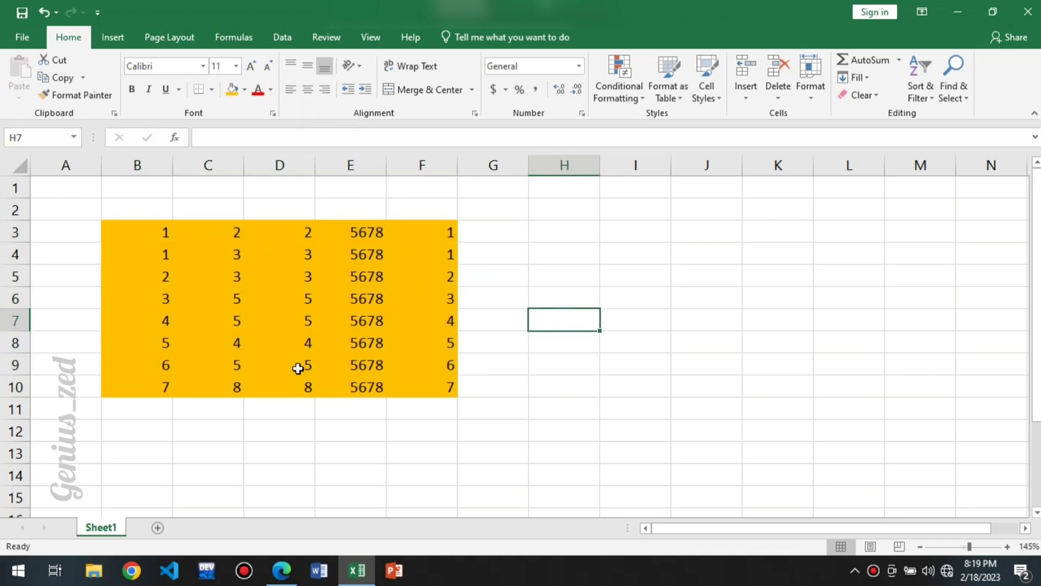
Step: Enter the headings sum, average, max, min and count in cells G2 through K2
left_click(517, 208)
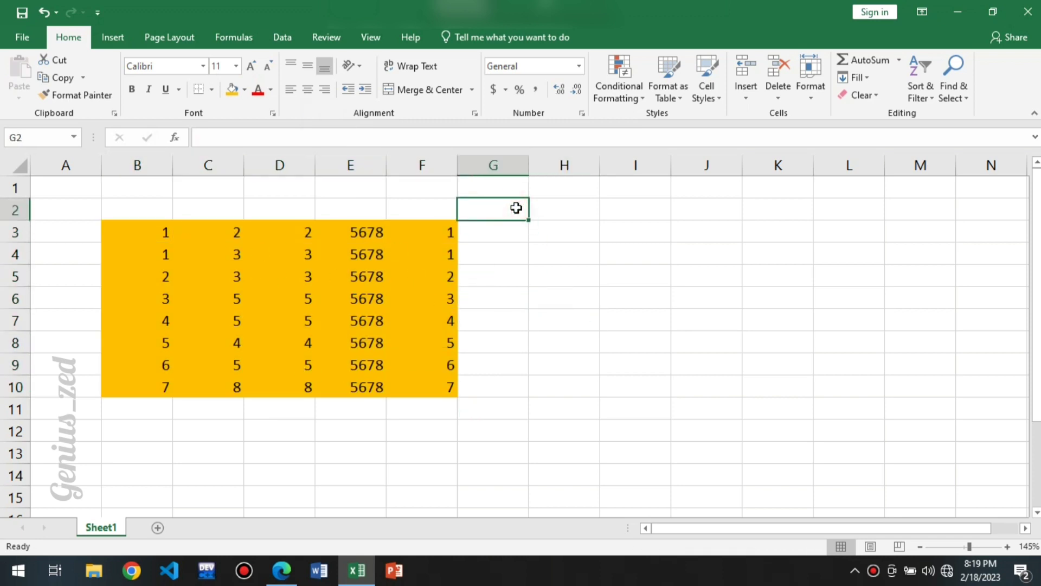
type("sum")
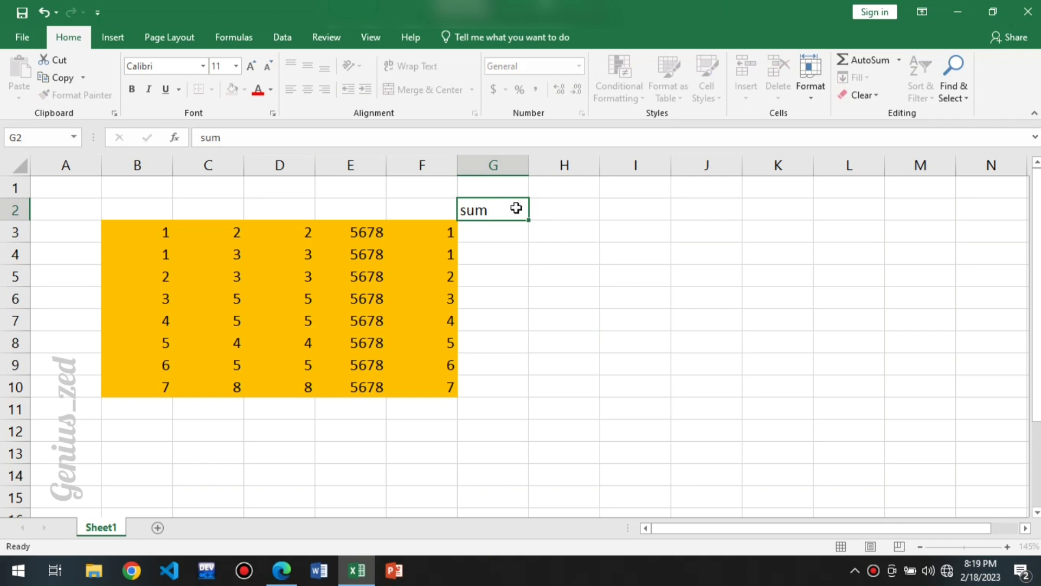
key("Tab")
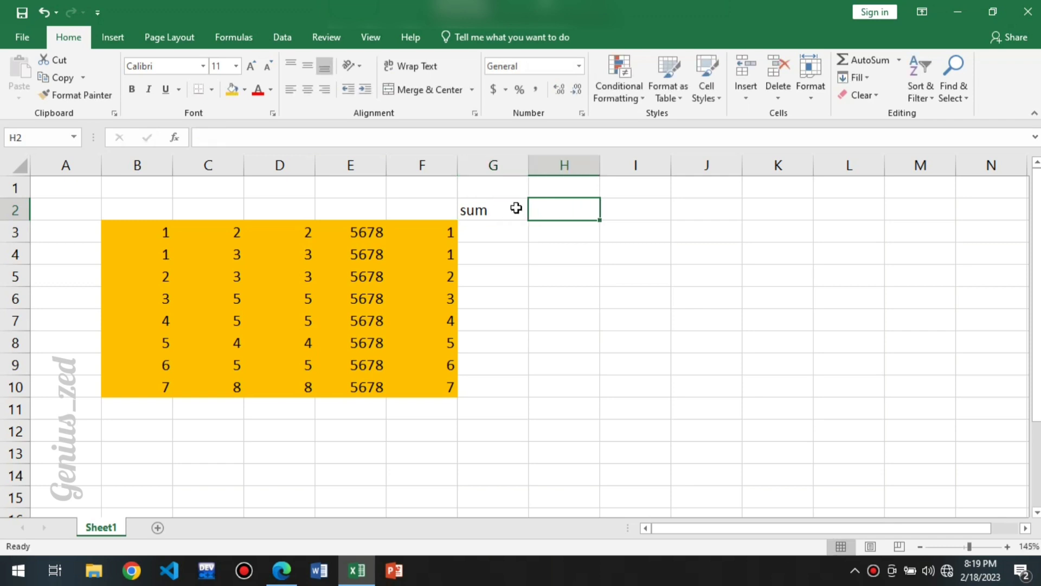
type("av")
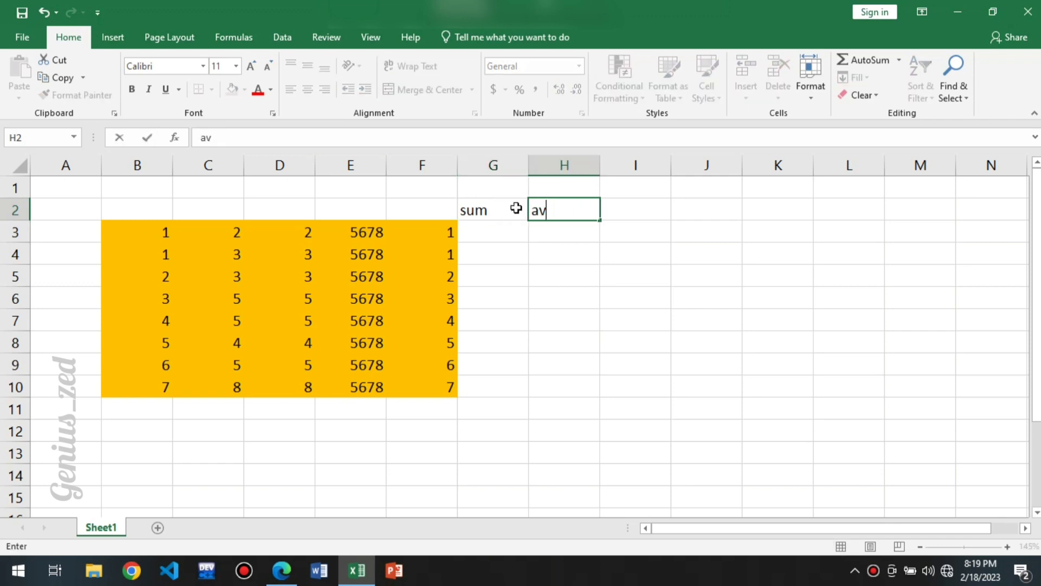
type("erage")
key("Tab")
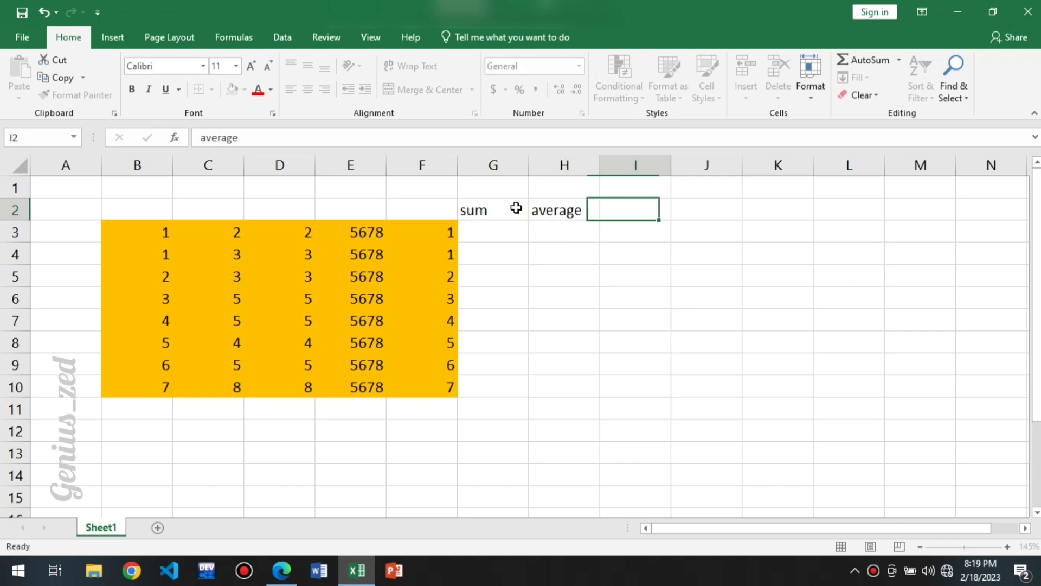
type("max")
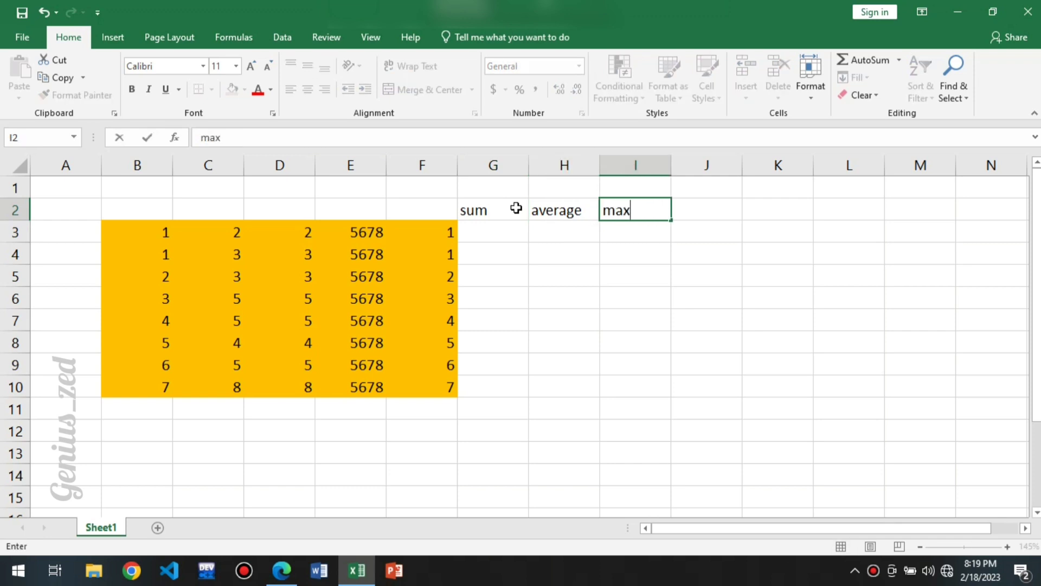
key("Tab")
type("min")
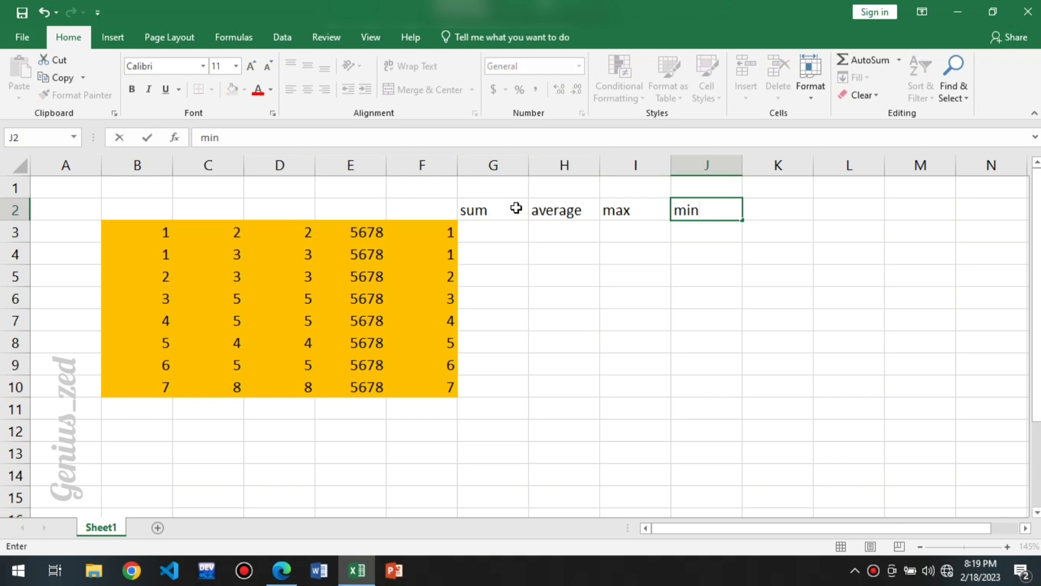
key("Tab")
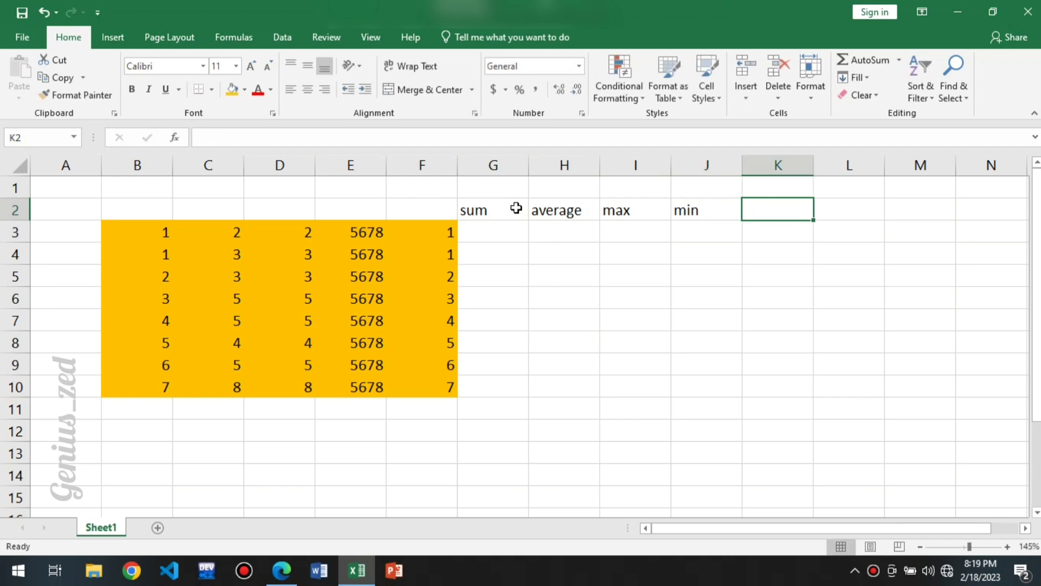
type("count")
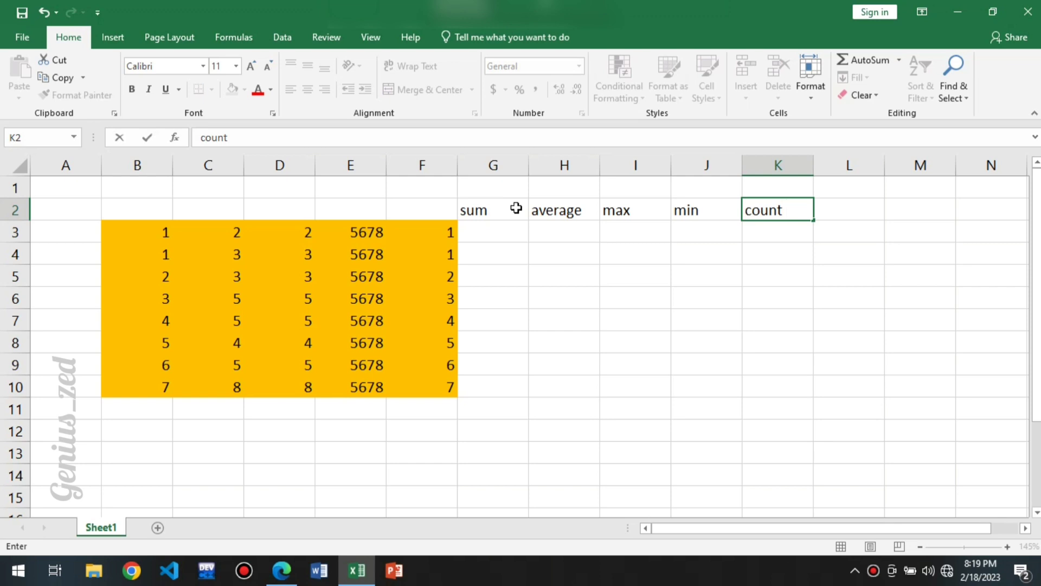
key("Return")
left_click(535, 369)
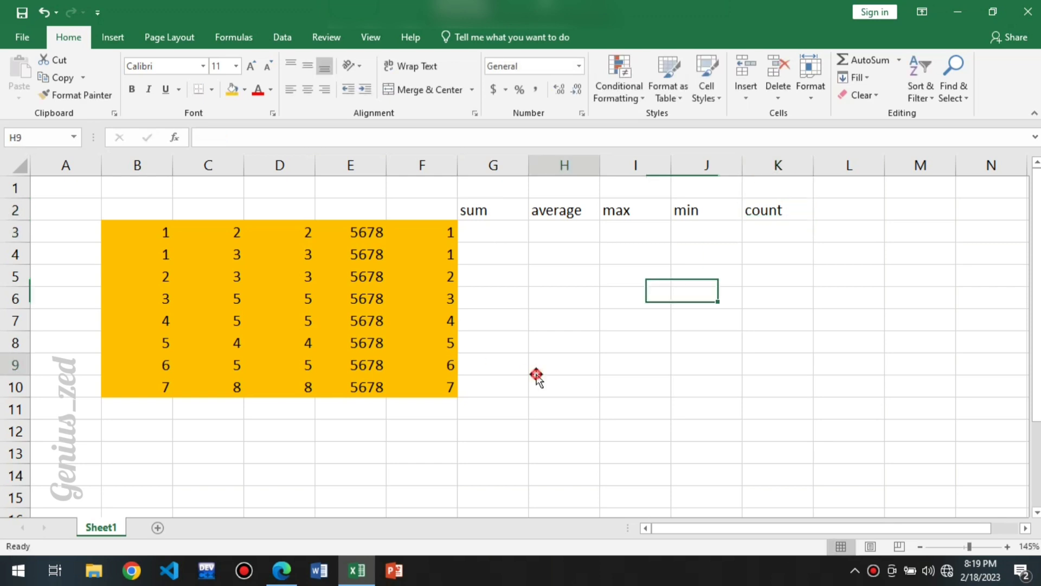
Step: Try to enter a SUM formula for the first data row, B3:F3, in cell G3
left_click(497, 235)
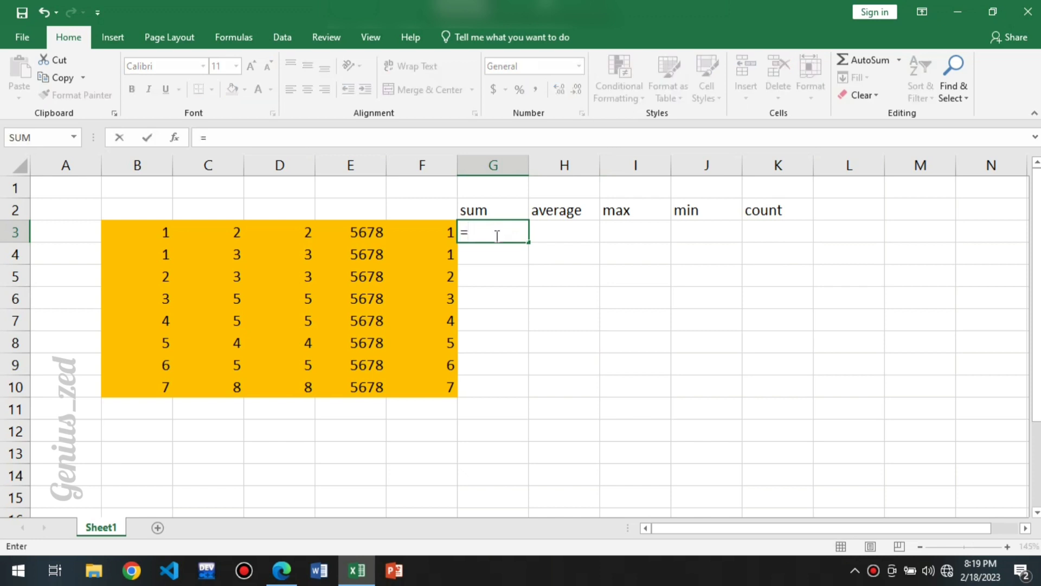
type("sum")
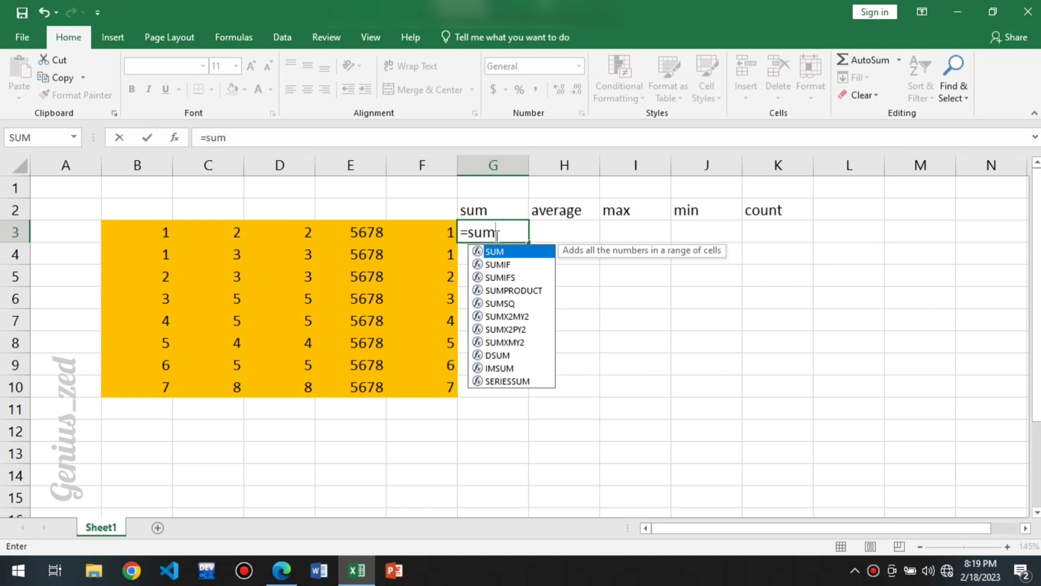
type("(")
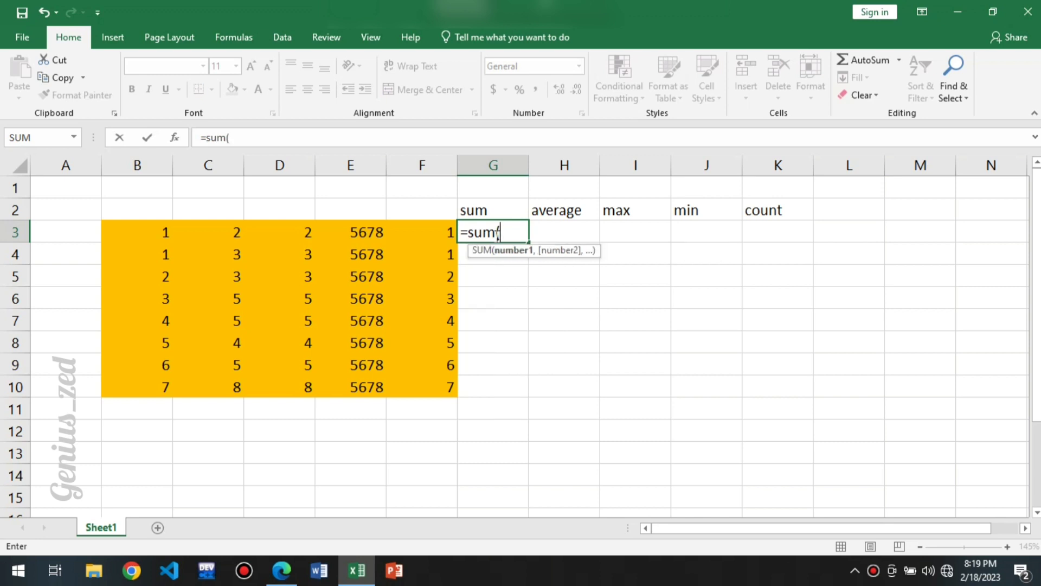
left_click(157, 237)
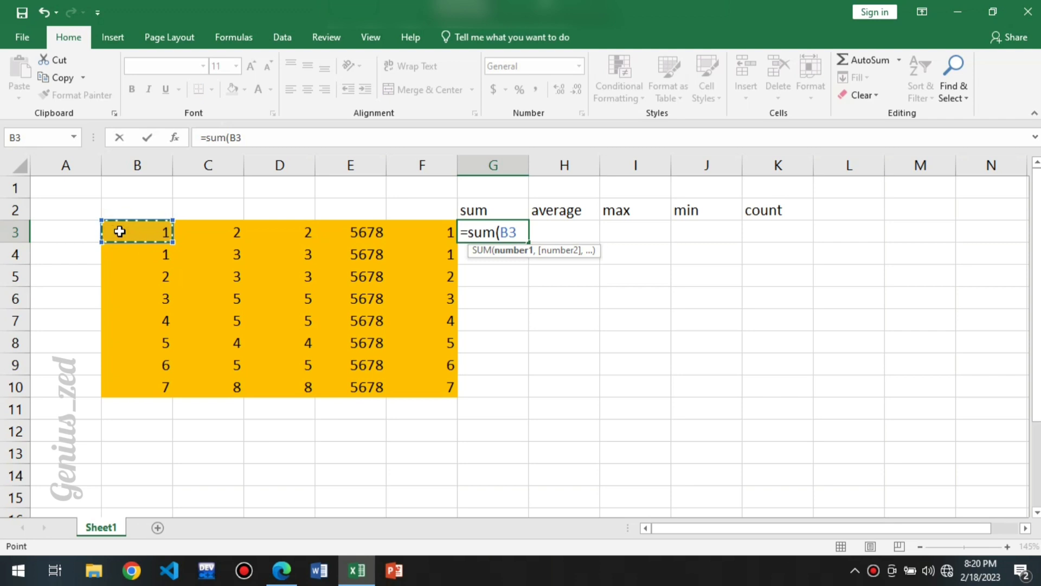
left_click_drag(119, 231, 411, 237)
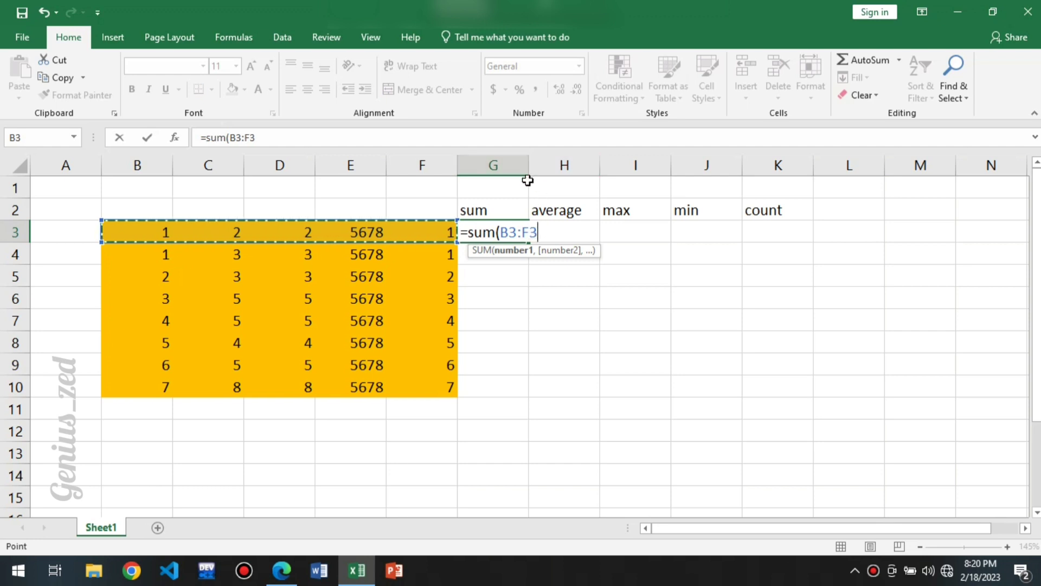
mouse_move(527, 169)
left_mouse_down()
mouse_move(595, 176)
mouse_move(520, 165)
mouse_move(564, 171)
mouse_move(530, 182)
left_mouse_up()
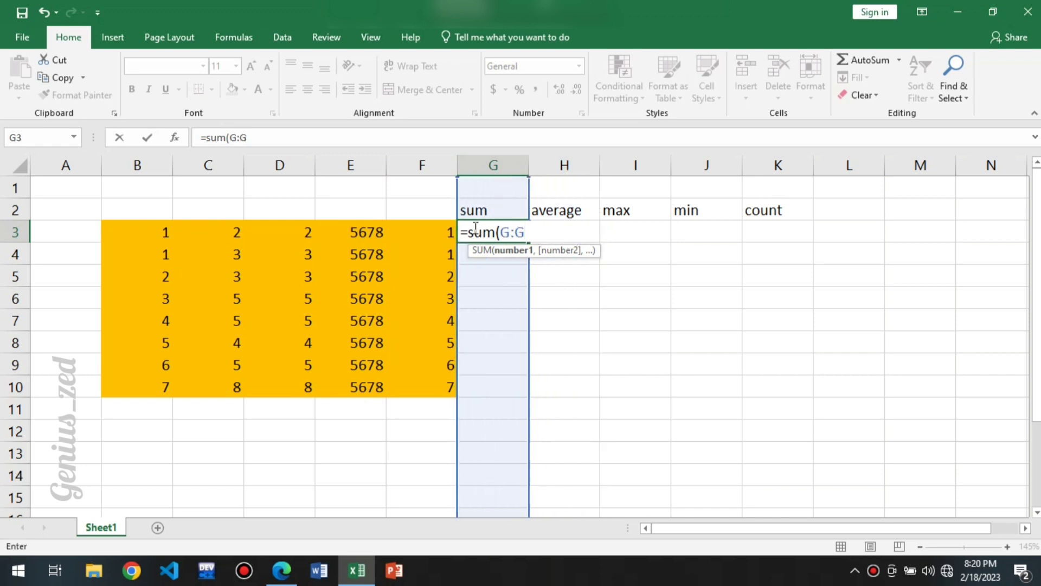
left_click(152, 232)
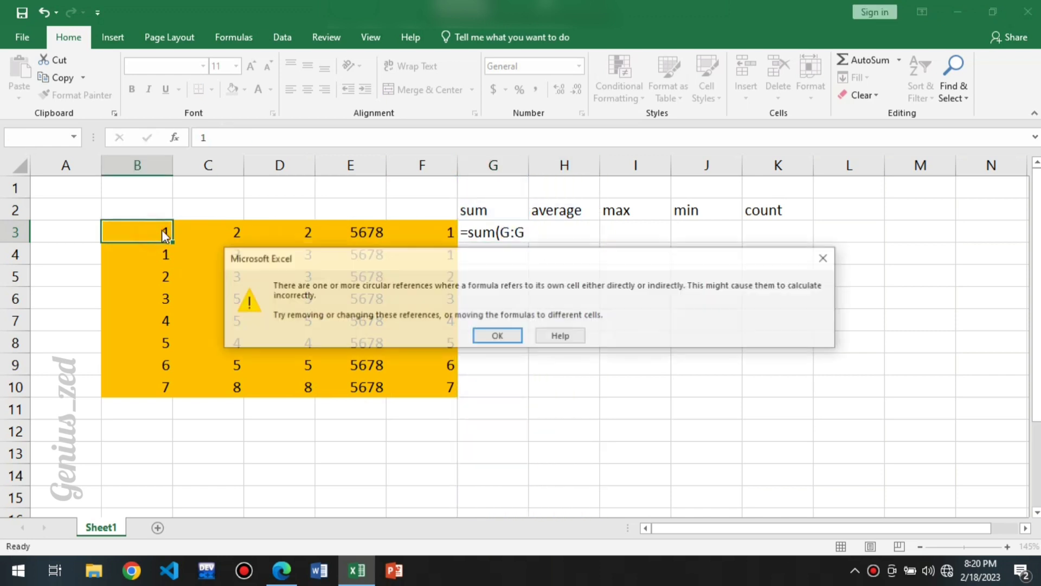
left_click(823, 259)
Step: Widen column G to more than twice its width
left_click(506, 232)
left_click_drag(529, 174, 637, 179)
left_click(641, 183)
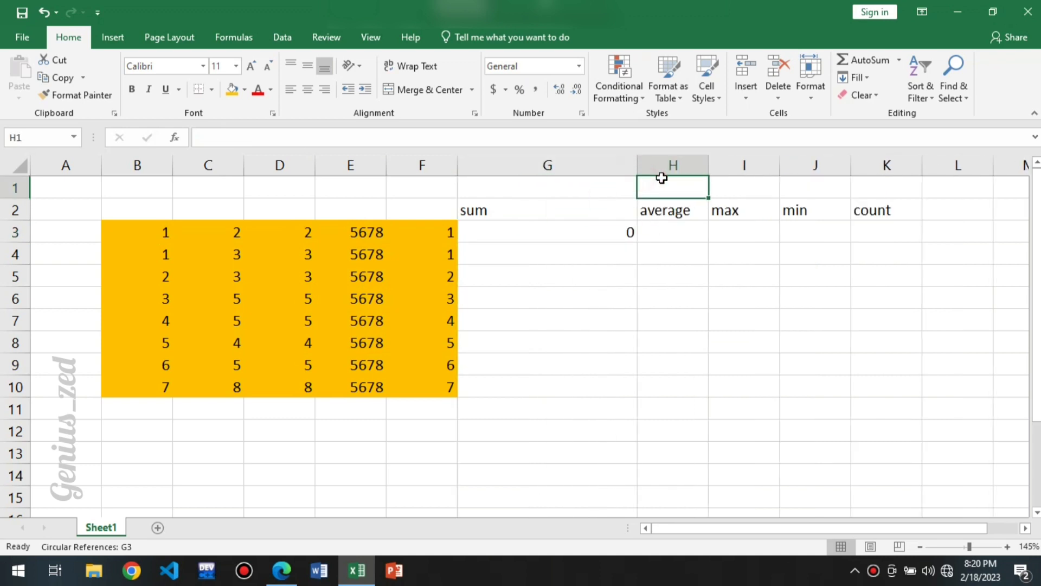
Step: Replace the formula in G3 with =SUM(B3:F3)
left_click(570, 235)
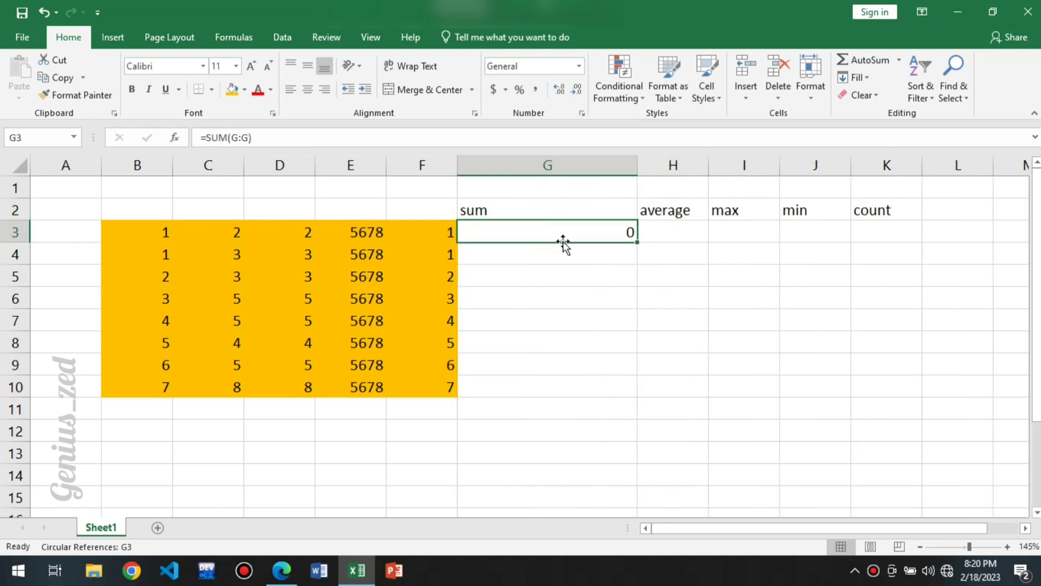
key("BackSpace")
type("=s")
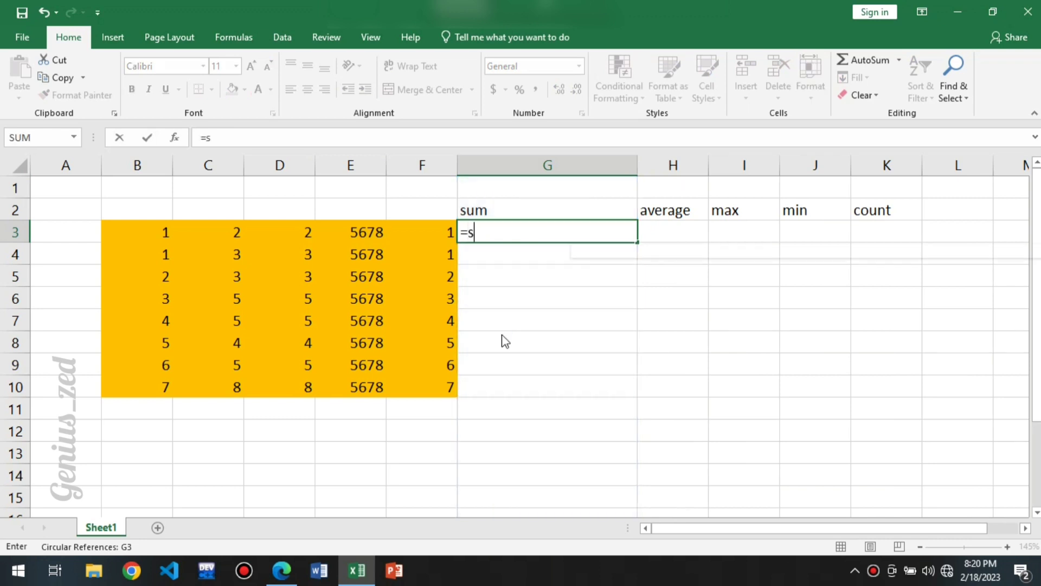
type("um(")
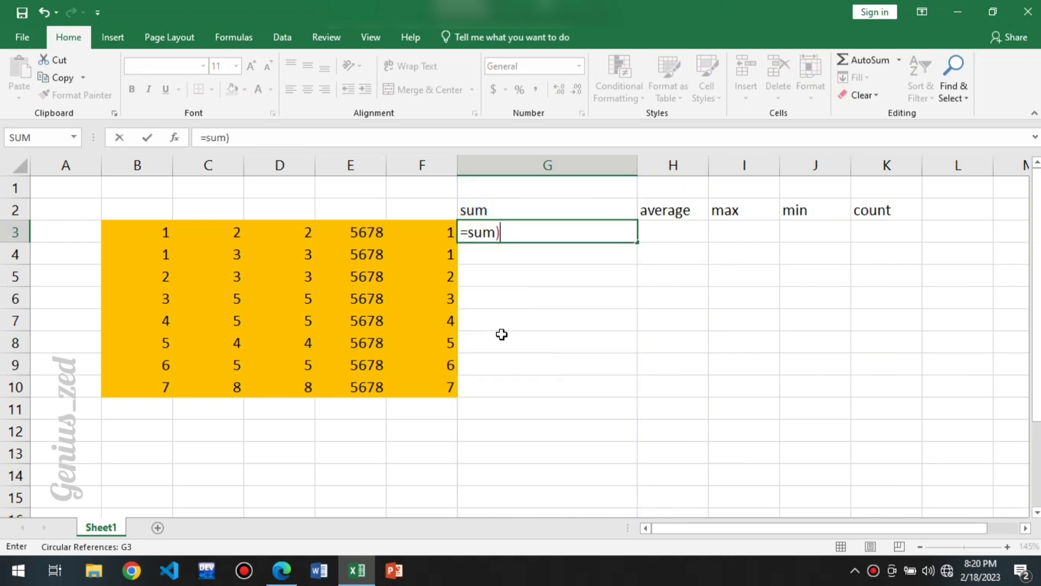
key("BackSpace")
type("(")
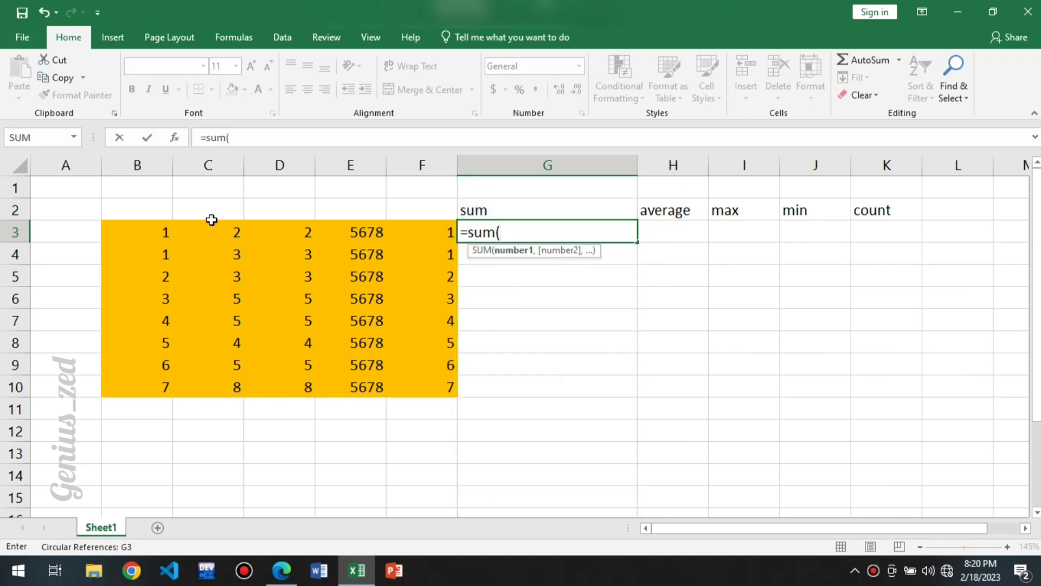
left_click_drag(158, 234, 450, 235)
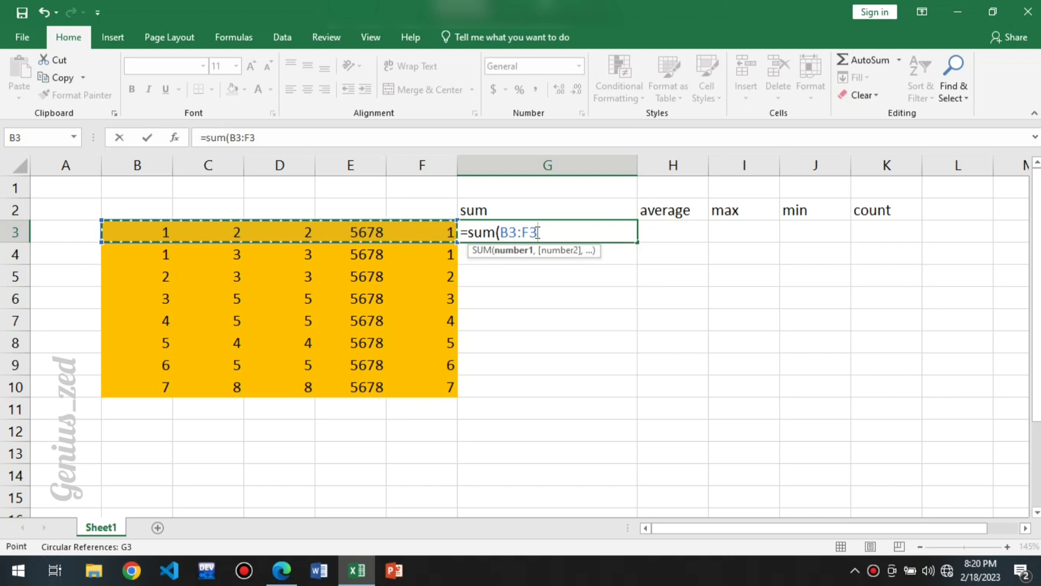
left_click(548, 232)
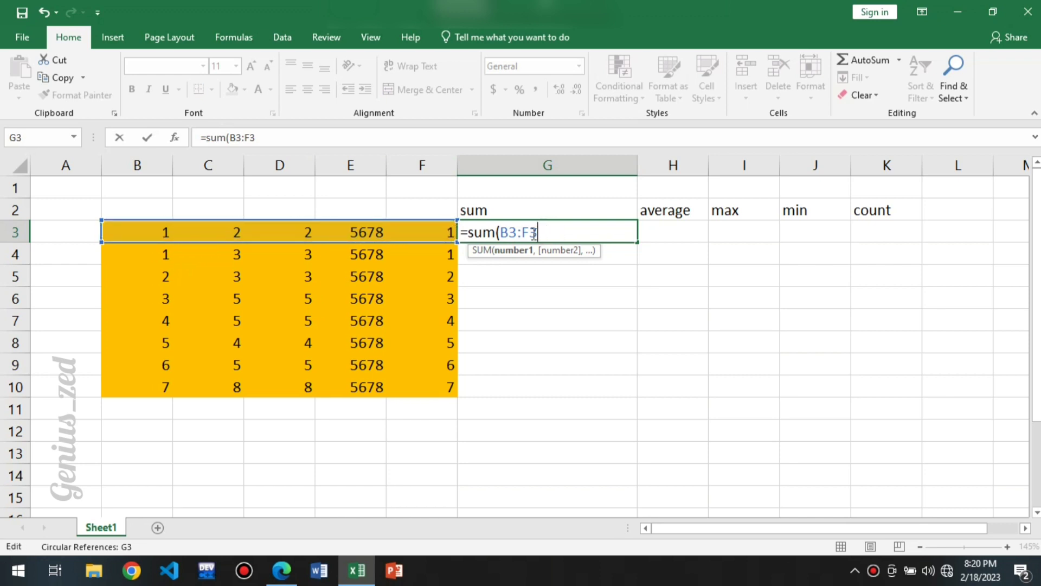
type(")")
key("Return")
left_click(572, 326)
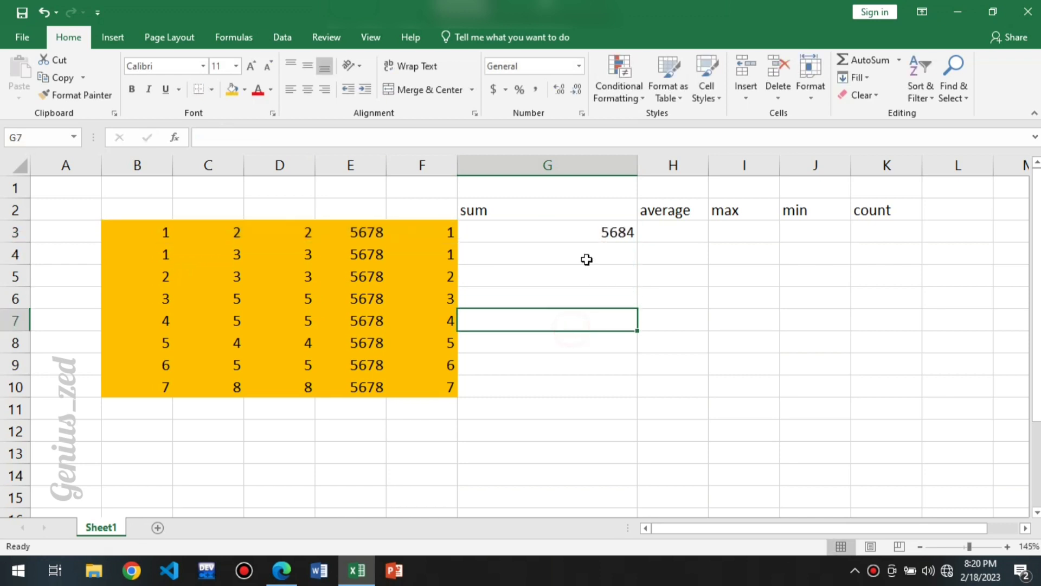
Step: Narrow column G so that it is only slightly wider than the neighbouring columns
left_click_drag(178, 233, 428, 227)
left_click(587, 227)
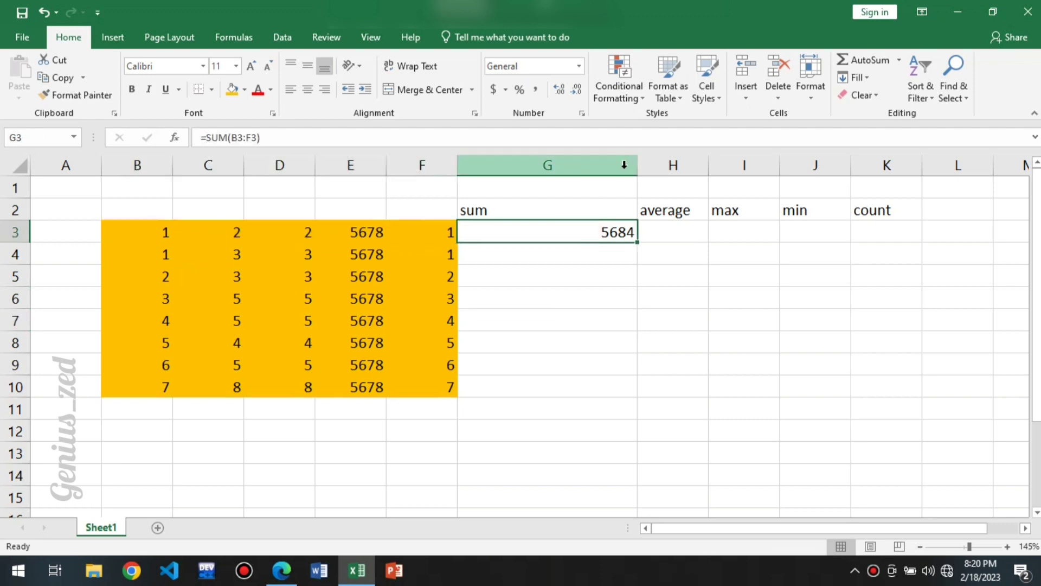
left_click_drag(637, 172, 537, 182)
left_click(504, 272)
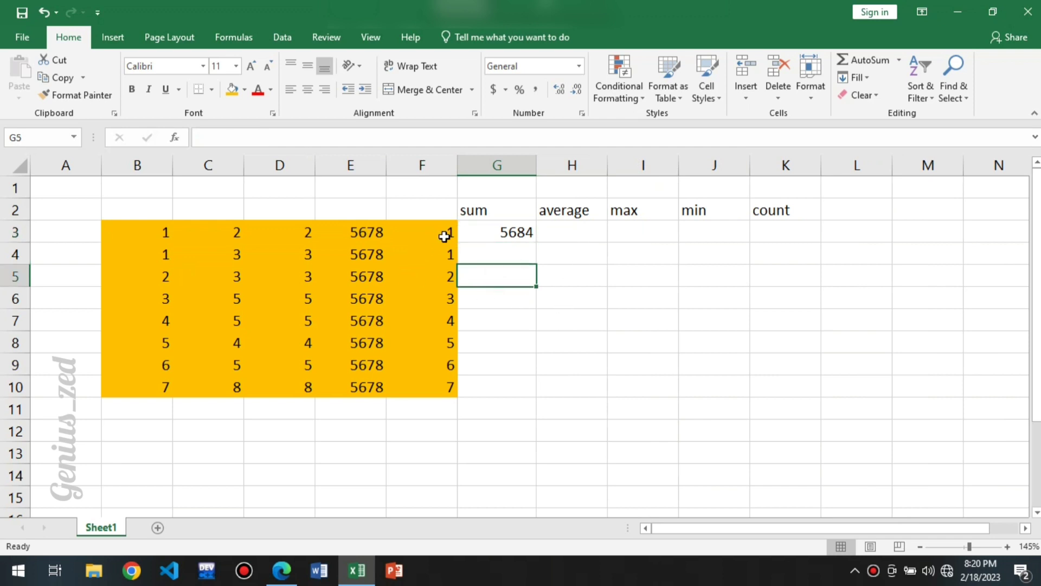
Step: Fill the SUM formula from G3 down through G10
left_click(498, 232)
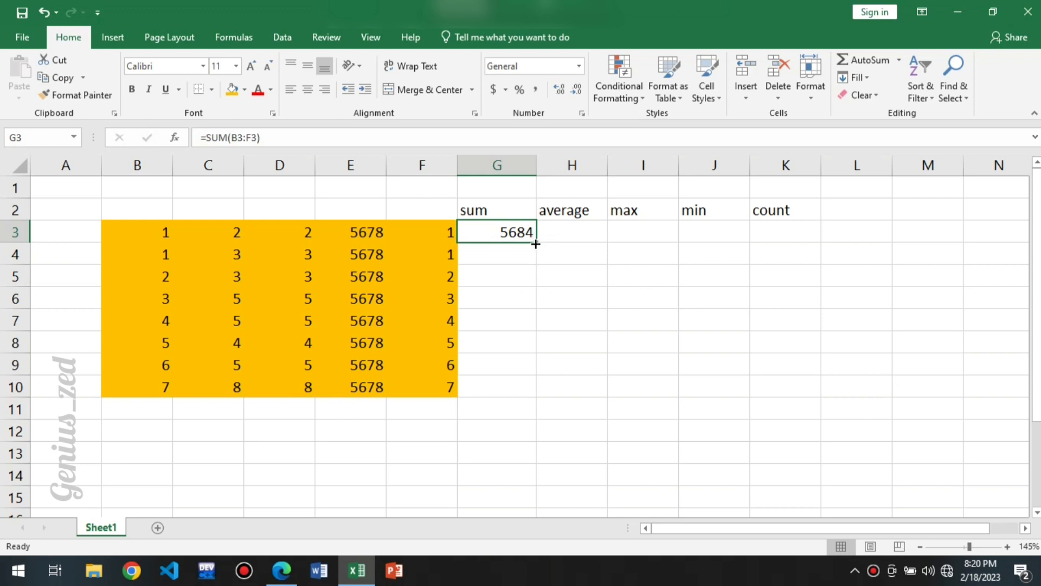
left_click_drag(536, 244, 537, 393)
left_click(563, 388)
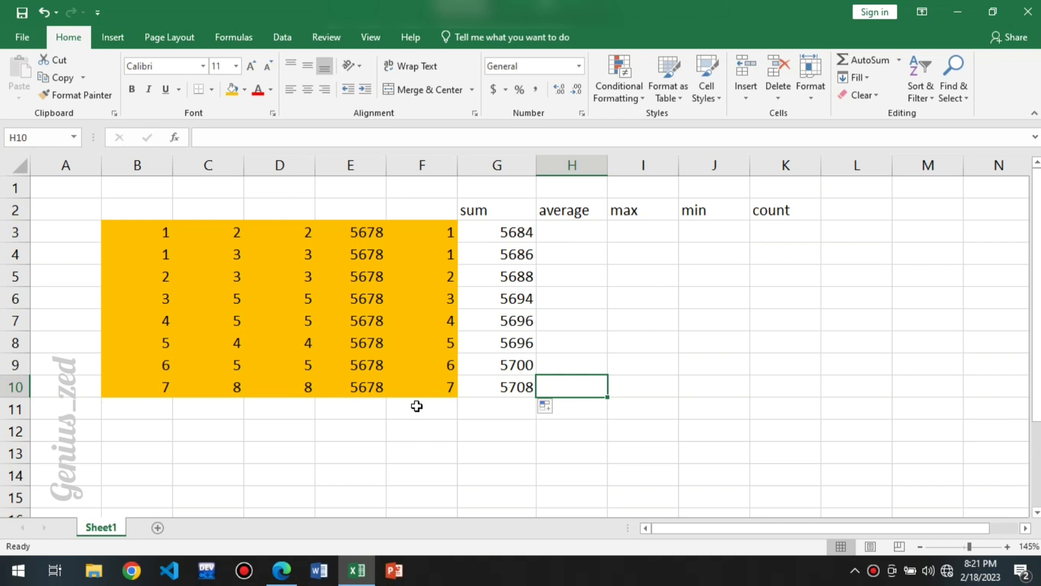
Step: Shade the sum column range G2:G10 with a light blue theme fill color
left_click_drag(503, 211, 513, 387)
left_click(244, 90)
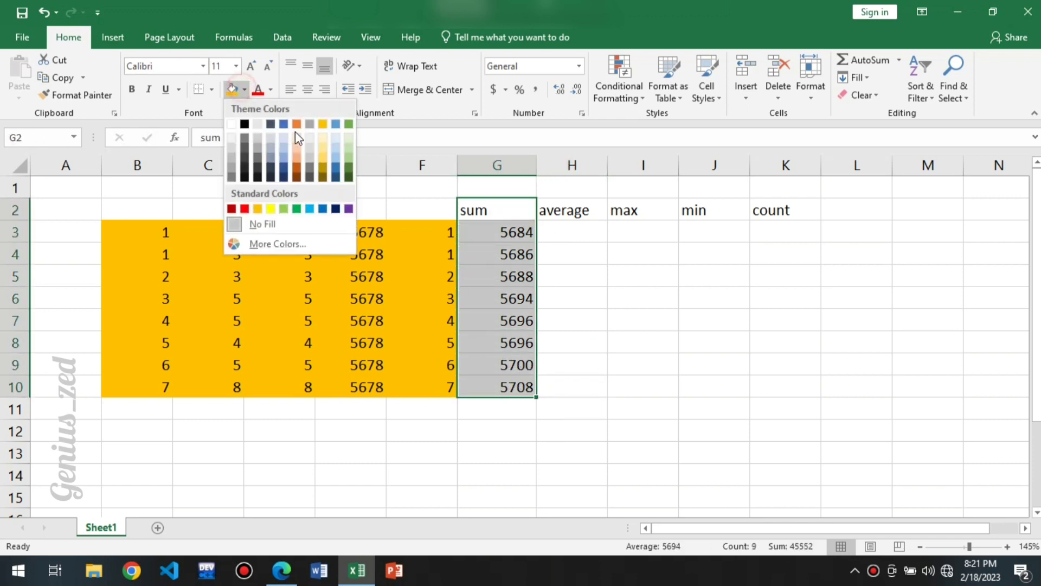
left_click(333, 156)
left_click(558, 320)
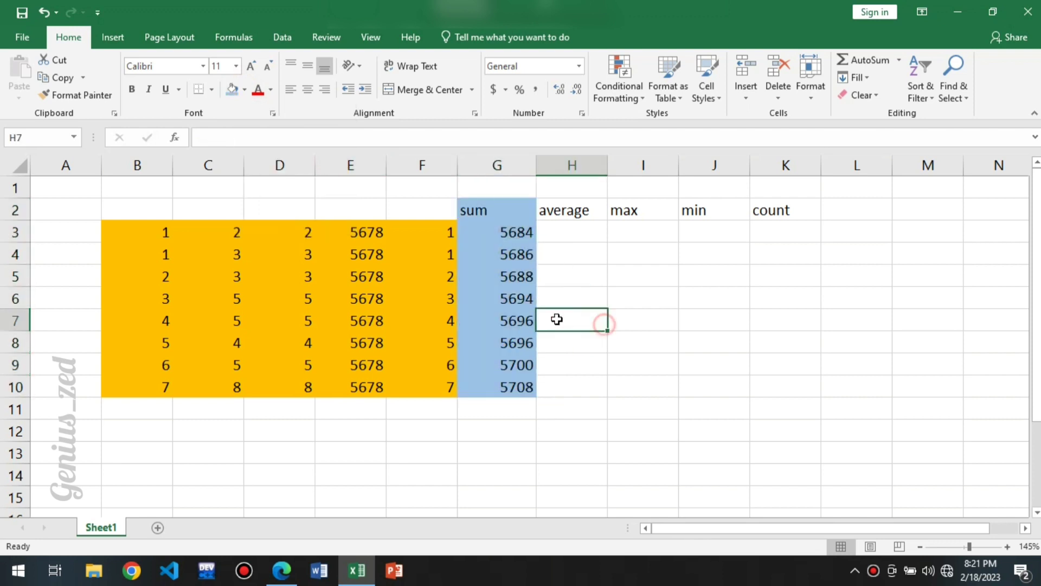
Step: Enter the formula =AVERAGE(B3:F3) in cell H3 under the average heading
left_click(583, 213)
left_click(579, 234)
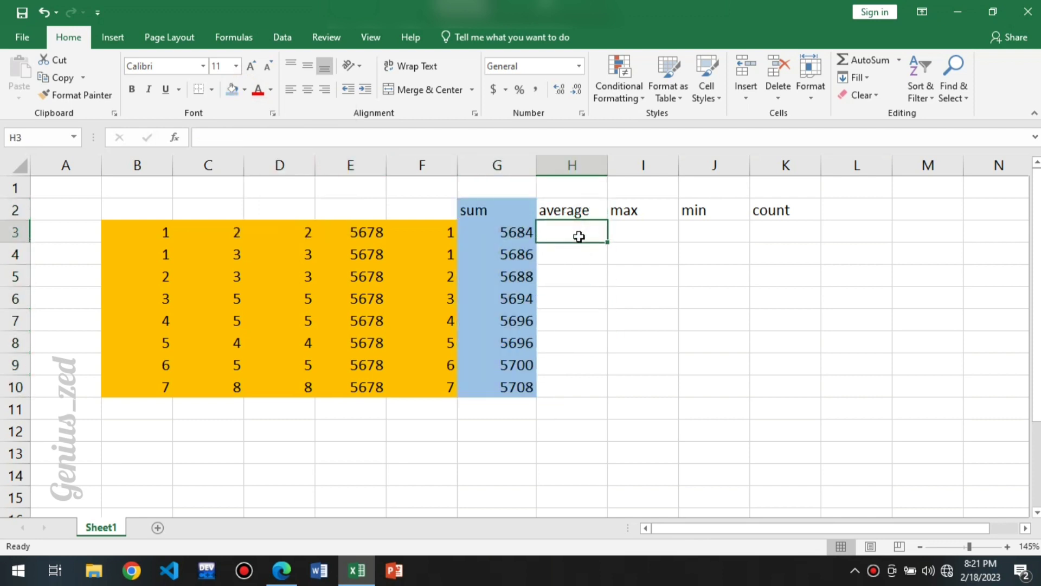
type("=av")
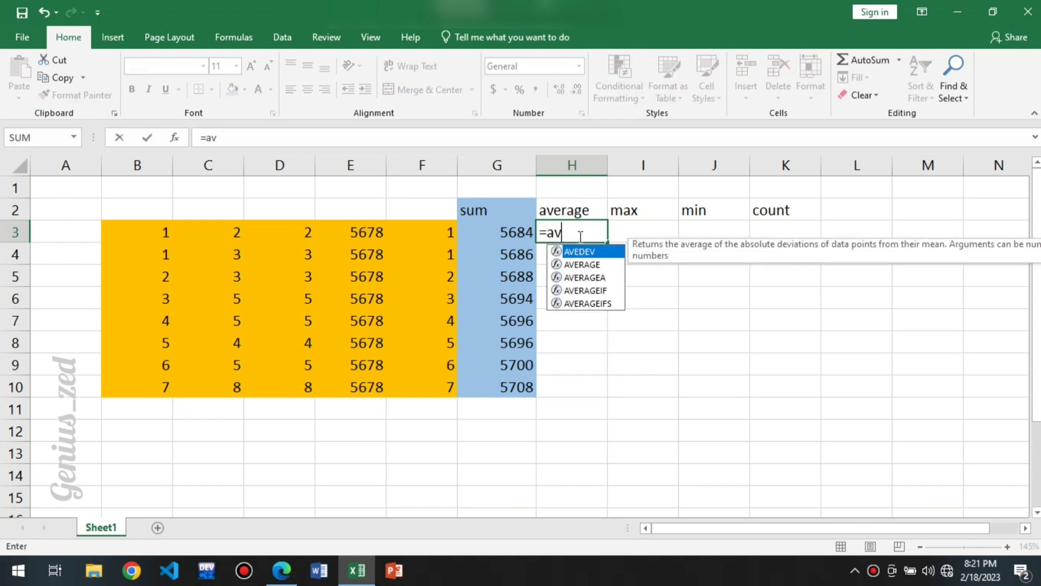
type("erage")
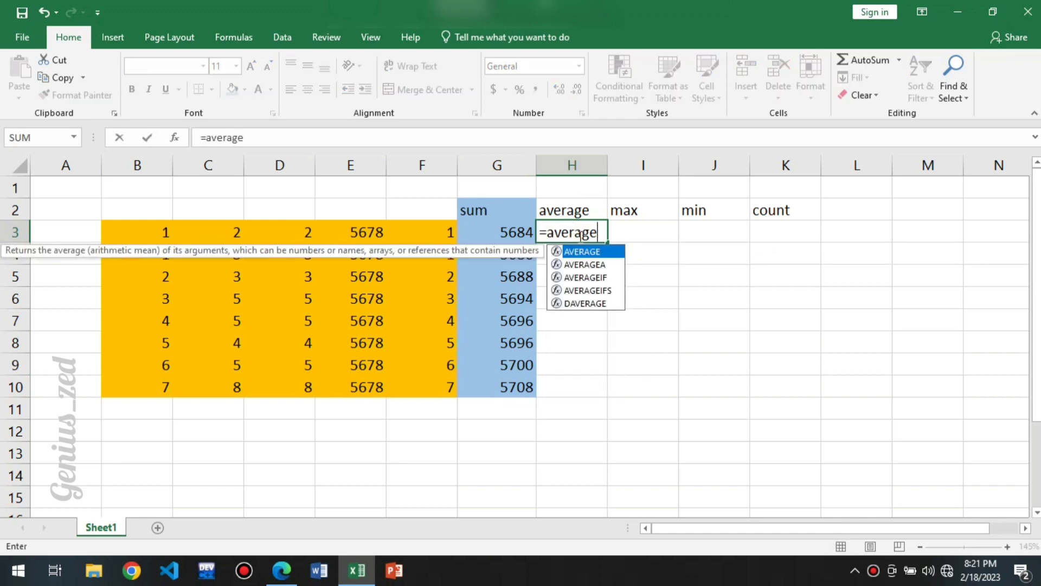
type("(")
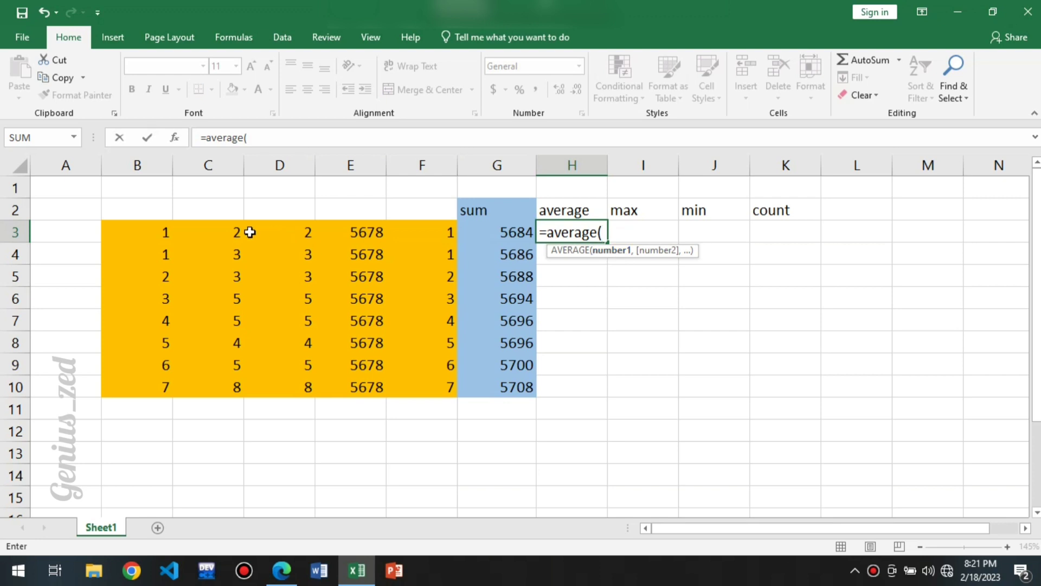
left_click(149, 232)
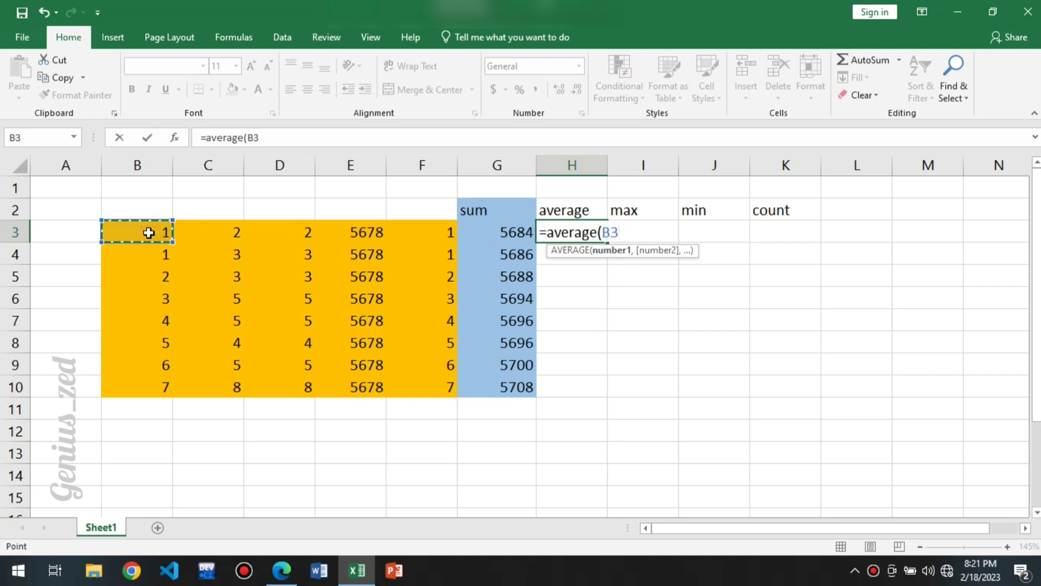
left_click_drag(149, 232, 435, 230)
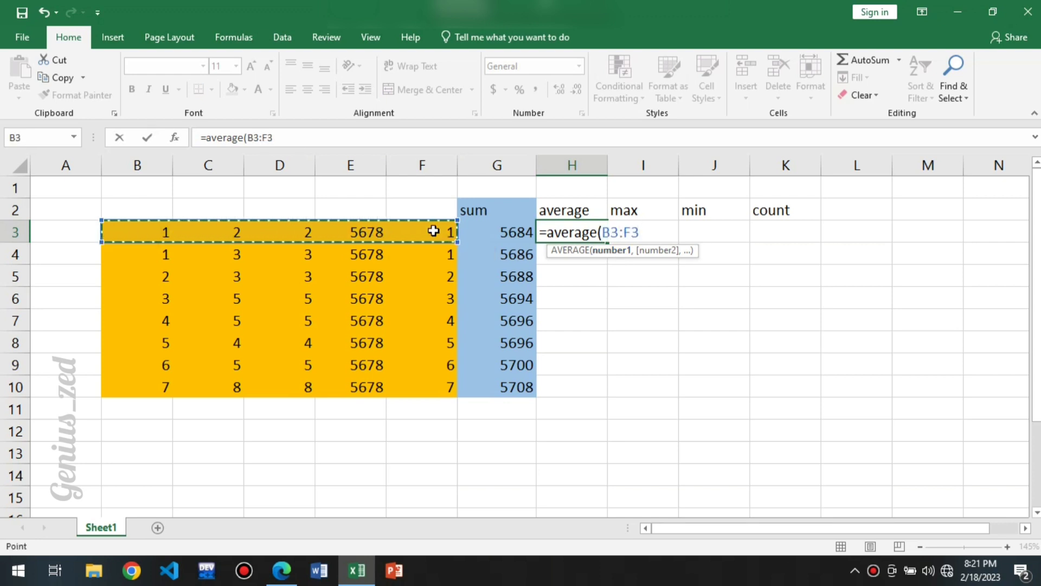
key("Return")
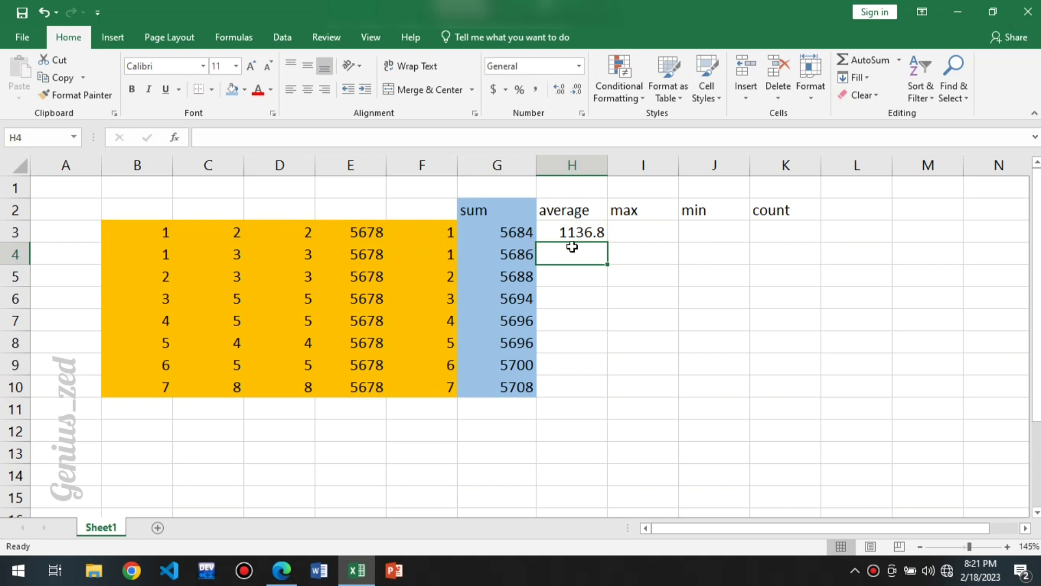
left_click(642, 234)
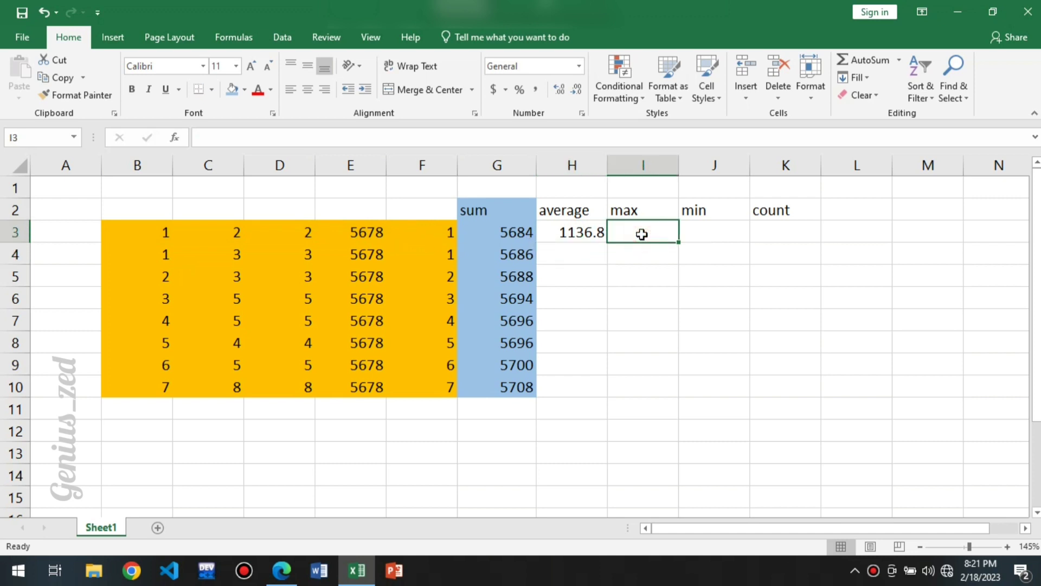
type("=")
key("BackSpace")
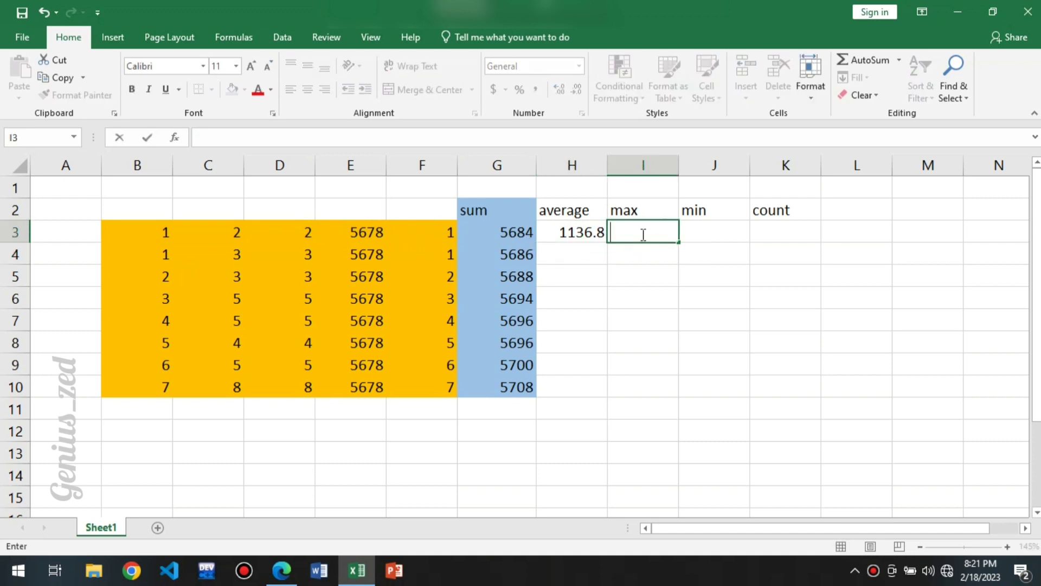
key("Left")
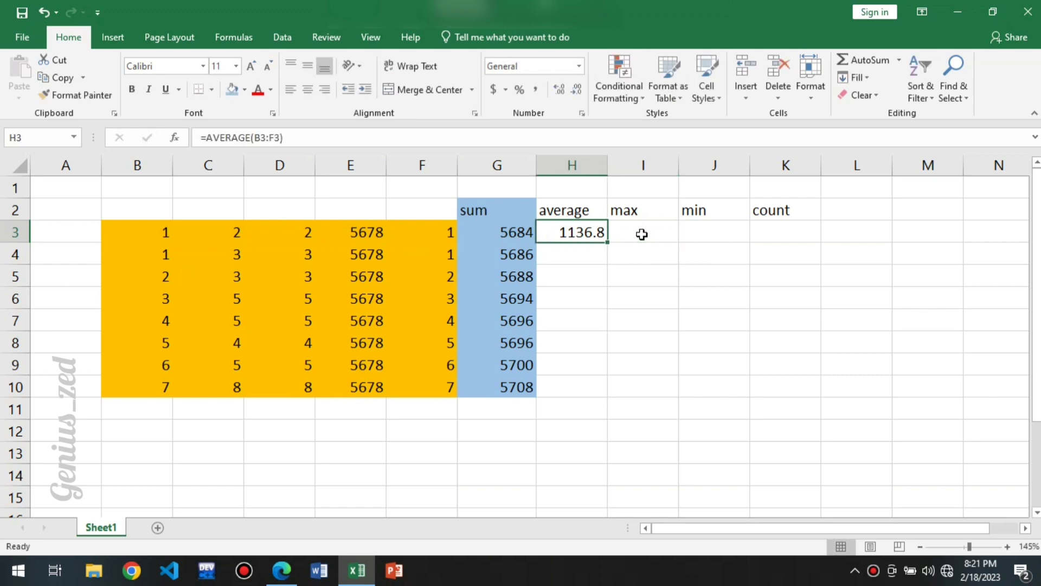
Step: Fill the AVERAGE formula from H3 down through H10
left_click(578, 211)
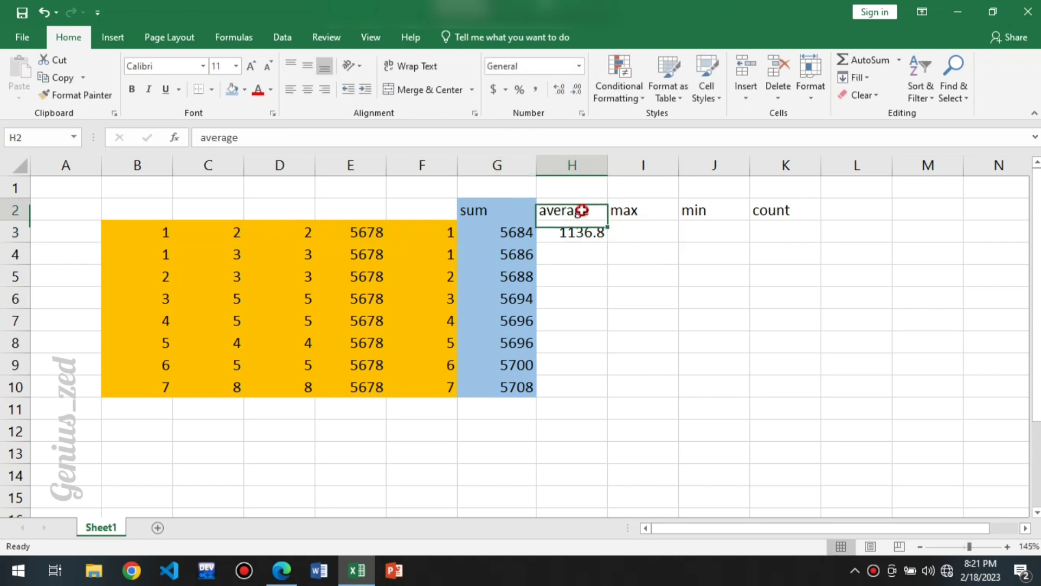
left_click(594, 236)
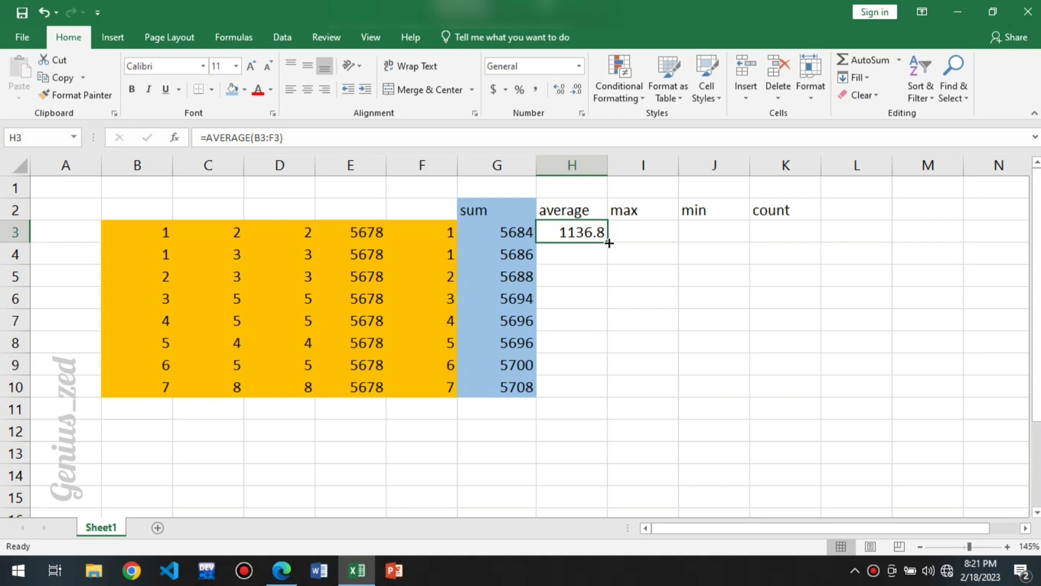
left_click_drag(608, 243, 600, 389)
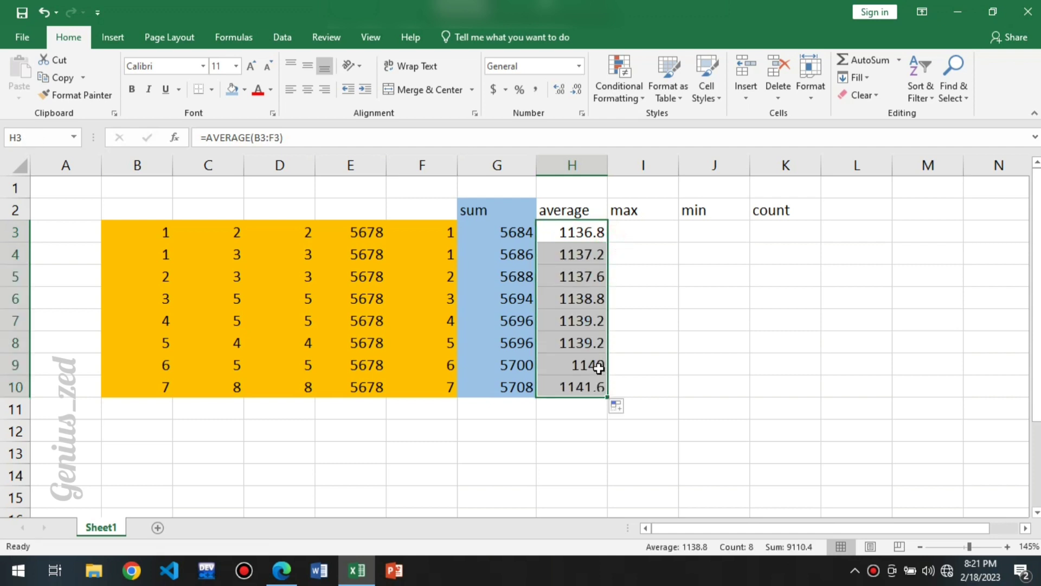
left_click(663, 345)
double_click(580, 211)
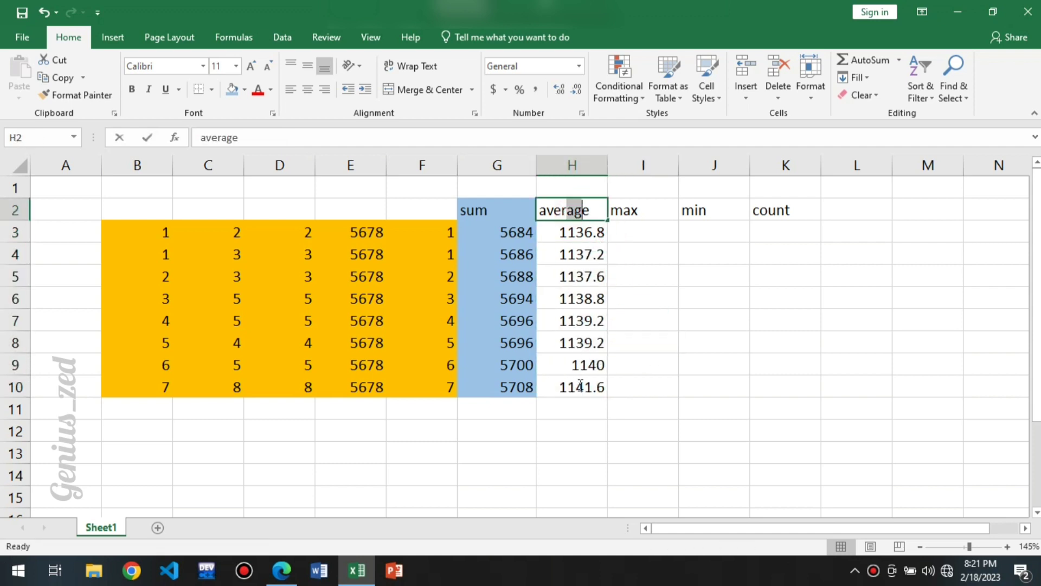
Step: Shade the average column range H2:H10 with a light orange theme fill color
left_click(667, 297)
left_click(643, 276)
left_click_drag(574, 217, 579, 382)
left_click(232, 89)
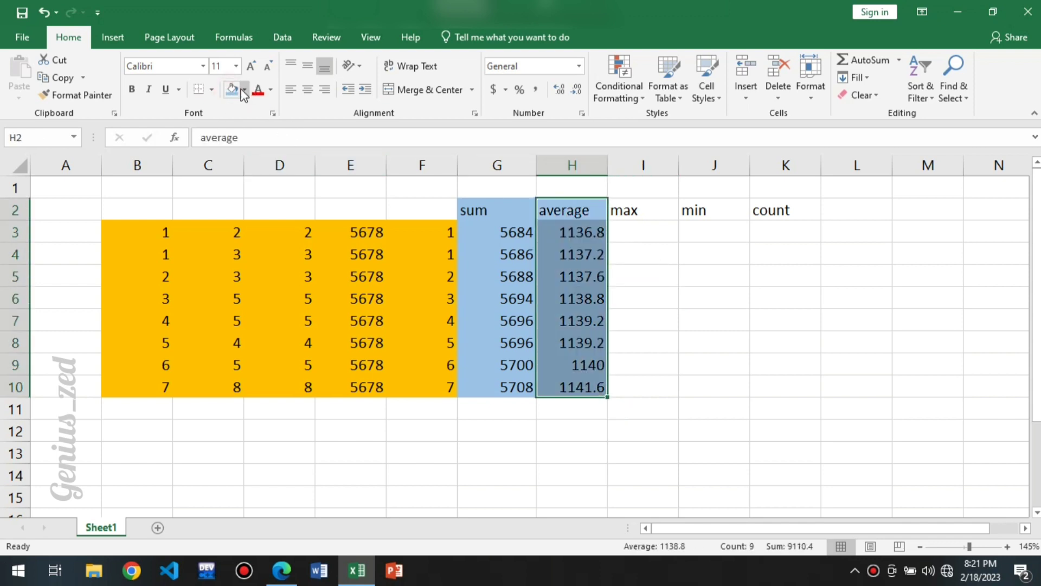
left_click(243, 90)
left_click(298, 158)
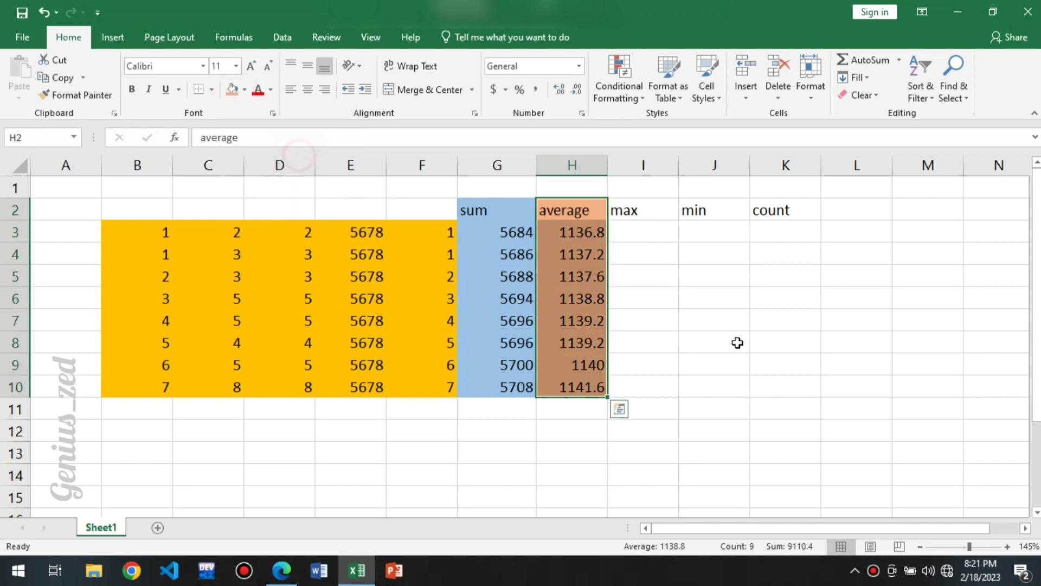
left_click(737, 342)
Step: Enter the formula =MAX(B3:F3) in cell I3 under the max heading
left_click(650, 215)
left_click(651, 230)
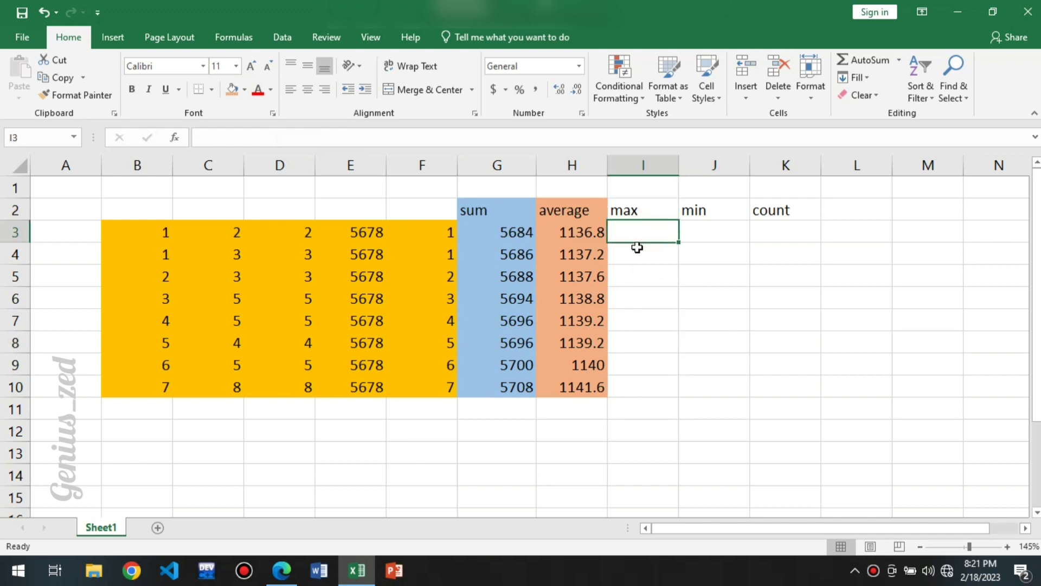
type("=mac")
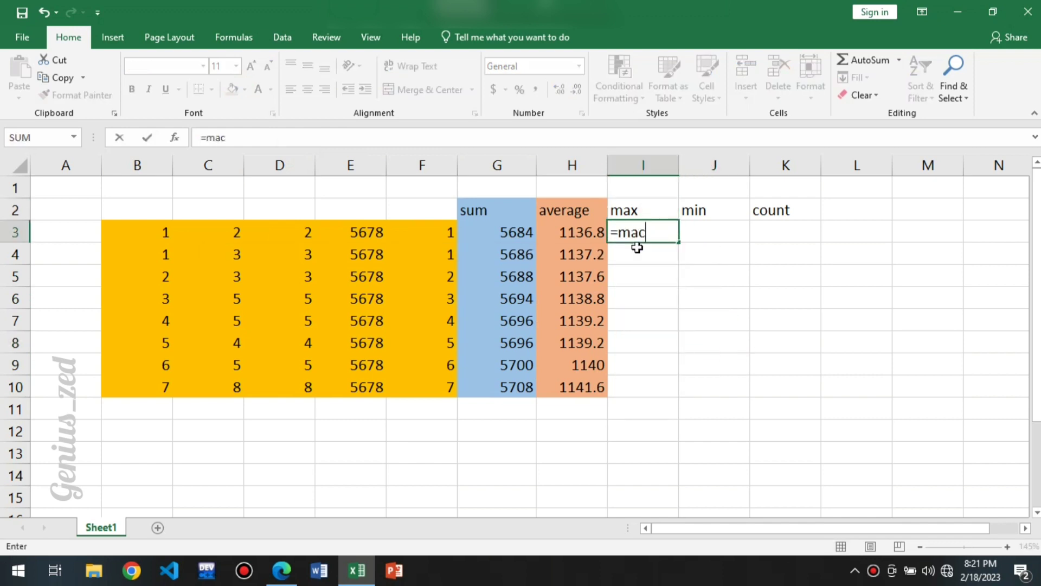
key("BackSpace")
type("x")
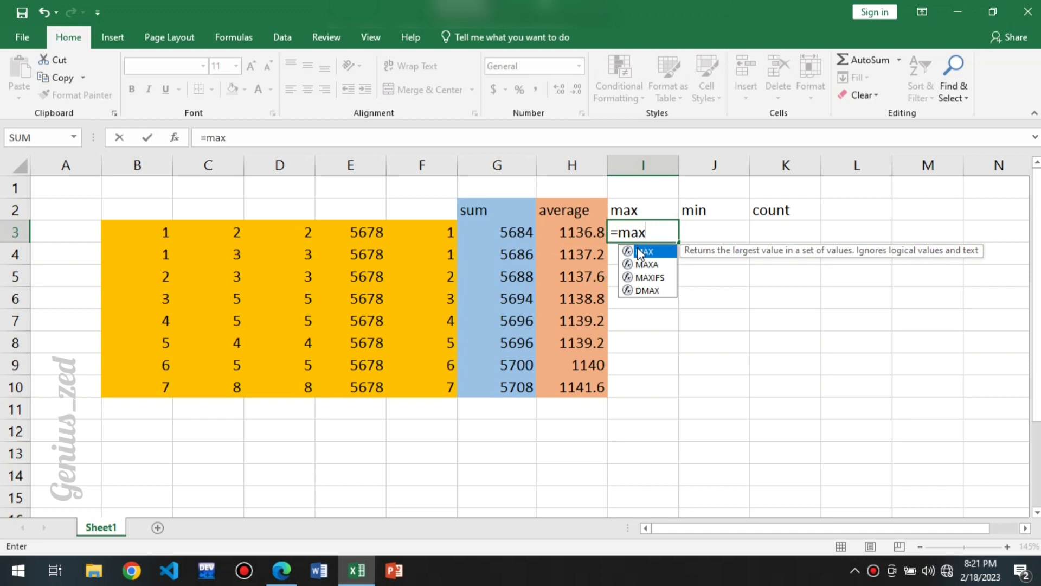
type("(")
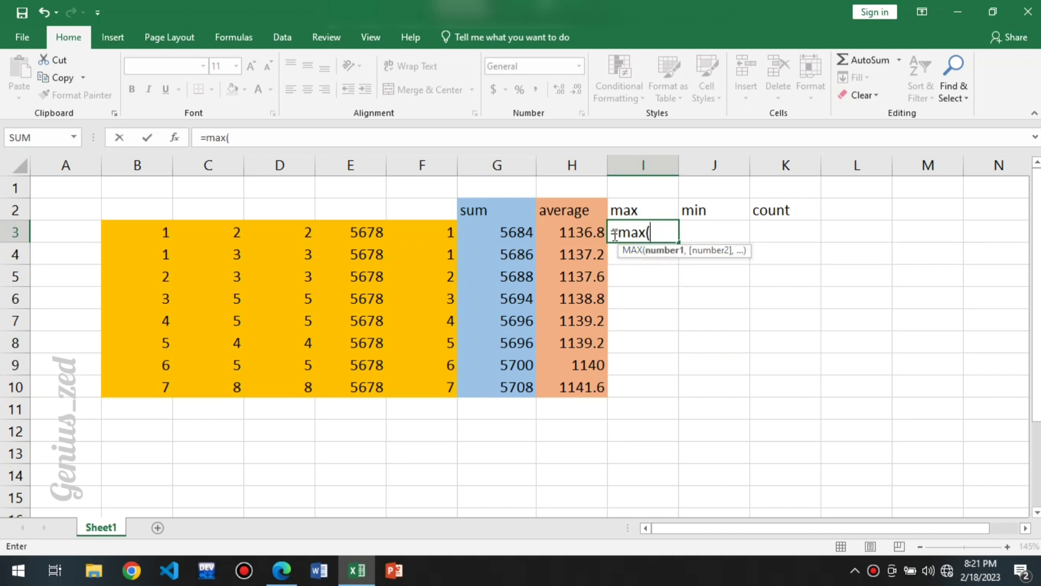
left_click_drag(135, 229, 424, 238)
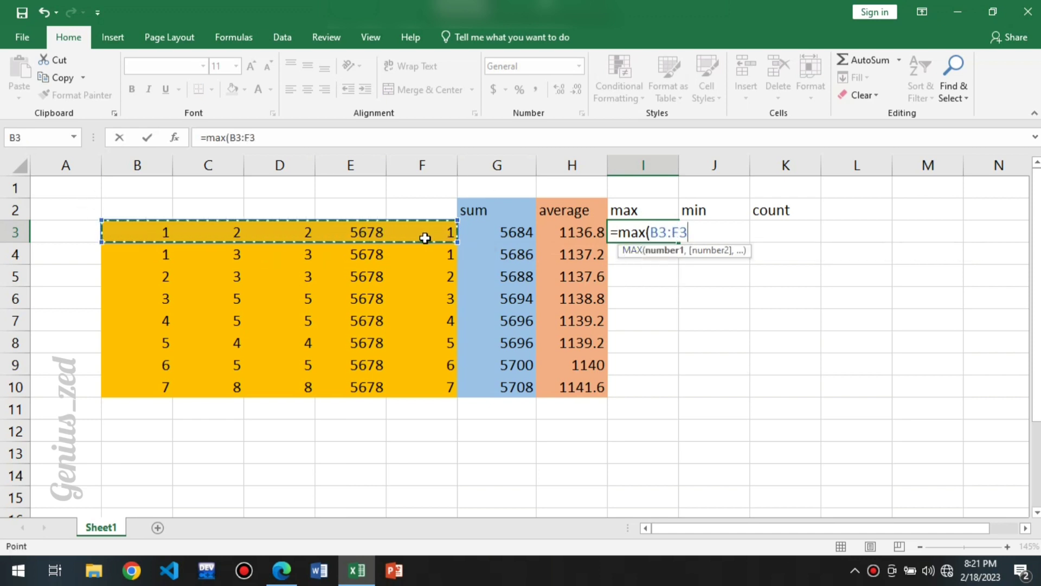
key("Return")
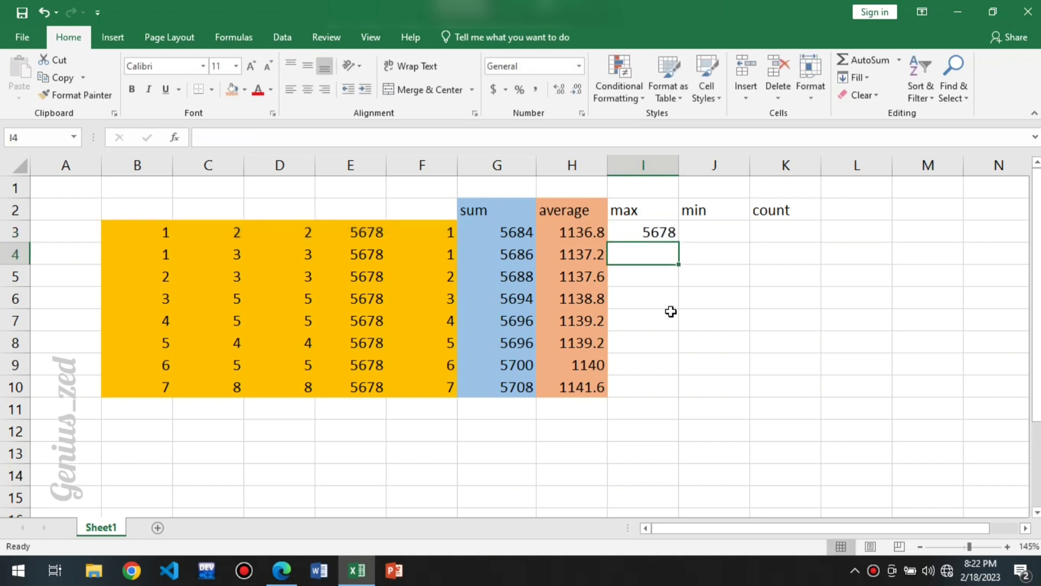
Step: Fill the MAX formula from I3 down through I10
left_click(664, 234)
left_click_drag(679, 244, 668, 393)
left_click(727, 328)
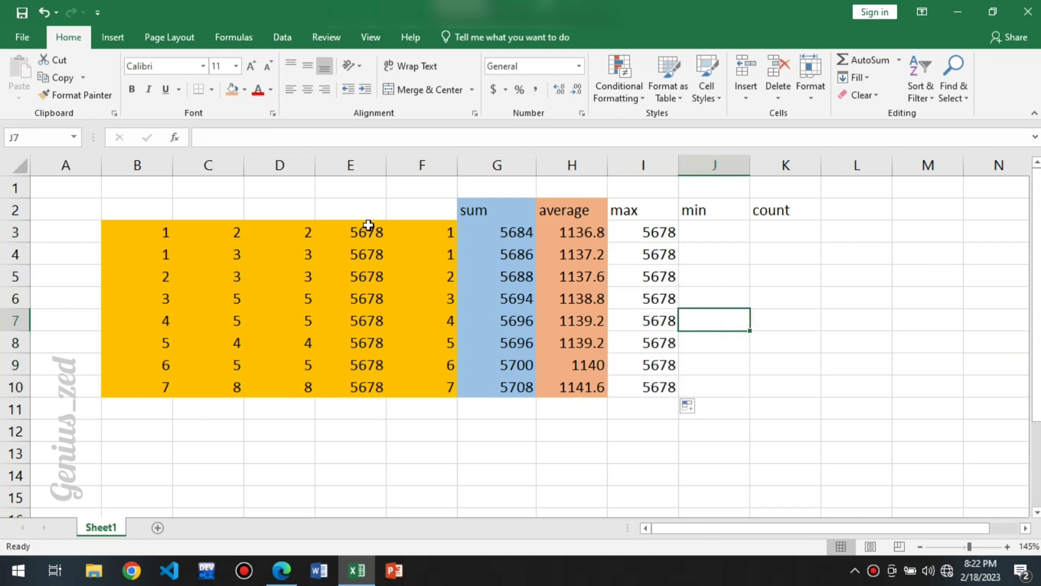
Step: Shade the max column range I2:I10 with a medium gray theme fill color
left_click(651, 209)
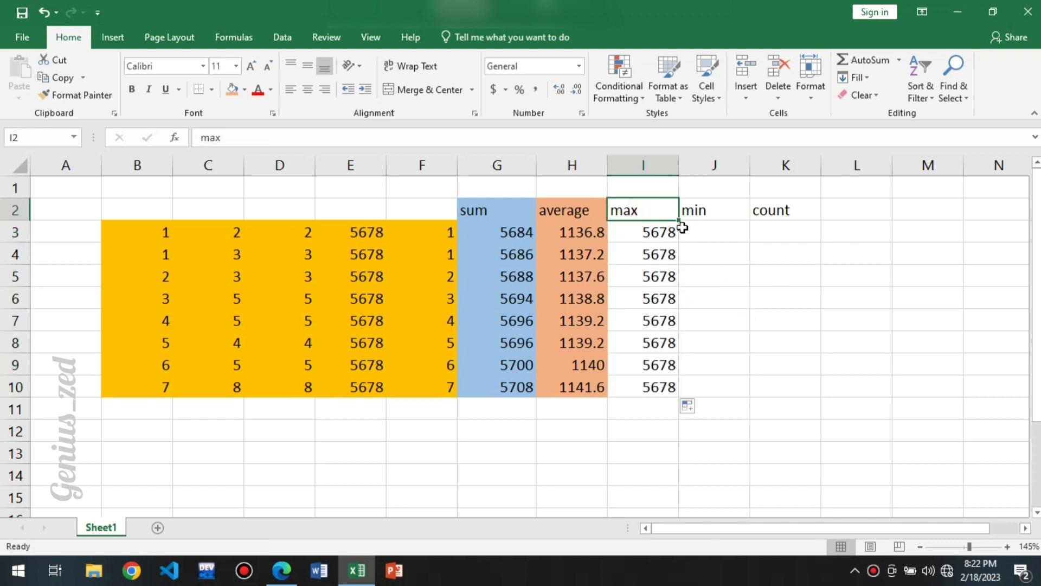
left_click_drag(653, 209, 656, 378)
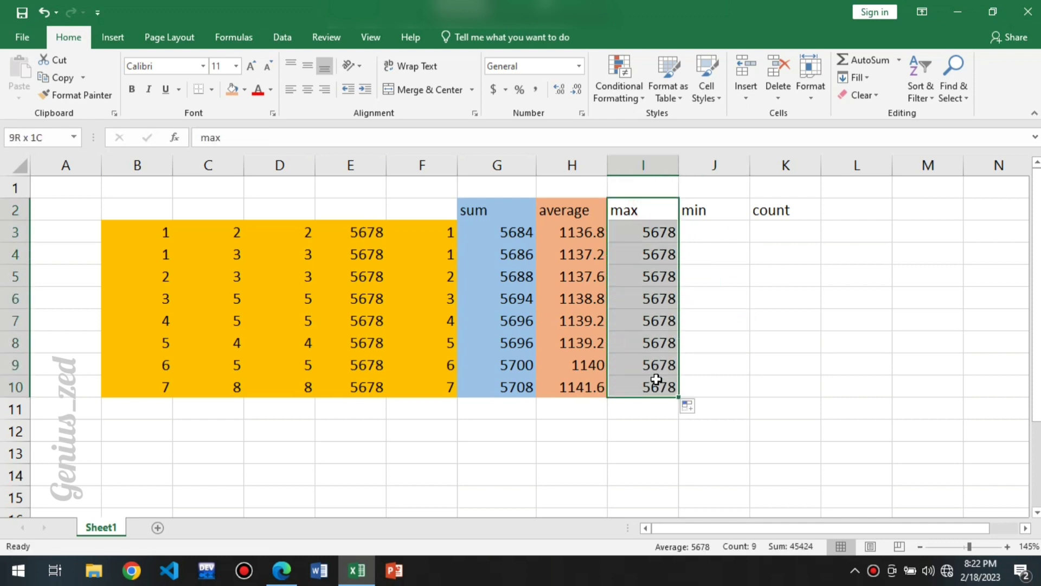
left_click(245, 90)
left_click(257, 148)
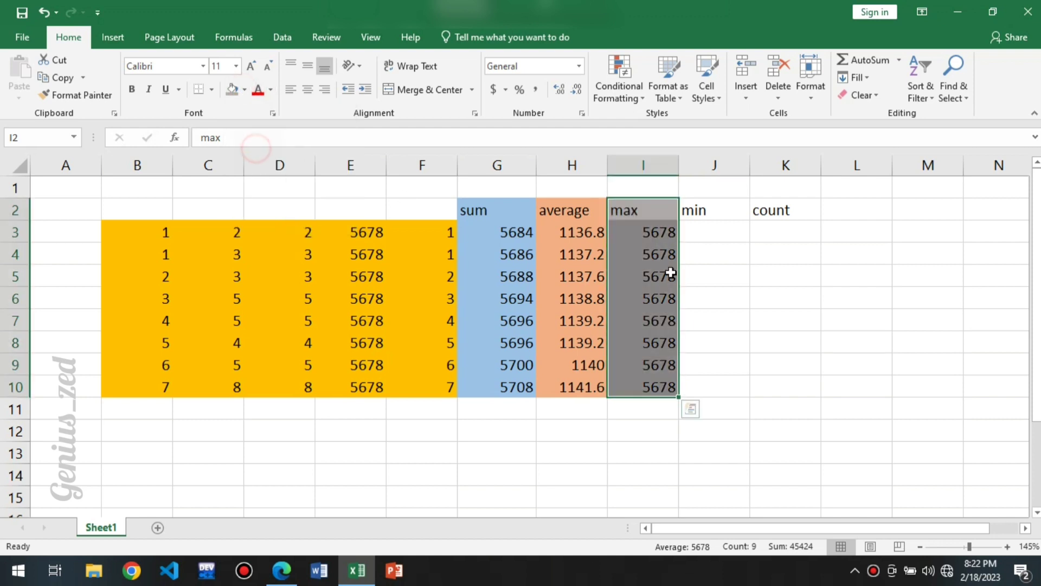
left_click(699, 255)
Step: Enter the formula =MIN(B3:F3) in cell J3 under the min heading
left_click(706, 210)
left_click(704, 236)
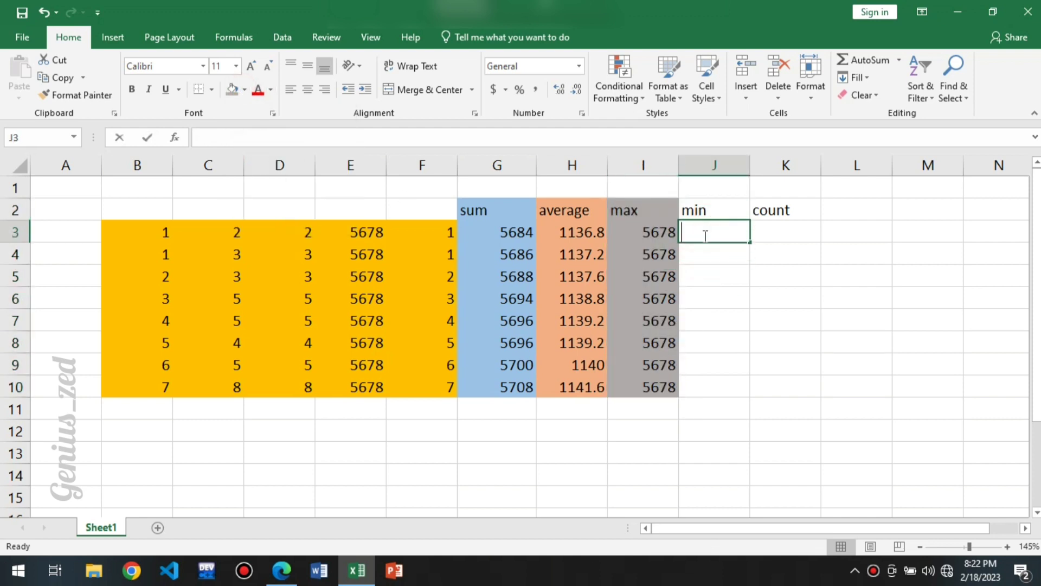
type("=min")
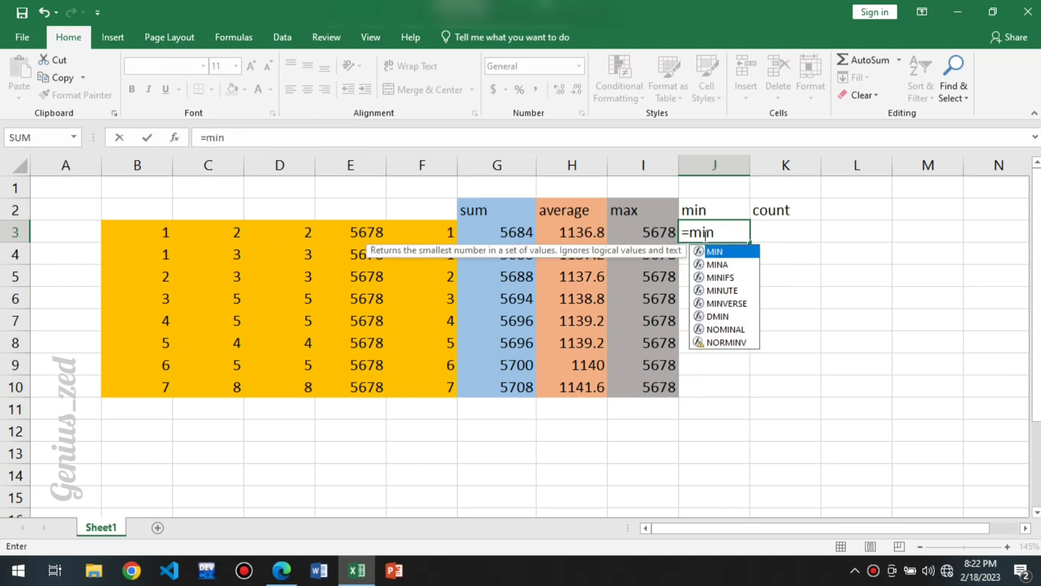
type("(")
left_click_drag(168, 232, 419, 237)
key("Return")
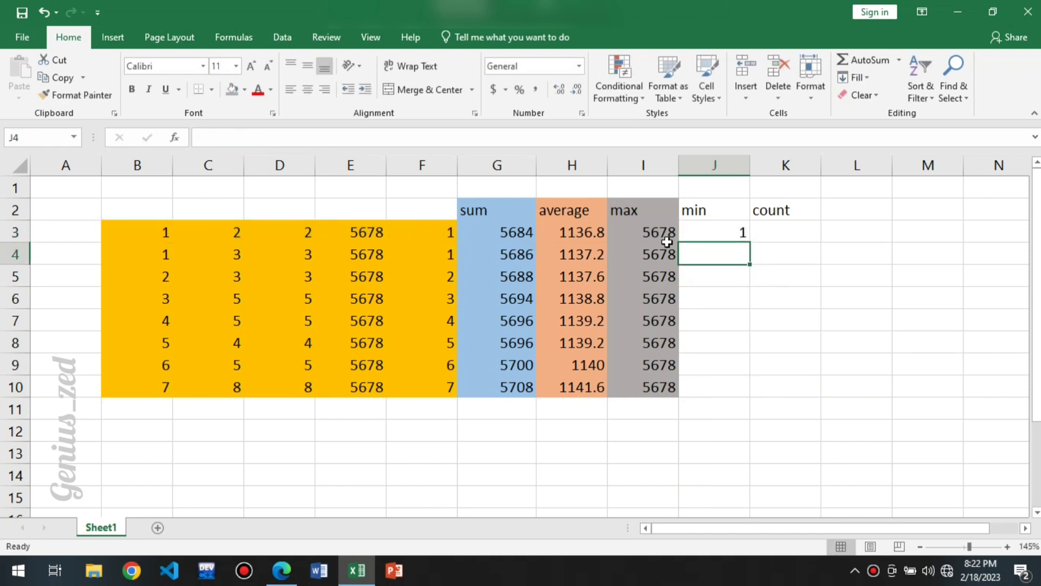
Step: Fill the MIN formula from J3 down through J10
left_click(732, 220)
left_click(737, 232)
left_click_drag(750, 243, 748, 398)
Step: Shade the min column range J2:J10 with a light gray theme fill color
left_click(723, 212)
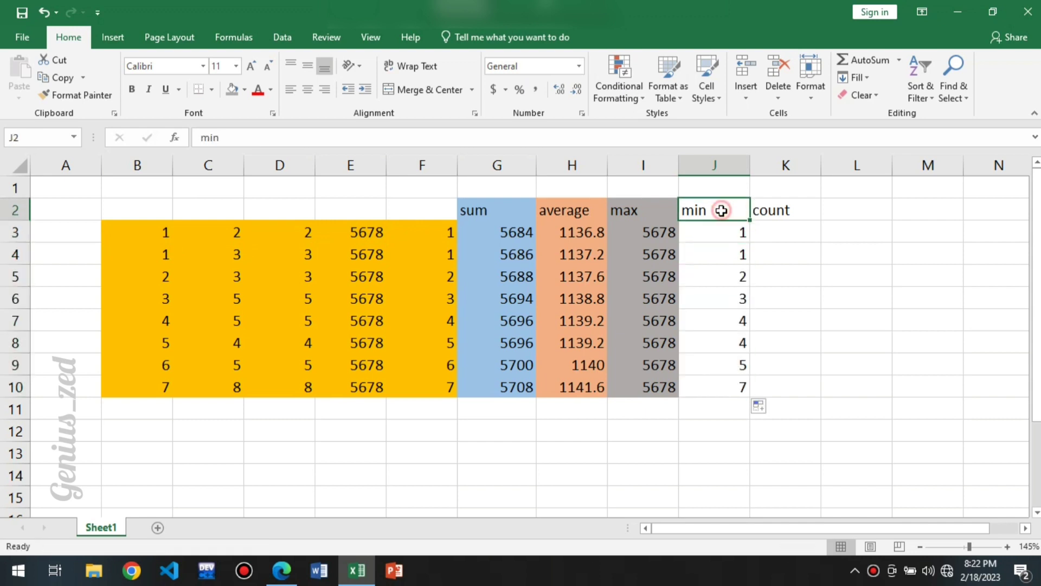
left_click(789, 239)
left_click_drag(710, 210, 716, 388)
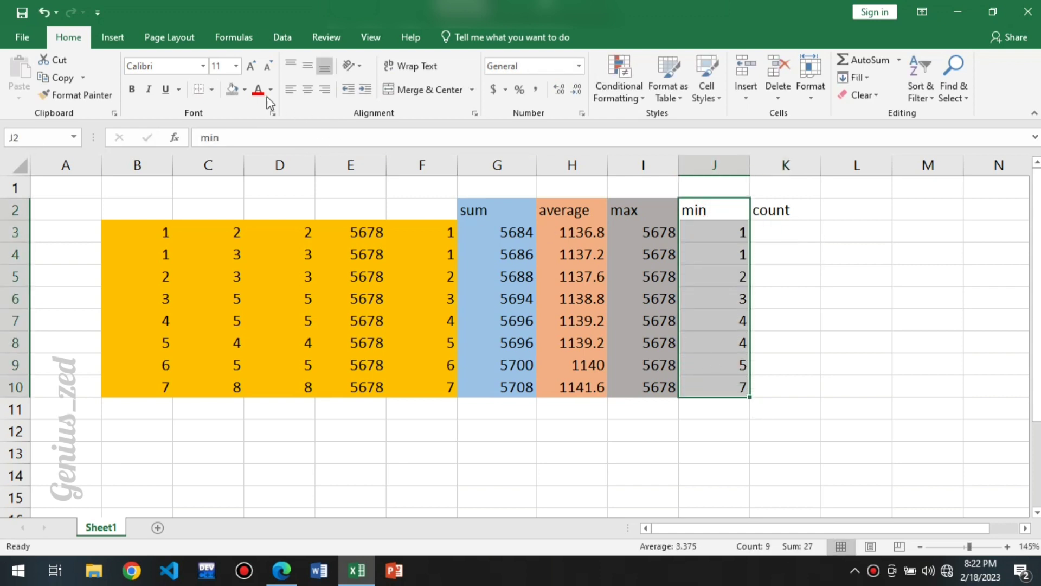
left_click(232, 91)
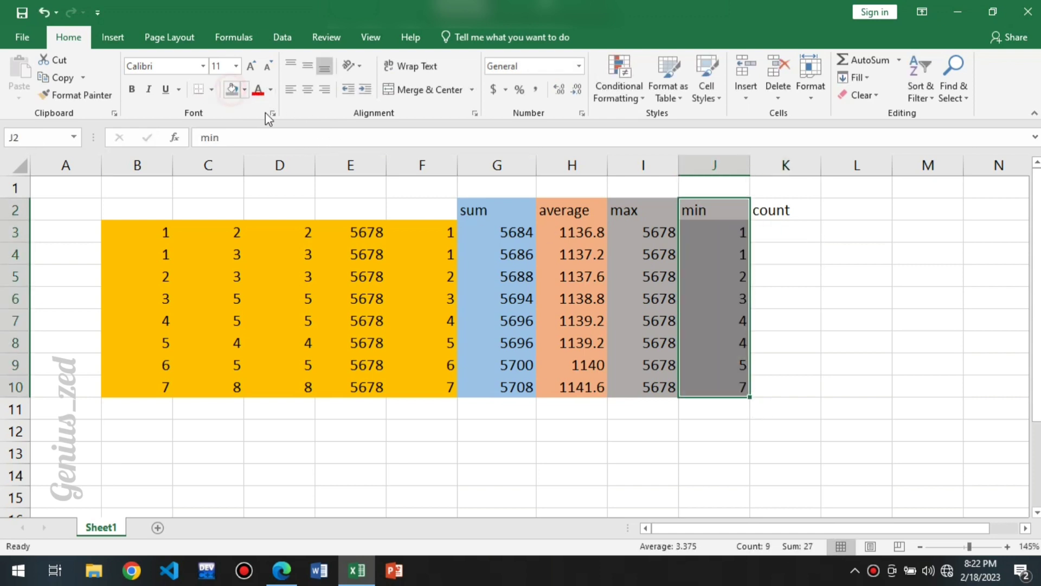
left_click(243, 91)
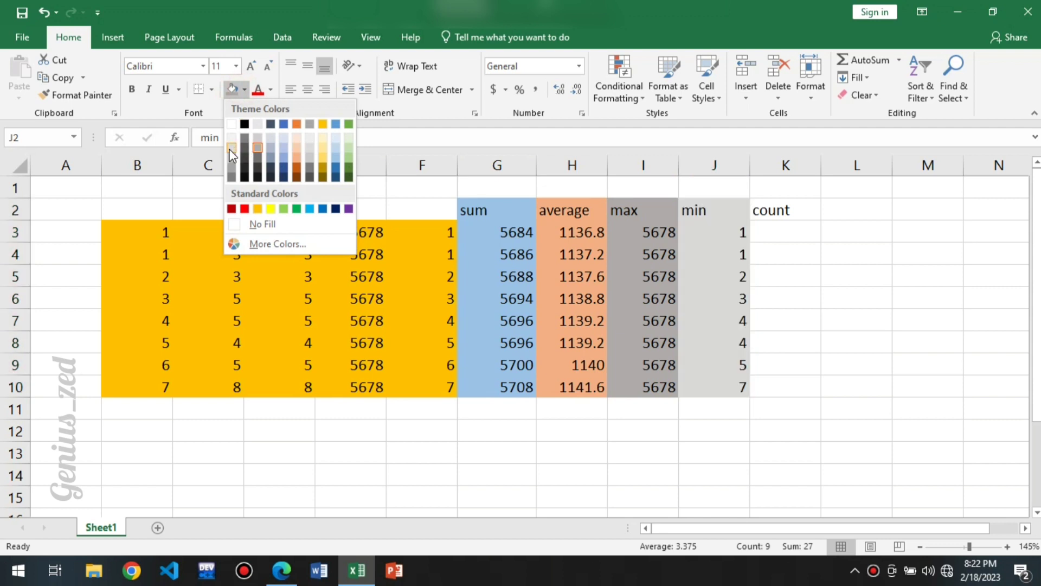
left_click(232, 147)
left_click(864, 319)
Step: Enter the formula =COUNT(B3:F3) in cell K3 under the count heading
left_click(787, 218)
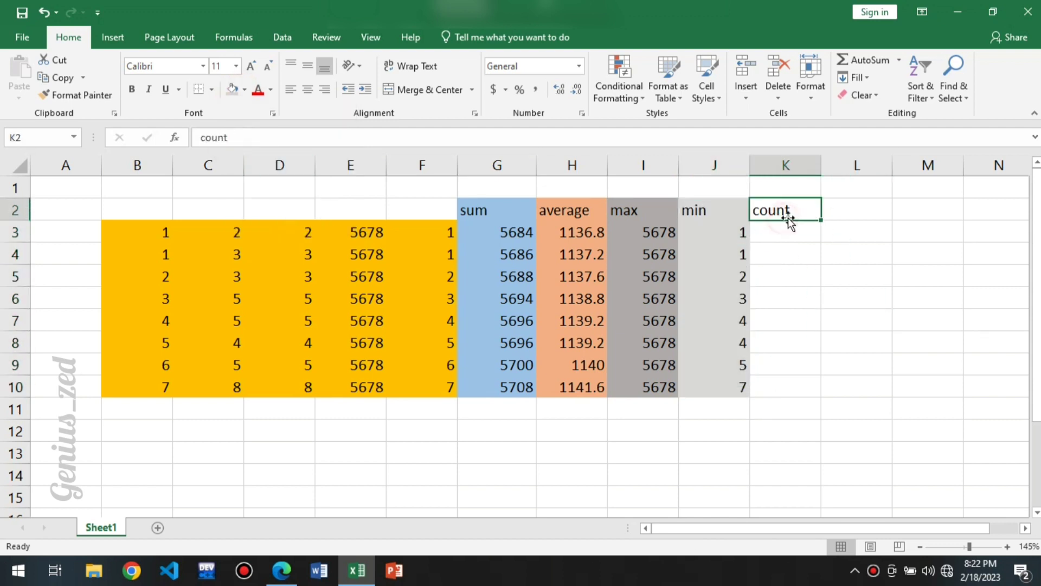
left_click(771, 237)
type("=co")
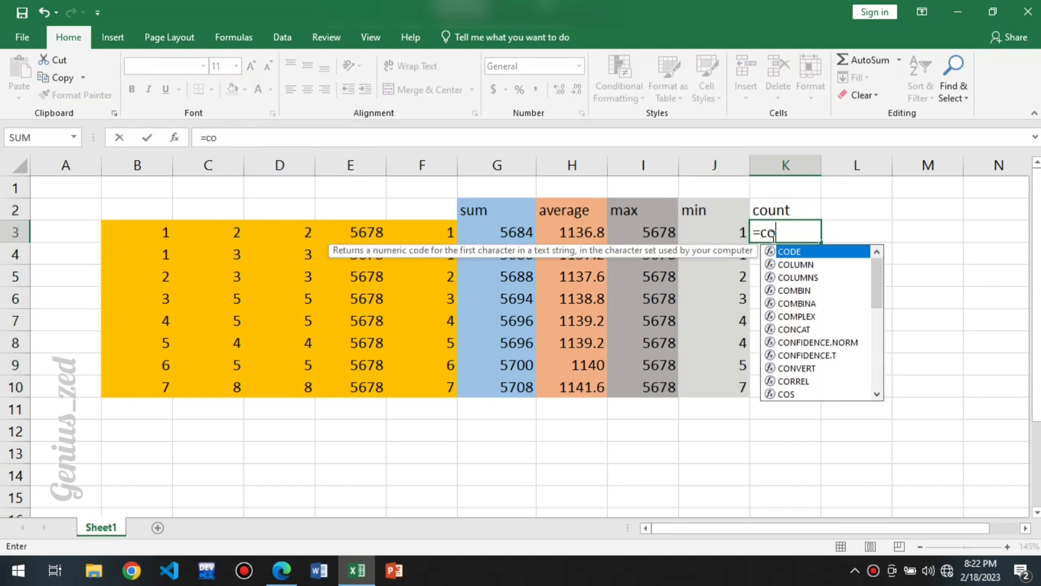
type("unt(")
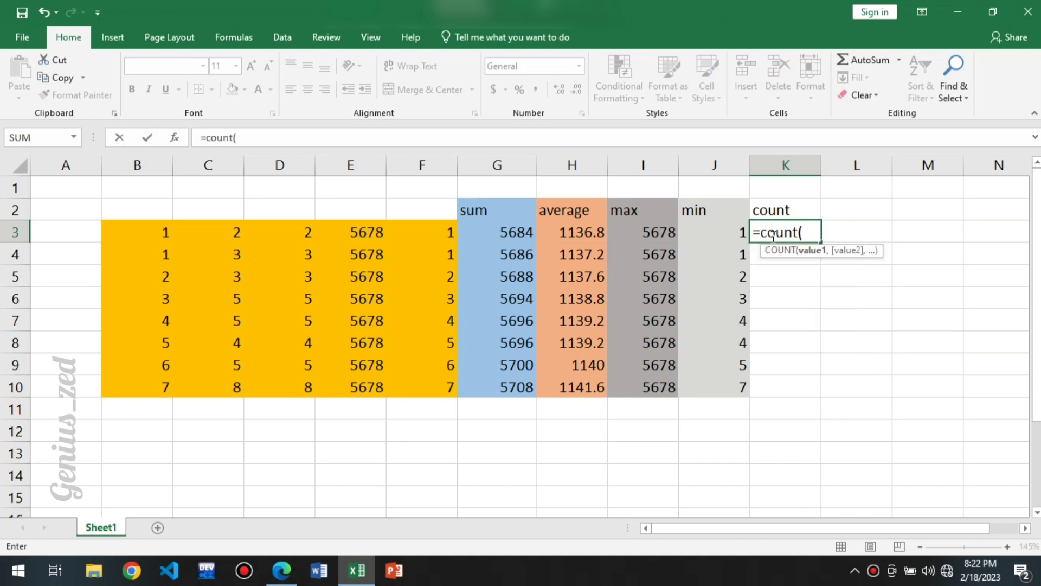
left_click_drag(164, 232, 439, 235)
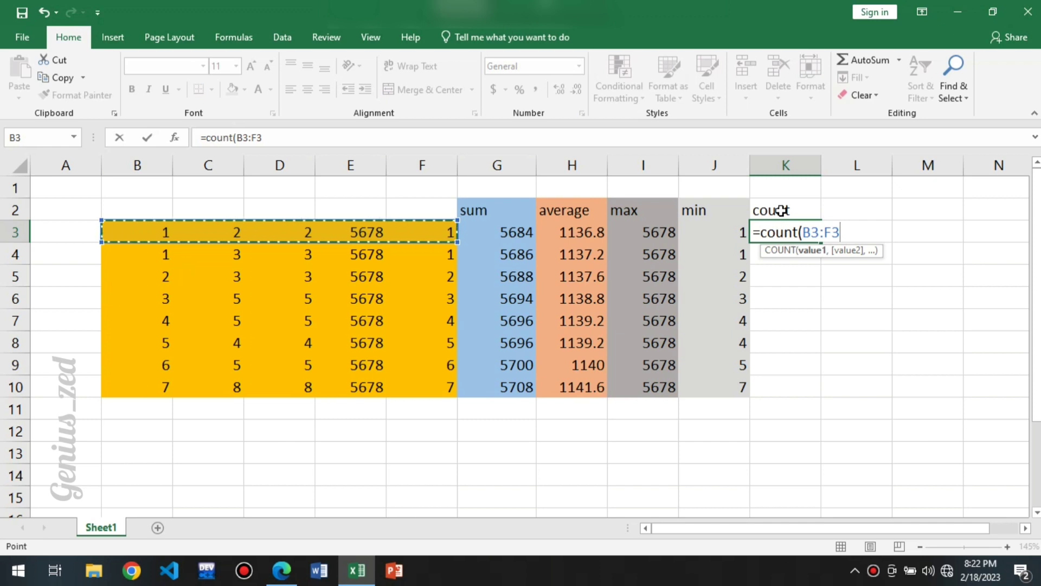
key("Return")
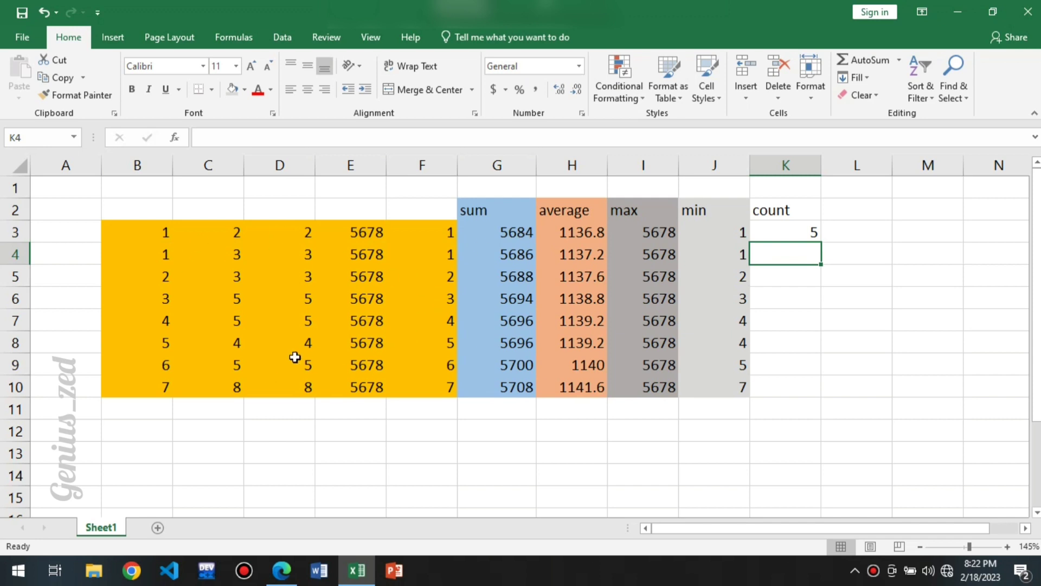
Step: Examine the row 3 max, min and count results against the individual values in B3:F3
left_click(657, 239)
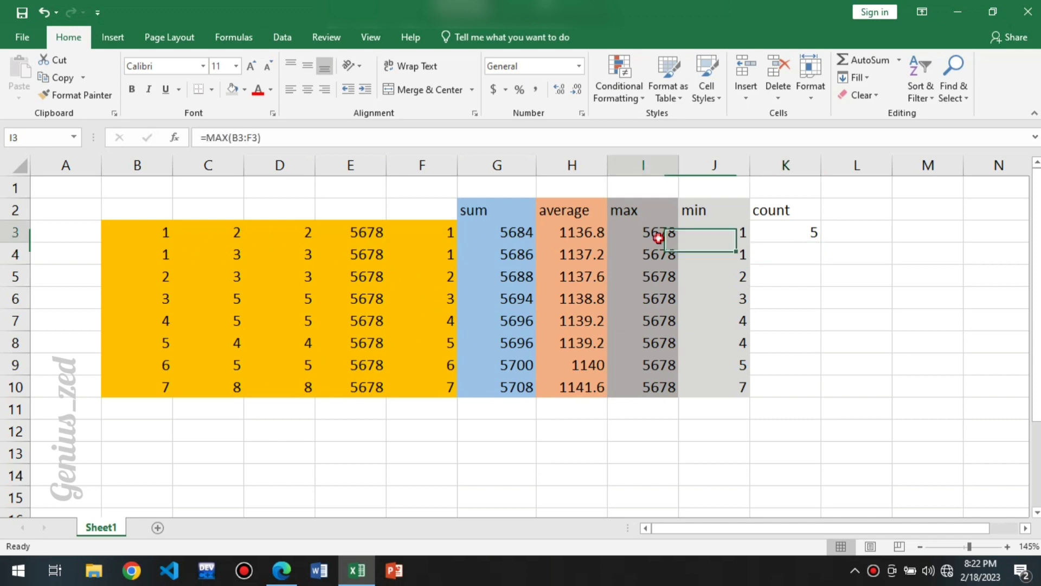
left_click(366, 260)
left_click(721, 233)
left_click(165, 233)
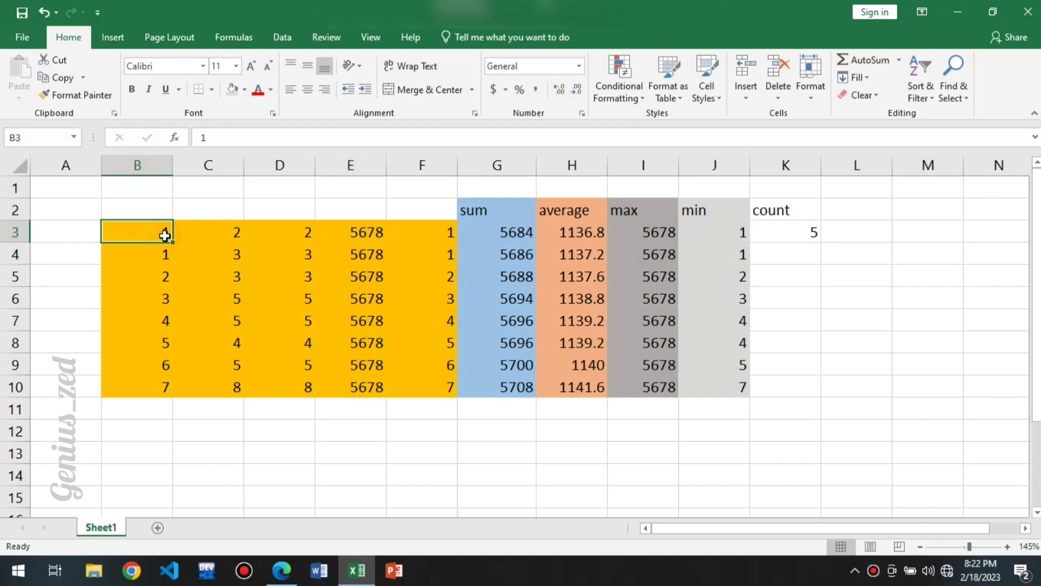
left_click(808, 227)
left_click(442, 257)
left_click(434, 236)
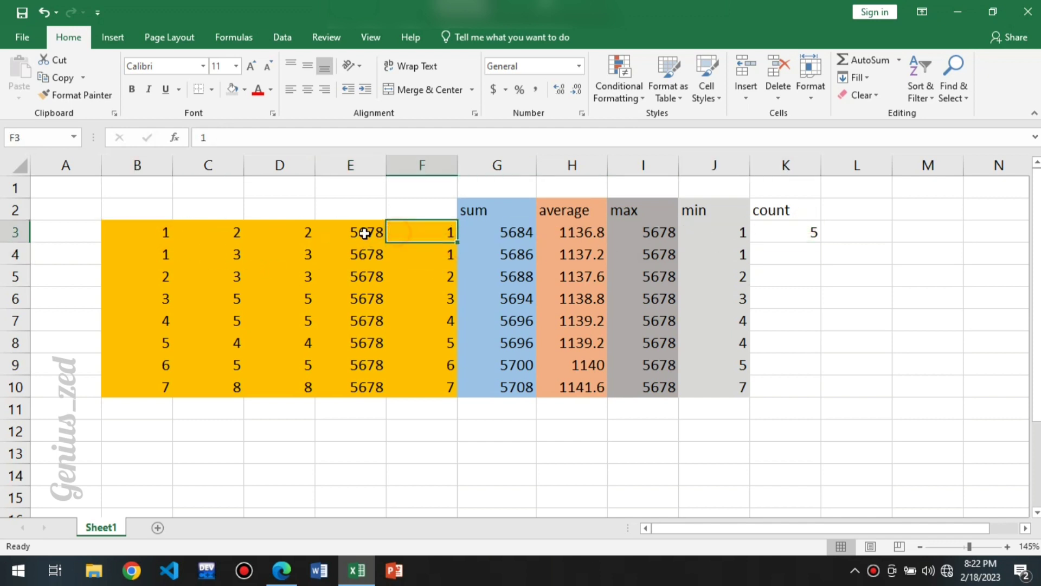
left_click(361, 233)
left_click(266, 239)
left_click(146, 234)
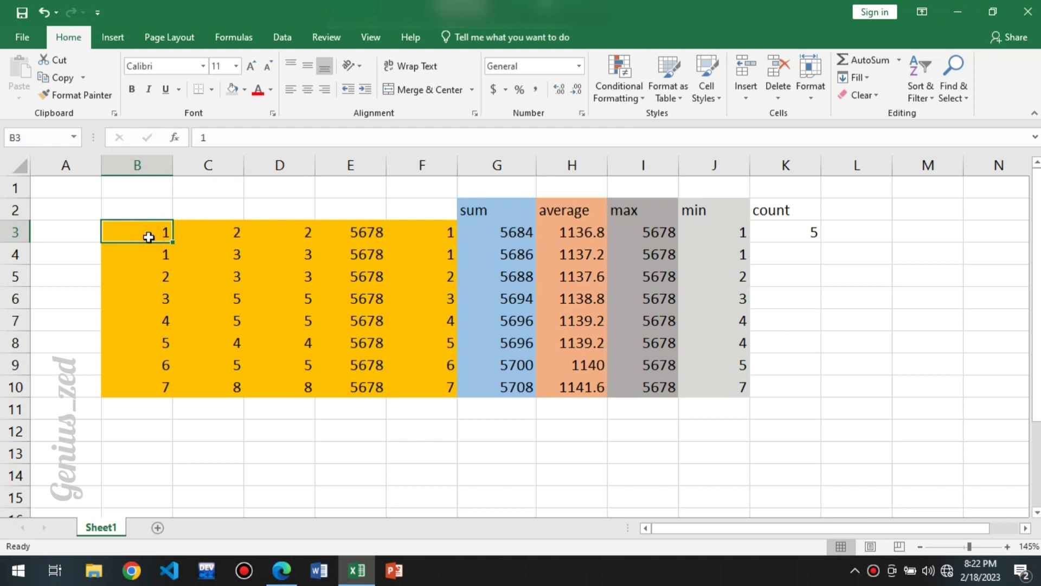
left_click(227, 234)
left_click(287, 234)
left_click(353, 235)
left_click(434, 234)
left_click(333, 276)
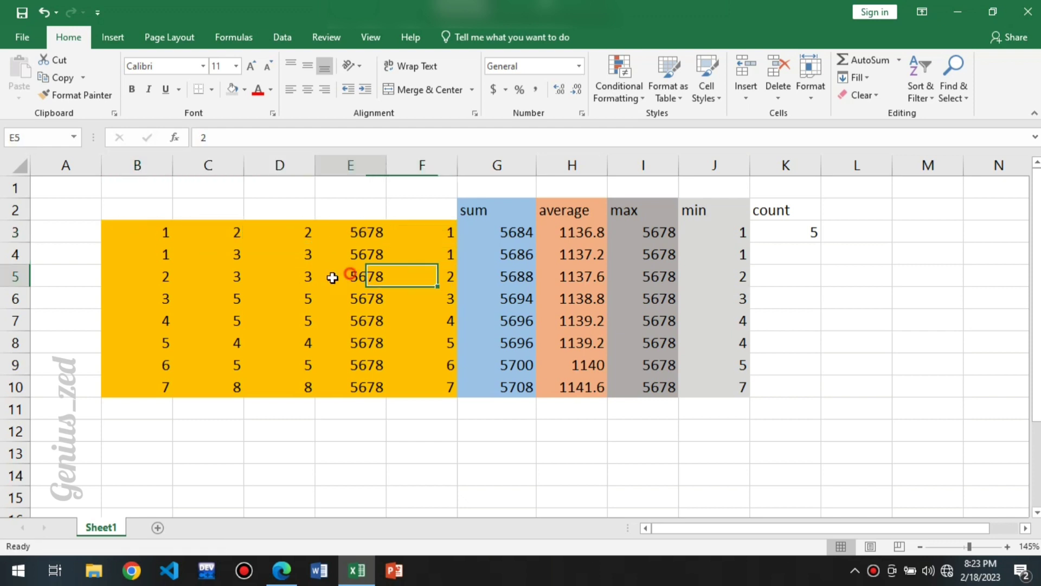
left_click(144, 302)
left_click(354, 371)
left_click(789, 246)
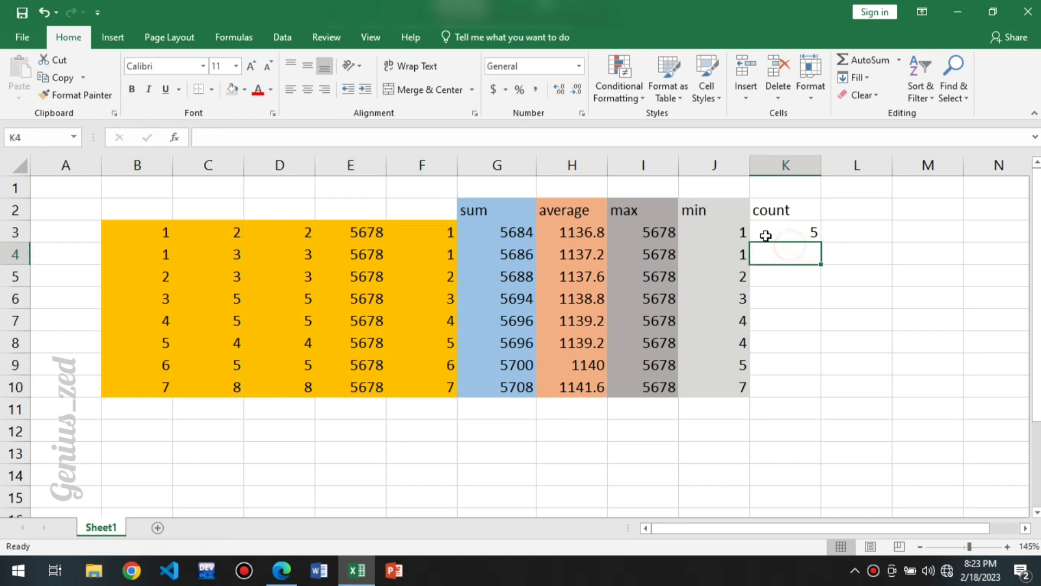
Step: Fill the COUNT formula from K3 down through K10
left_click(757, 232)
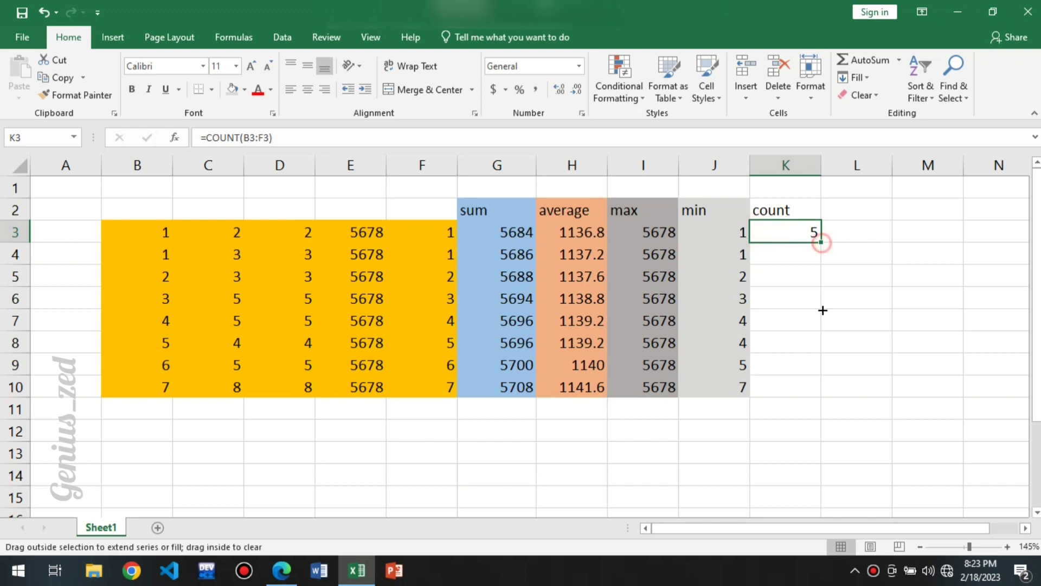
left_click_drag(822, 241, 821, 396)
left_click(876, 309)
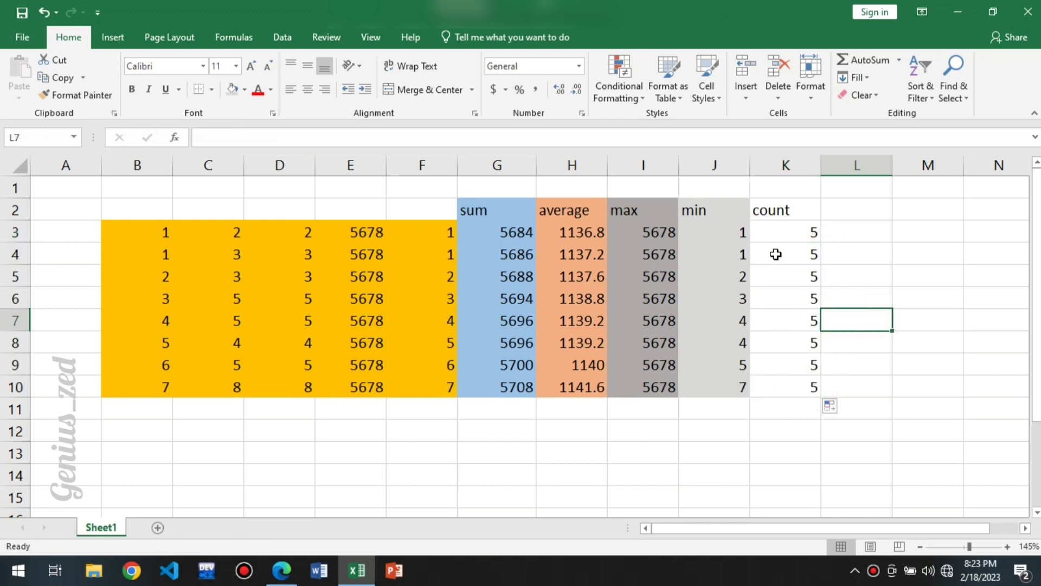
Step: Shade the count column range K2:K10 with a pale orange theme fill color
left_click_drag(791, 211, 794, 392)
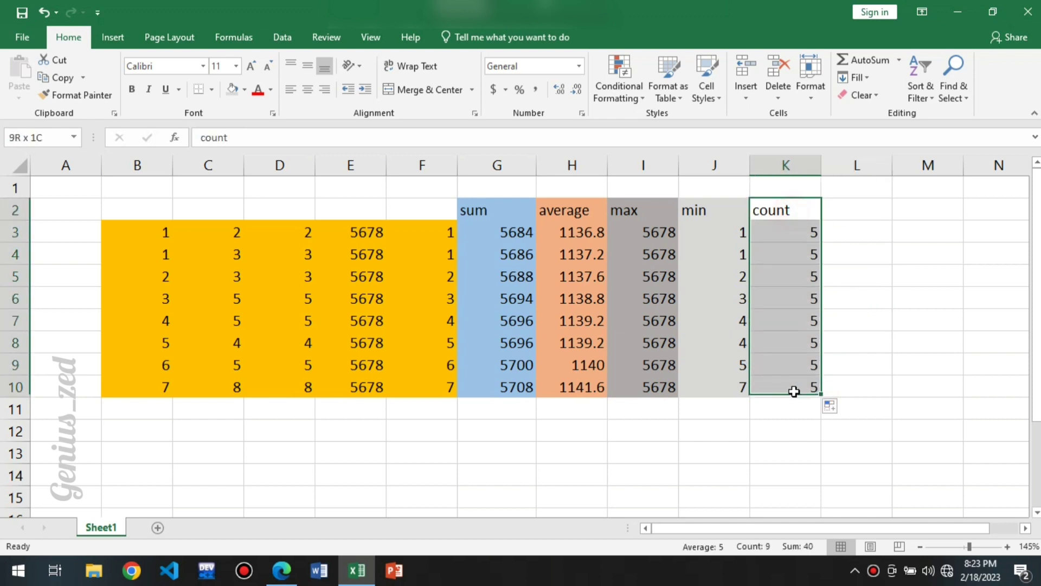
left_click(248, 94)
left_click(292, 150)
left_click(484, 304)
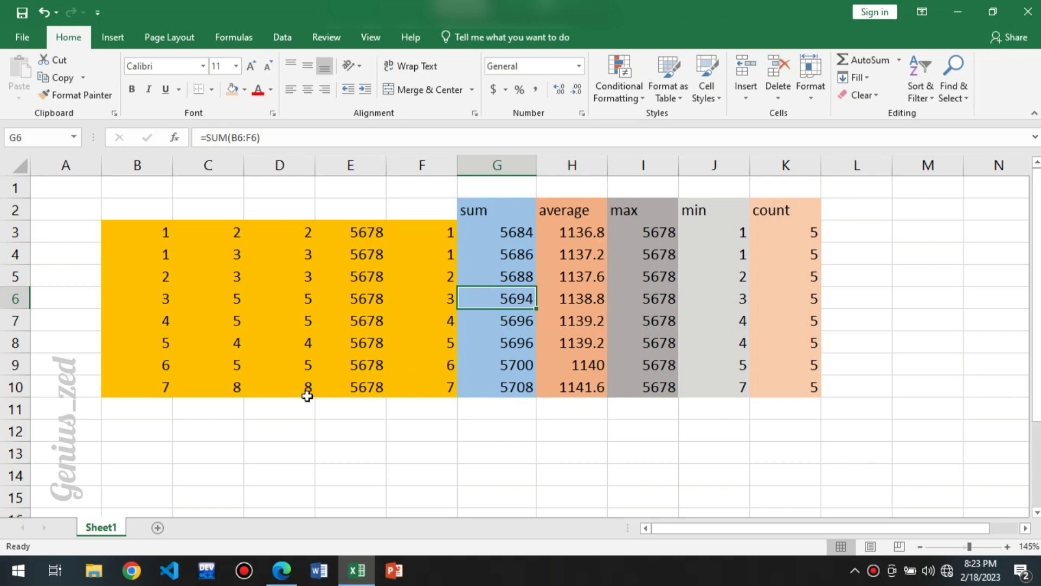
Step: Switch to the CS101 handout PDF in Edge to review the Calculate with Functions section
scroll(367, 399, "down", 1)
left_click(282, 570)
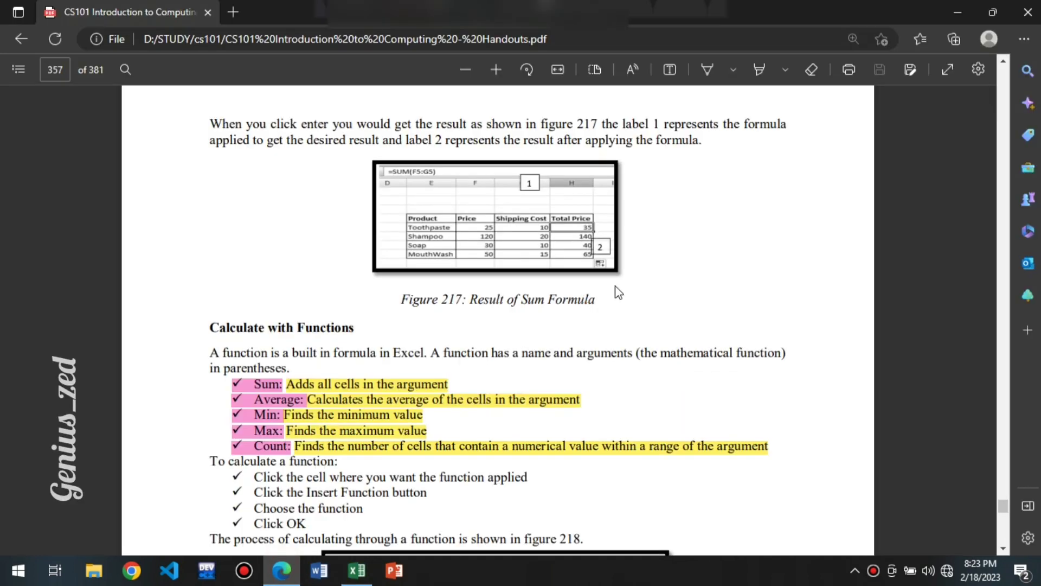
Step: Review the handout's Excel application scenarios in Modules 222 and 223, looking ahead as far as the MS Access introduction in Module 225
scroll(615, 286, "down", 15)
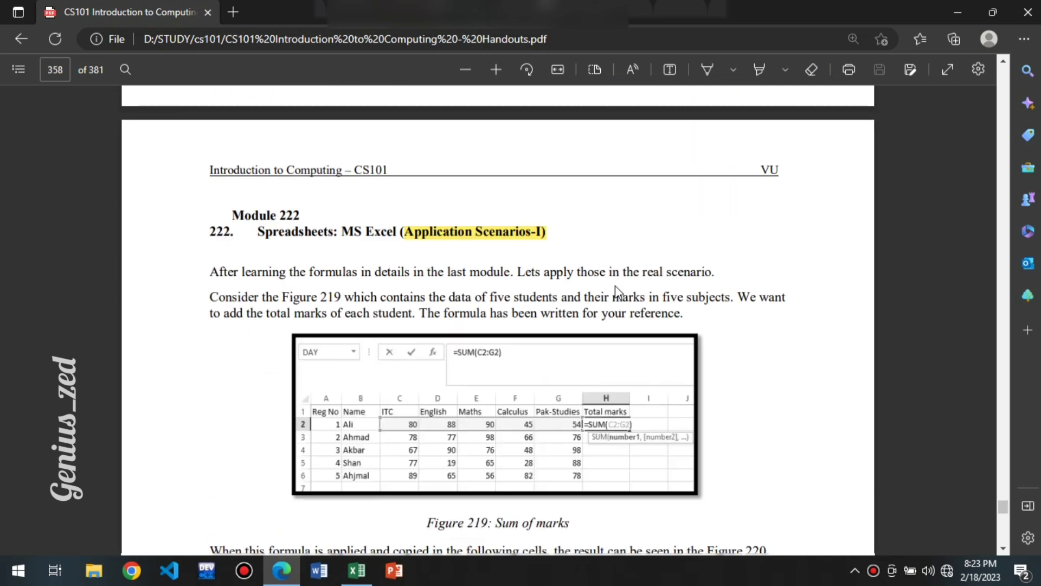
scroll(615, 285, "down", 4)
scroll(617, 290, "up", 7)
scroll(617, 292, "up", 2)
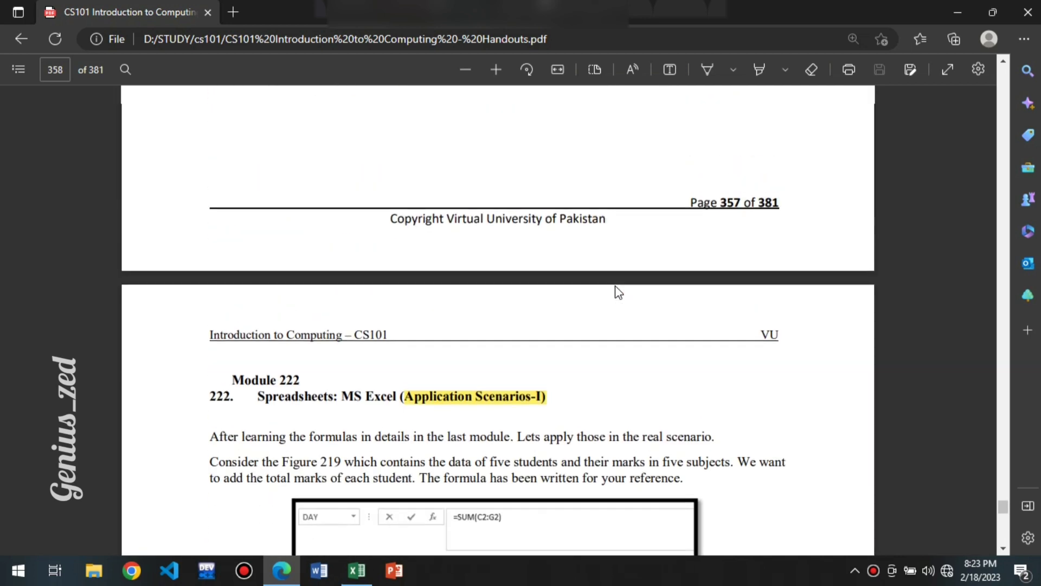
scroll(618, 291, "down", 10)
scroll(618, 291, "down", 12)
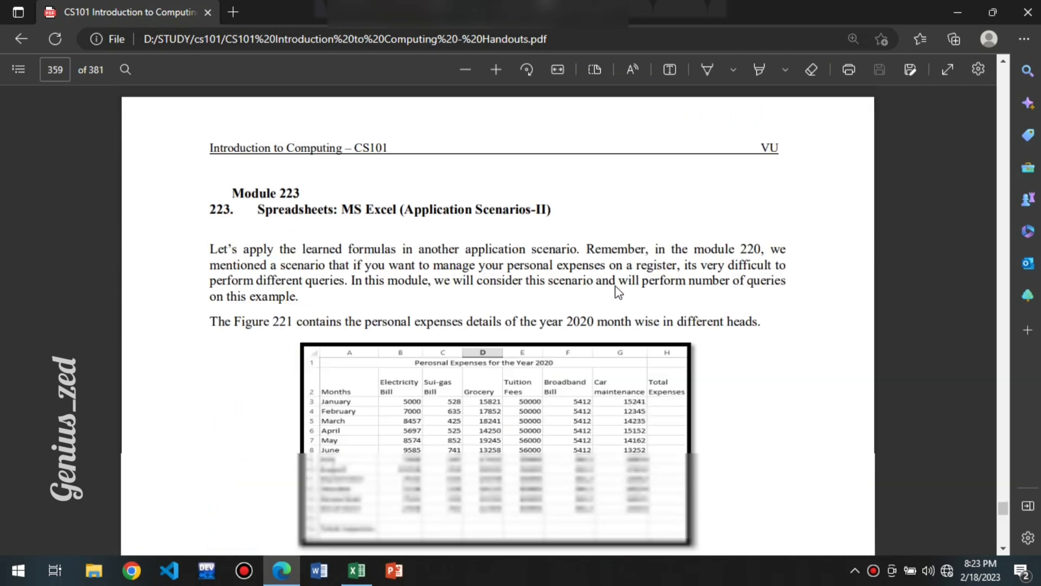
scroll(778, 272, "down", 18)
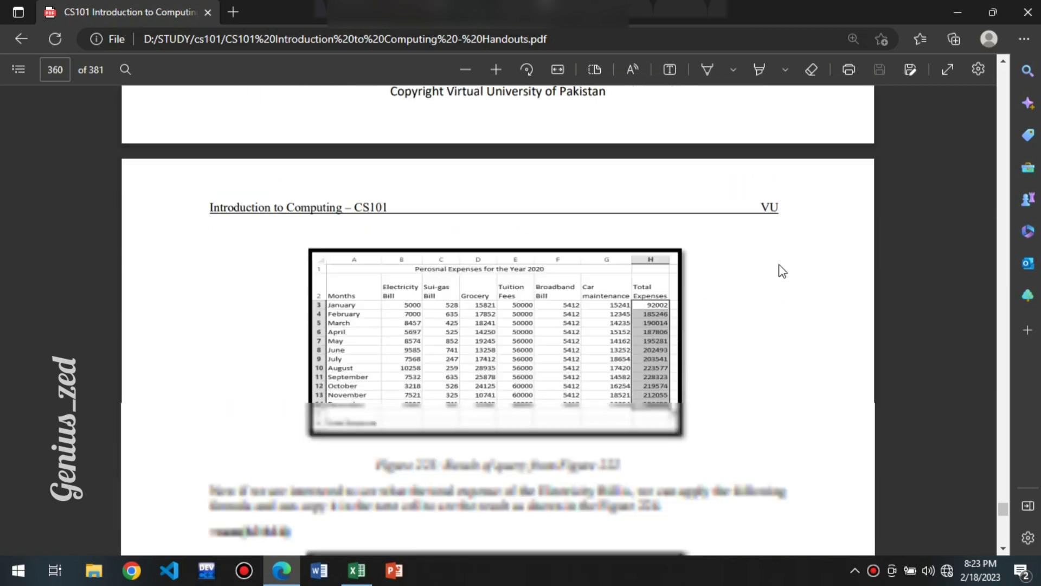
scroll(780, 272, "down", 20)
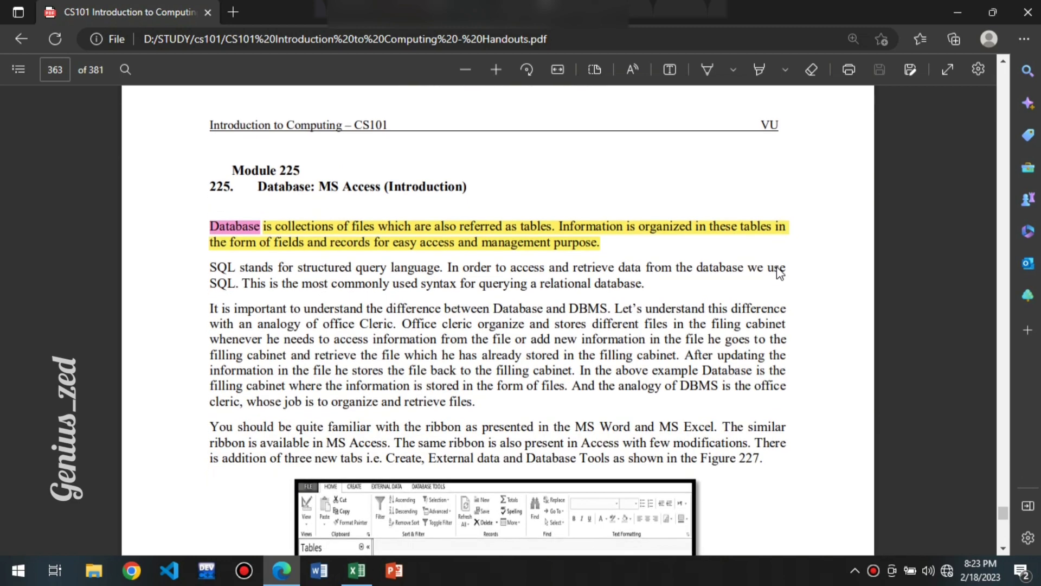
scroll(779, 272, "up", 15)
scroll(756, 275, "up", 20)
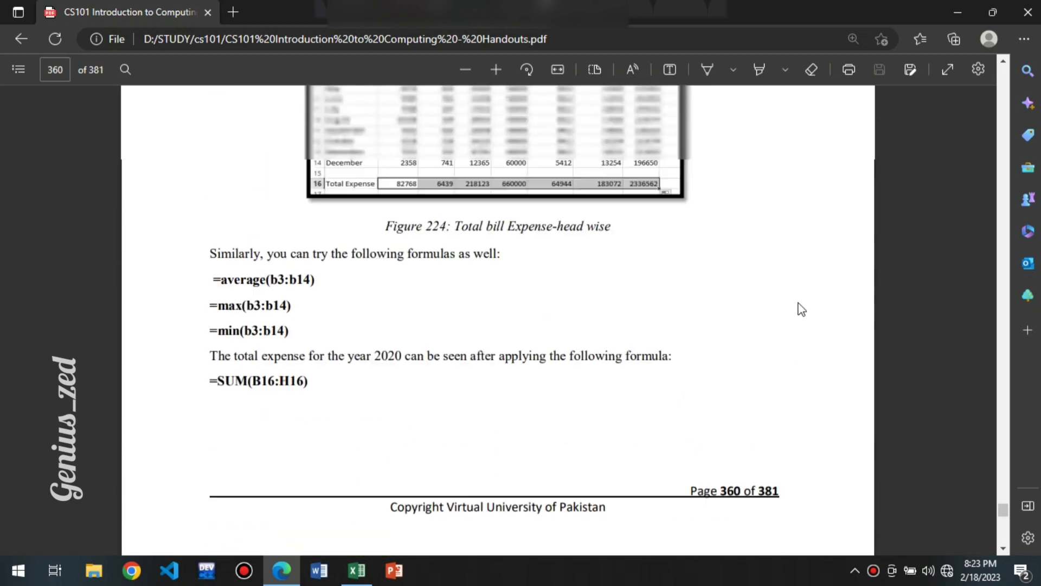
scroll(810, 291, "up", 10)
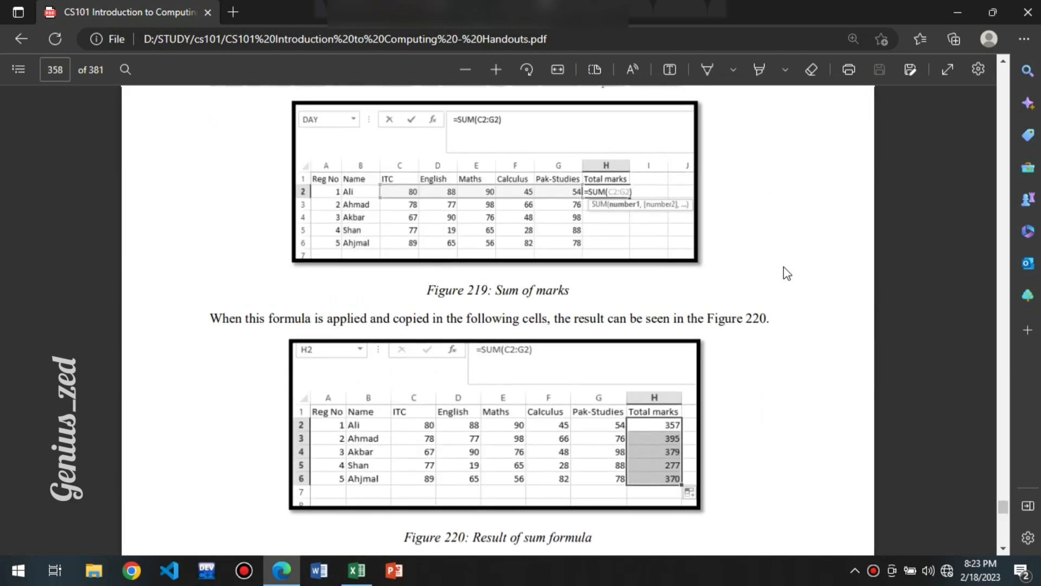
scroll(698, 280, "up", 10)
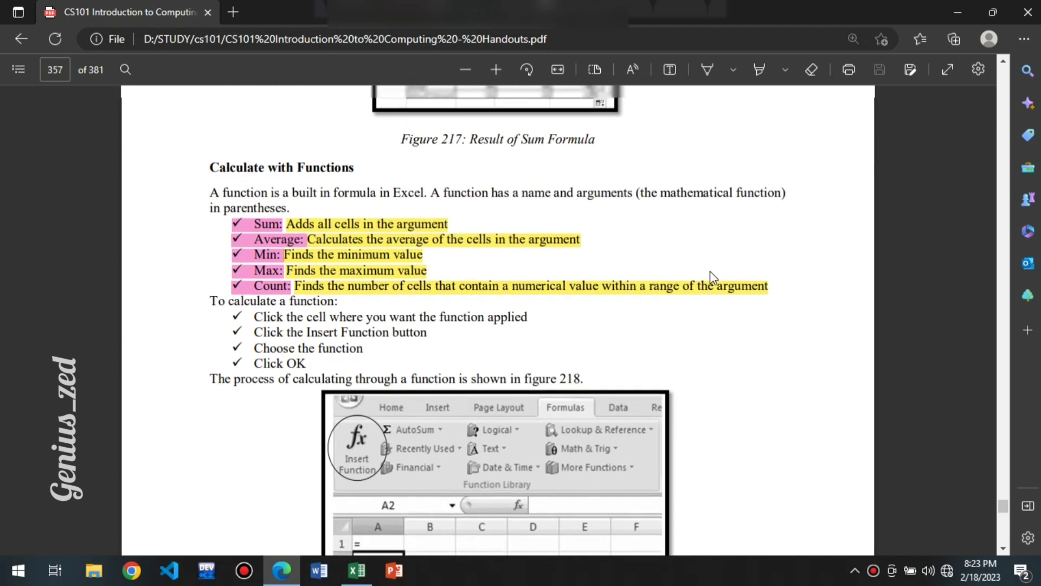
Step: Review the handout's earlier pages on the formula ribbon, cell formatting and creating a chart
scroll(590, 337, "up", 10)
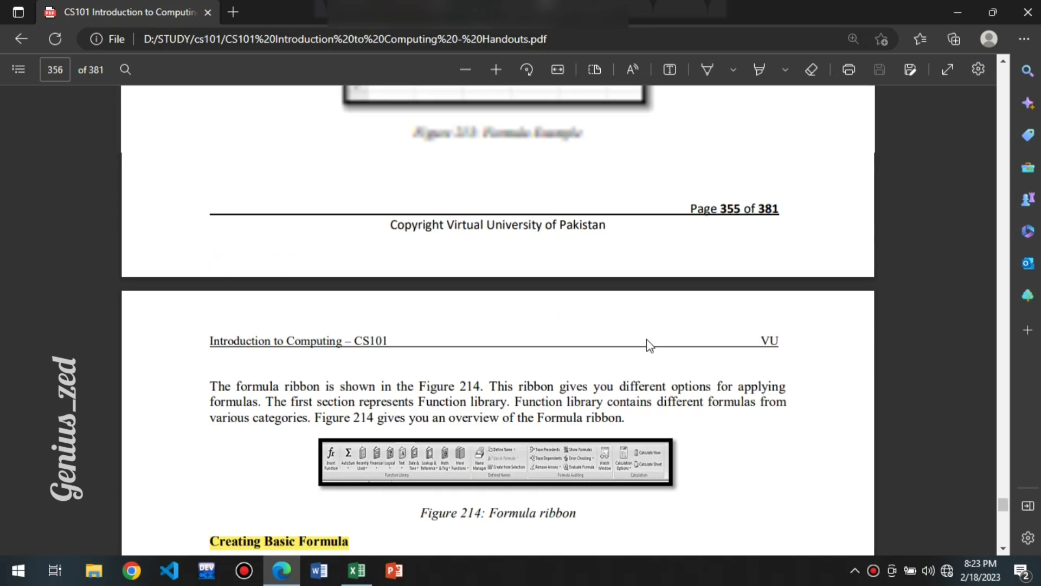
scroll(578, 525, "down", 6)
scroll(586, 320, "up", 10)
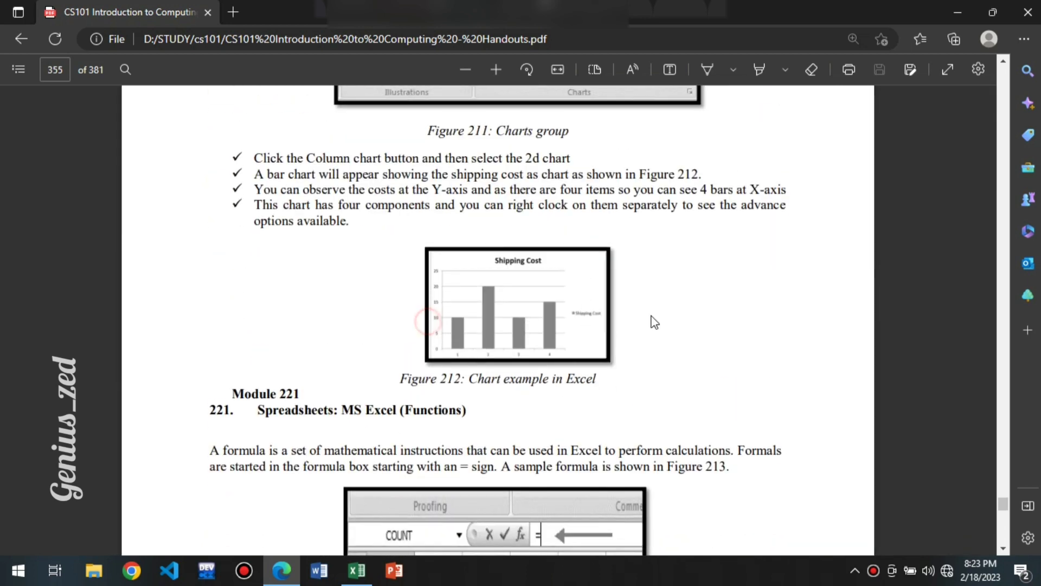
scroll(634, 376, "up", 10)
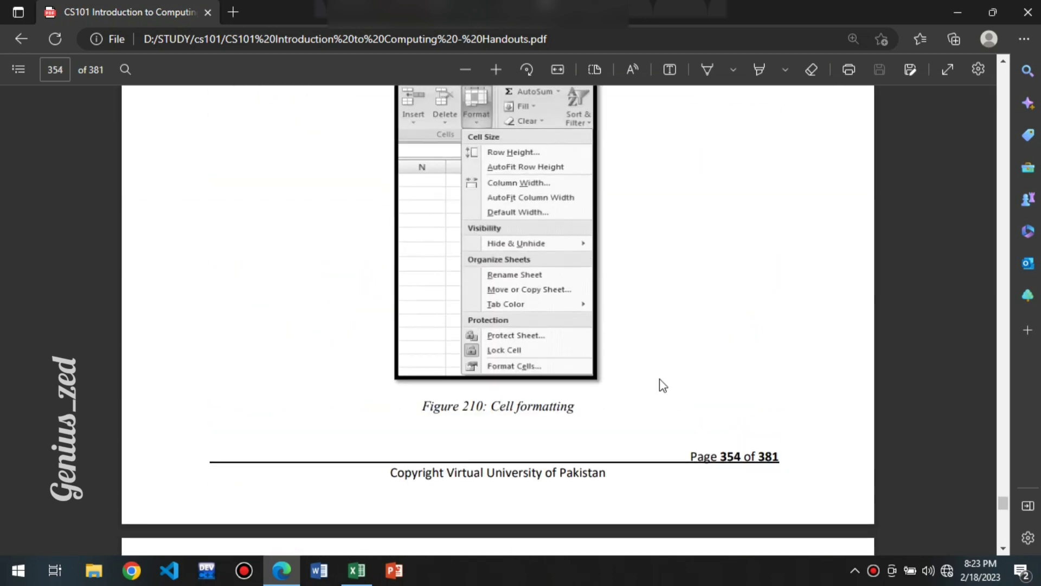
scroll(611, 373, "down", 2)
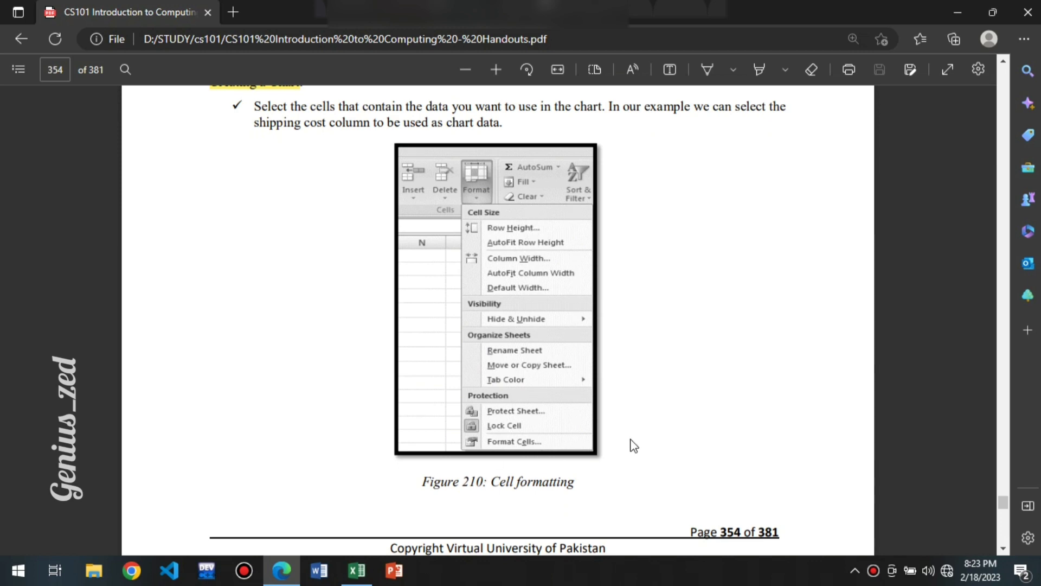
scroll(632, 441, "up", 15)
scroll(561, 420, "down", 15)
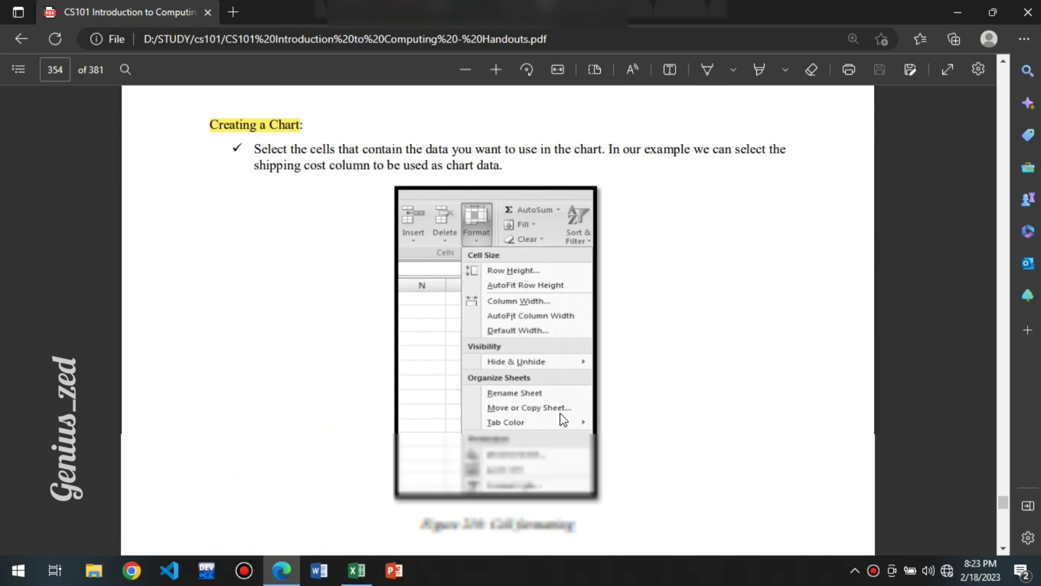
scroll(563, 419, "down", 15)
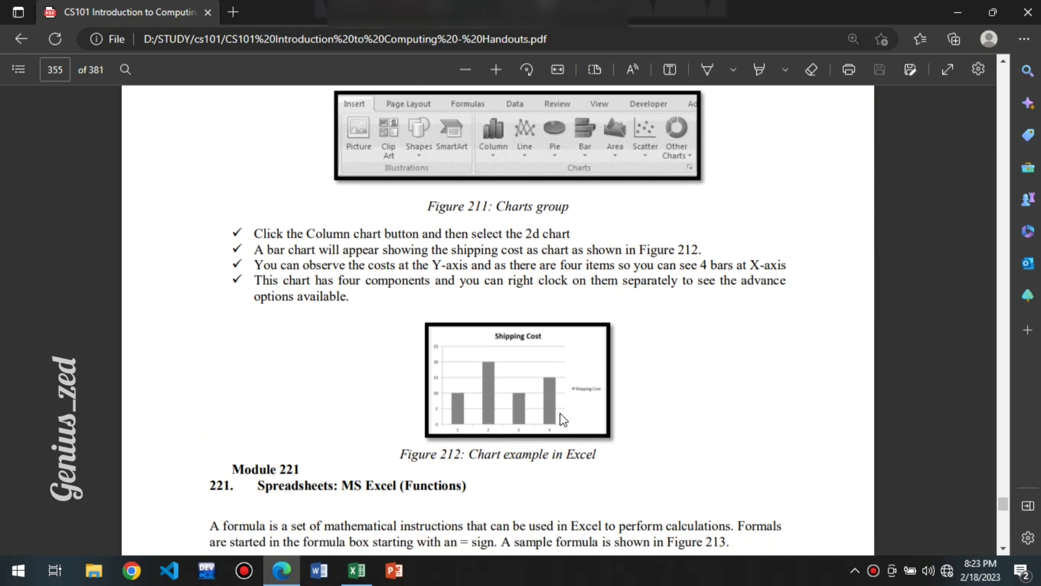
Step: Switch back to the Excel workbook and survey the page layout, formula, data, review, view, help and insert commands
left_click(356, 570)
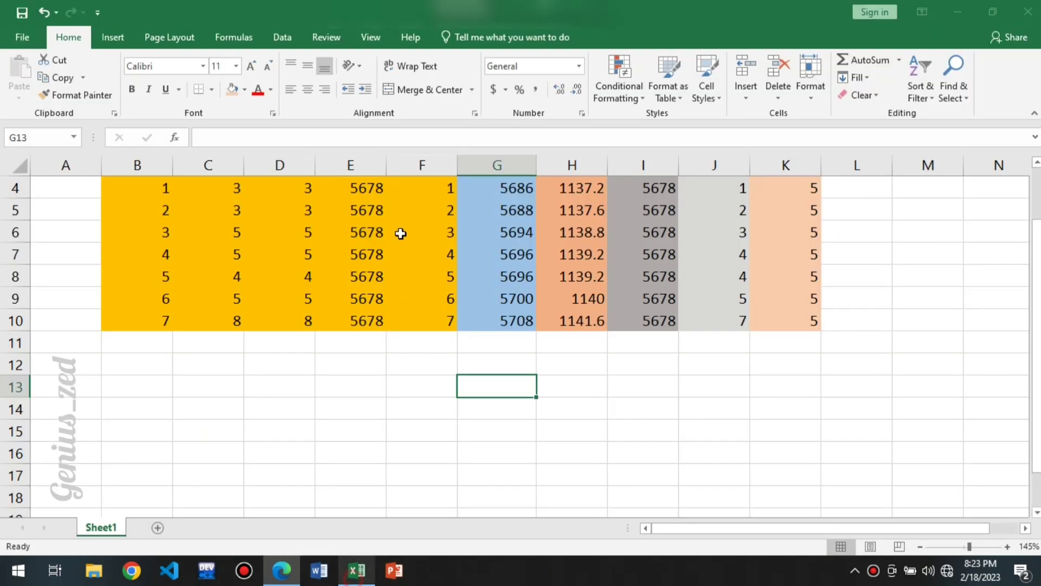
left_click(151, 36)
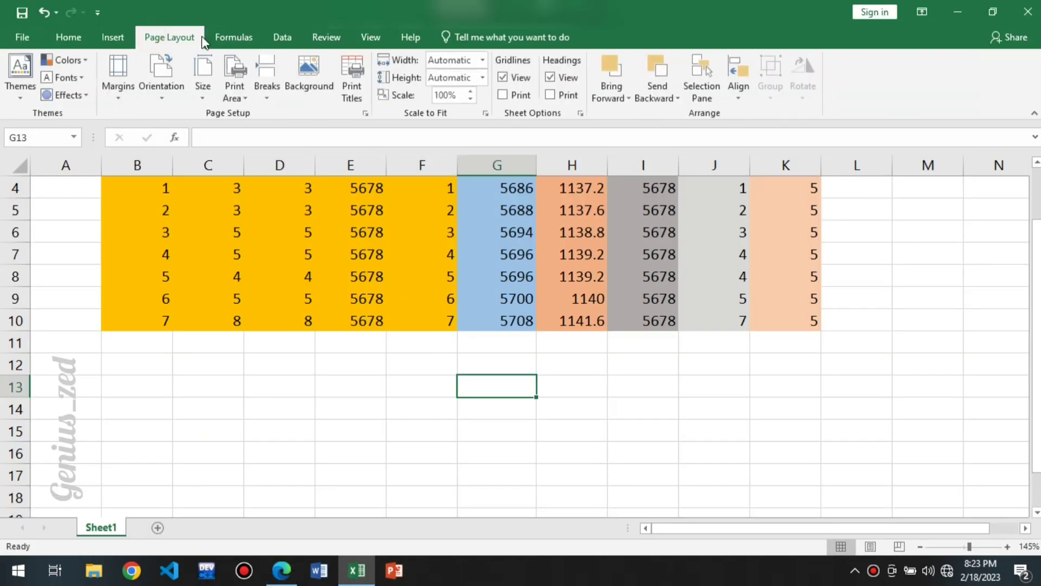
left_click(234, 37)
left_click(281, 37)
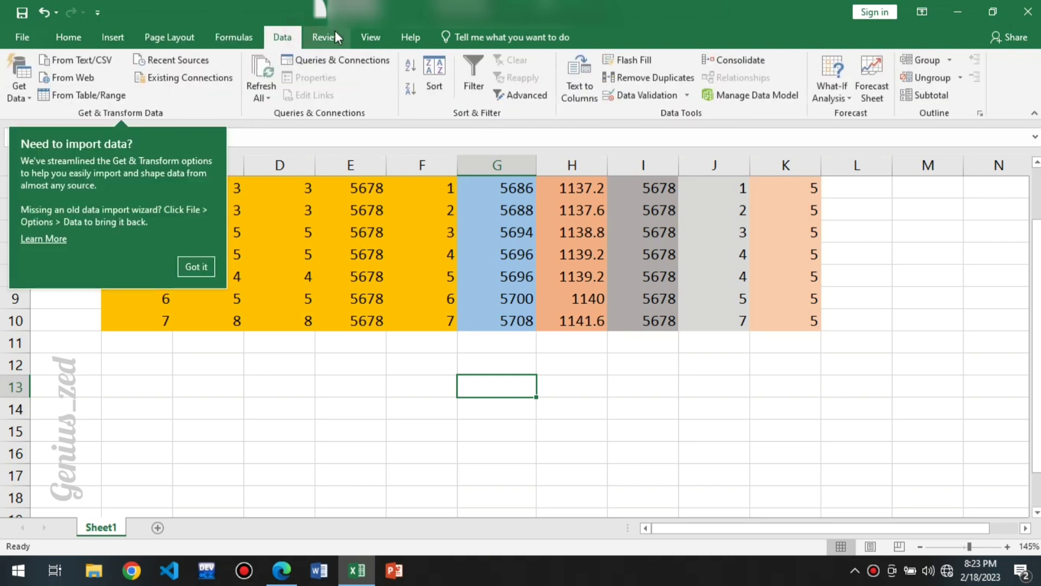
left_click(326, 37)
left_click(365, 30)
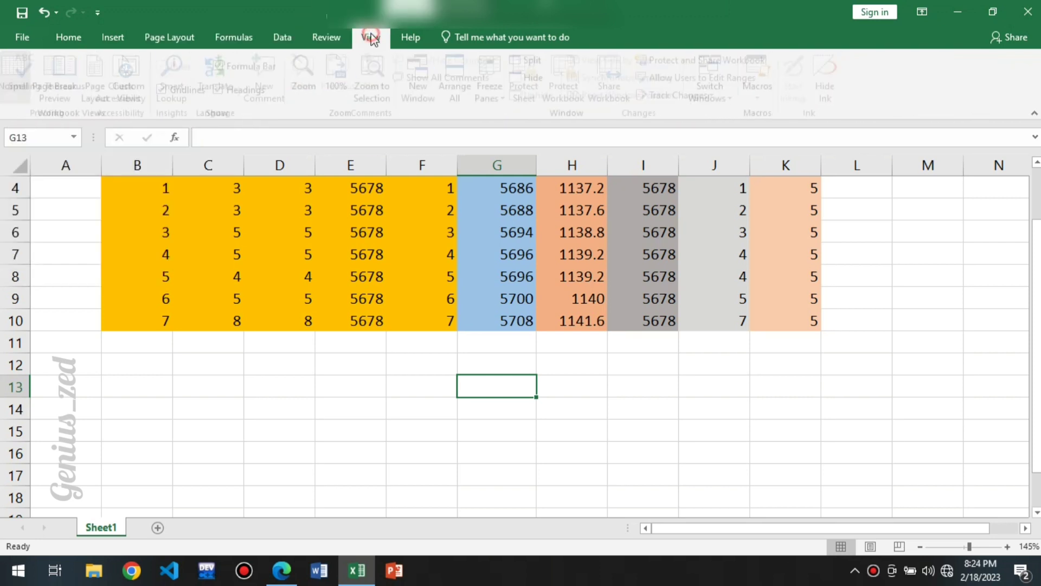
left_click(410, 37)
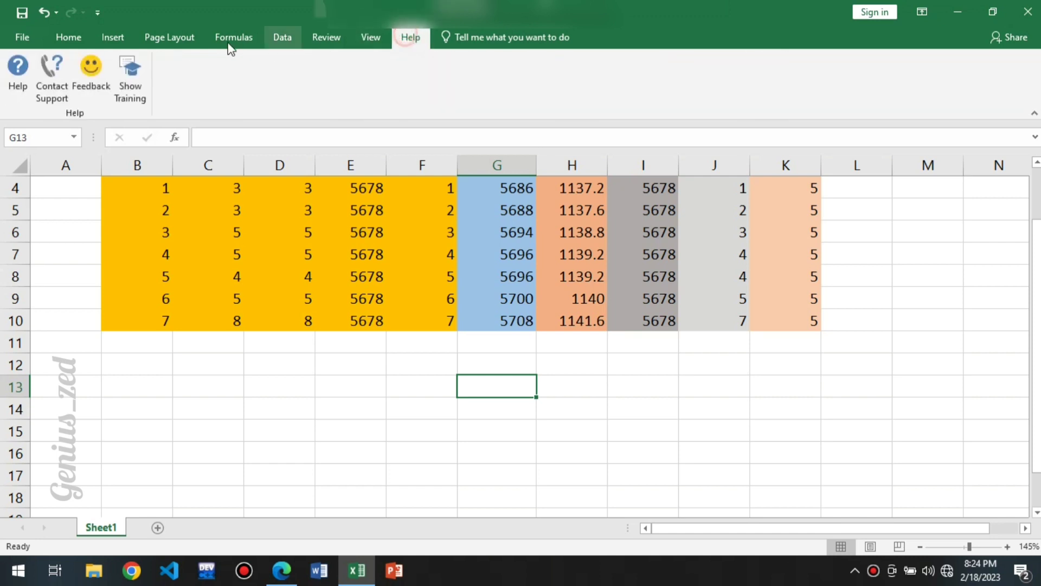
left_click(233, 37)
left_click(169, 37)
left_click(113, 38)
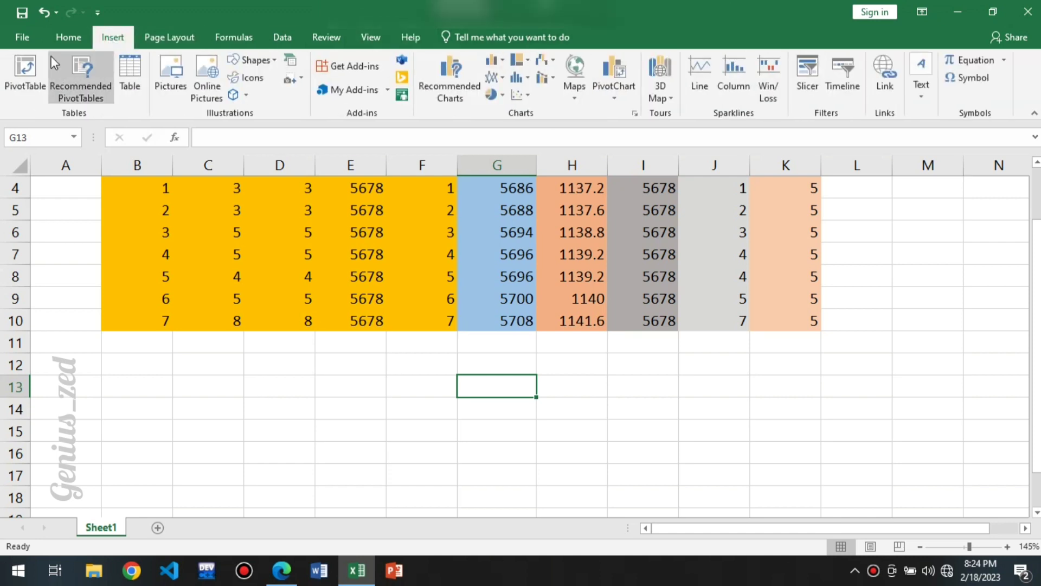
left_click(81, 39)
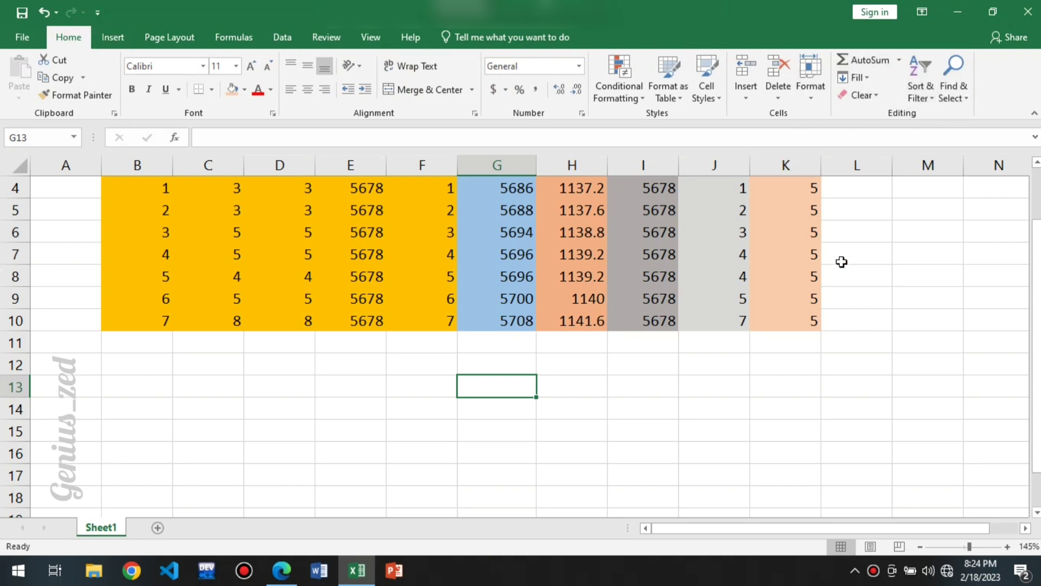
scroll(736, 271, "up", 1)
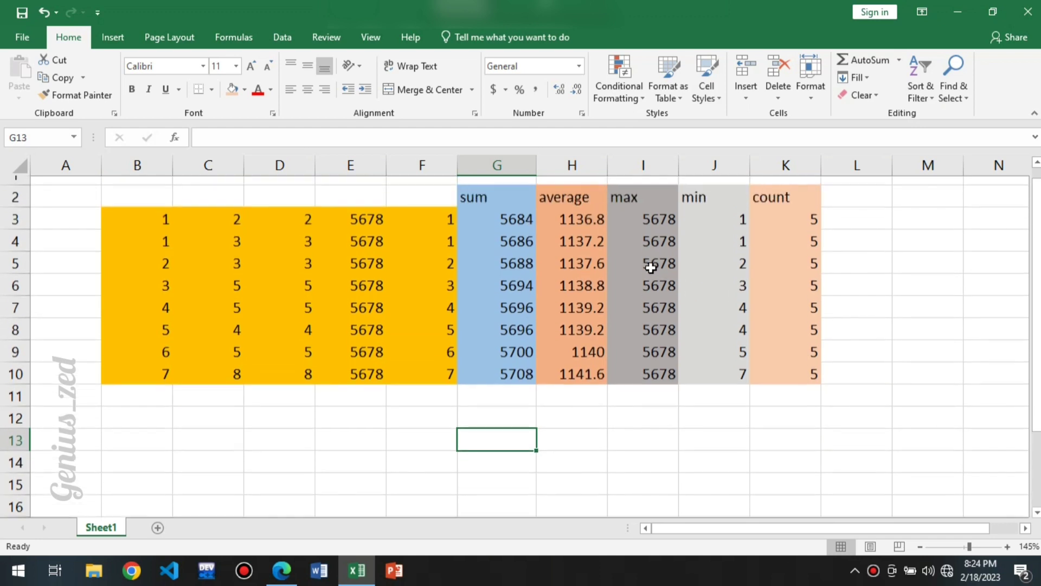